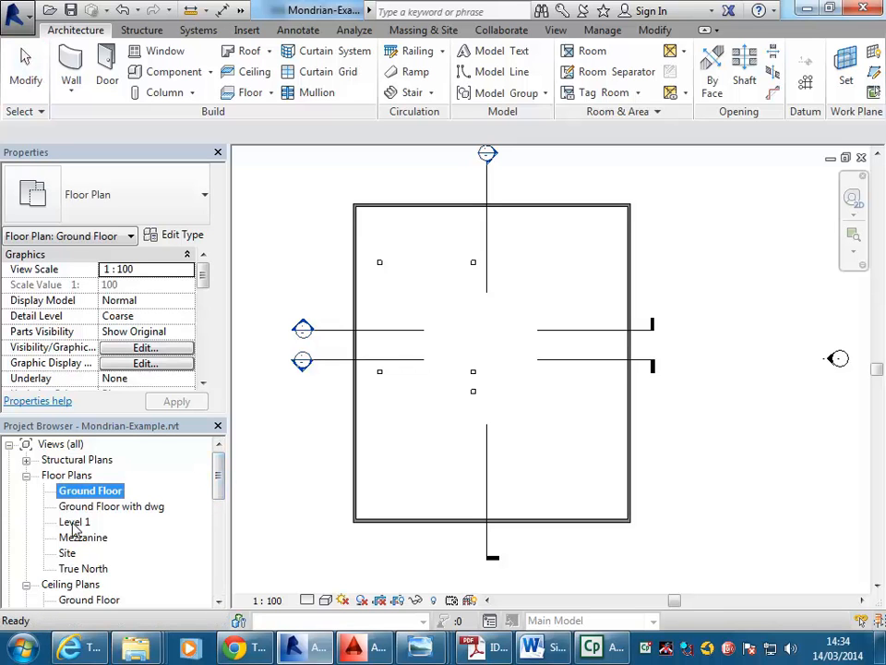
Open the Ground Floor with dwg floor plan and bring the whole Mondrian drawing into view
double_click(135, 510)
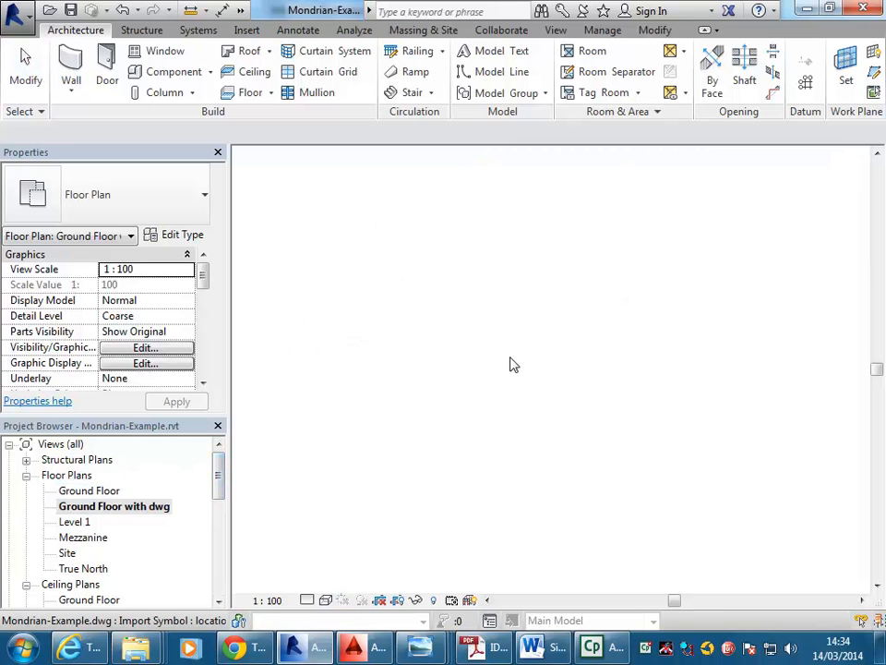
scroll(542, 293, down, 3)
mouse_move(407, 316)
middle_down()
mouse_move(494, 303)
mouse_move(517, 331)
mouse_move(524, 319)
mouse_move(552, 324)
middle_up()
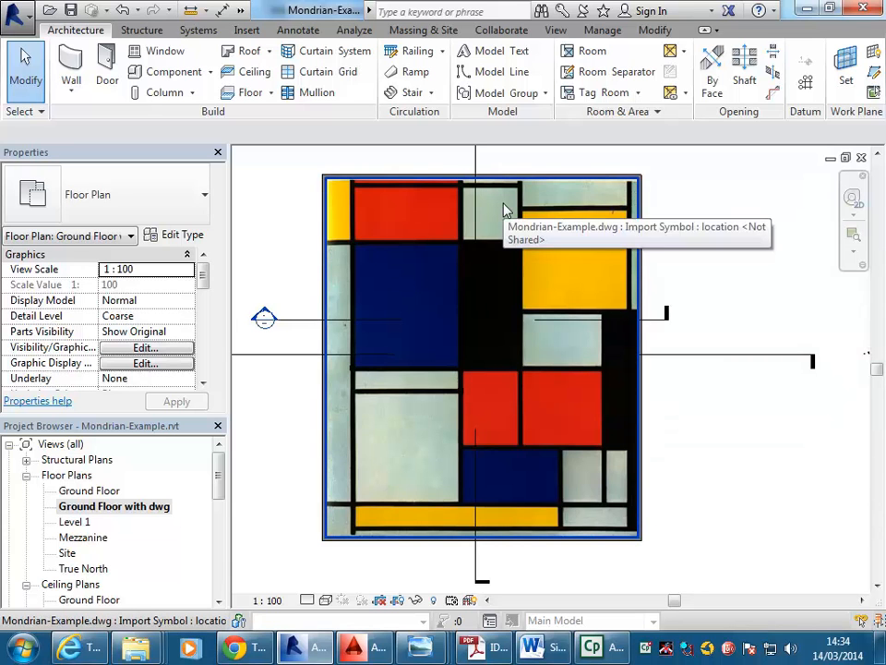
Create an in-place model in the Generic Models category and name it Benches
click(211, 72)
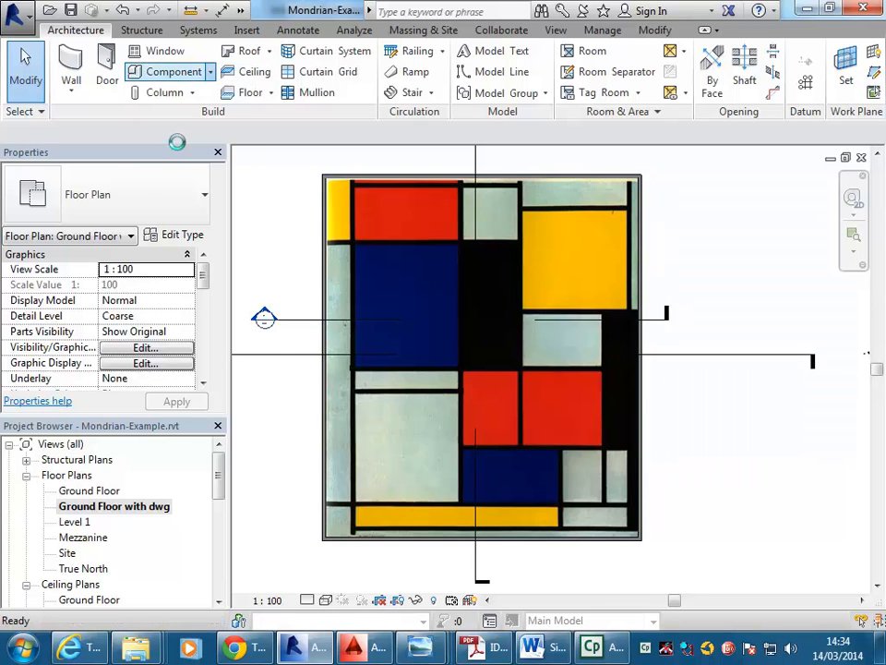
click(181, 151)
click(534, 395)
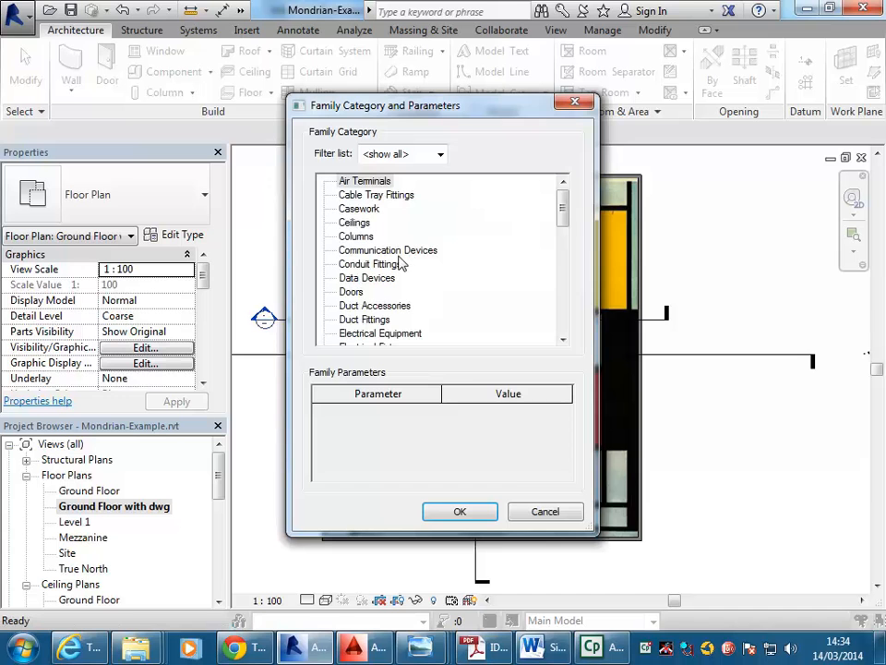
scroll(564, 237, down, 5)
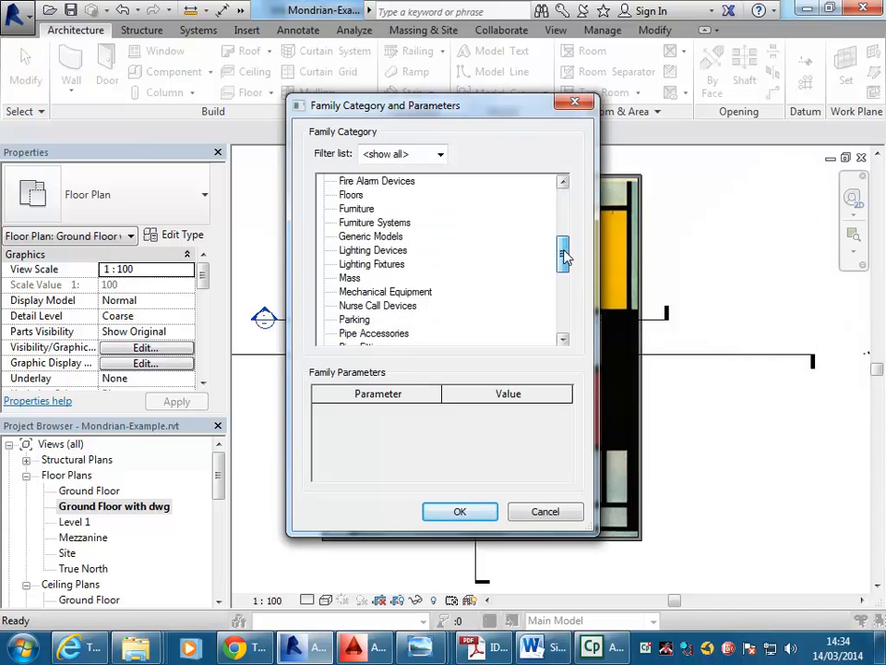
click(370, 237)
click(459, 512)
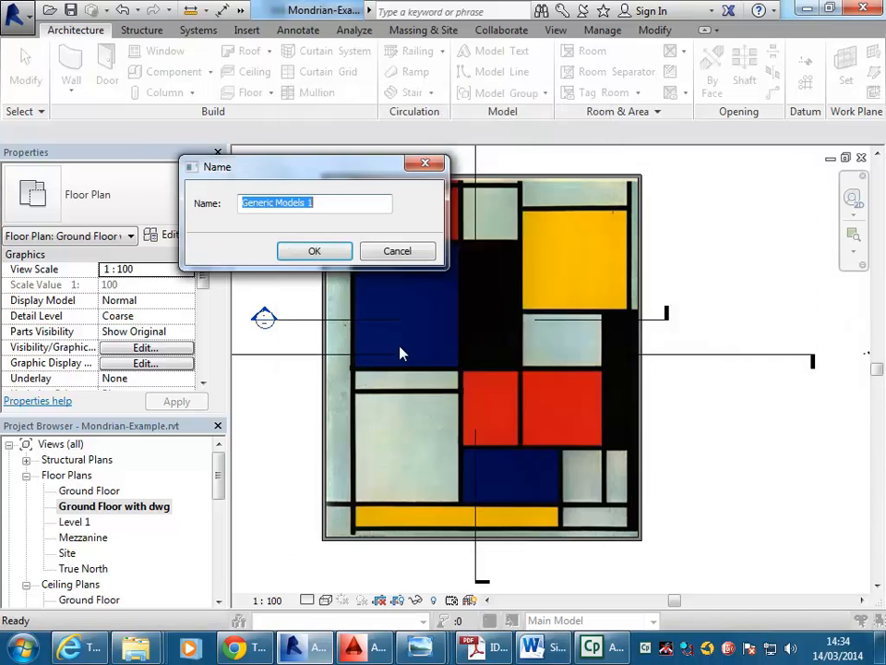
text(Benches)
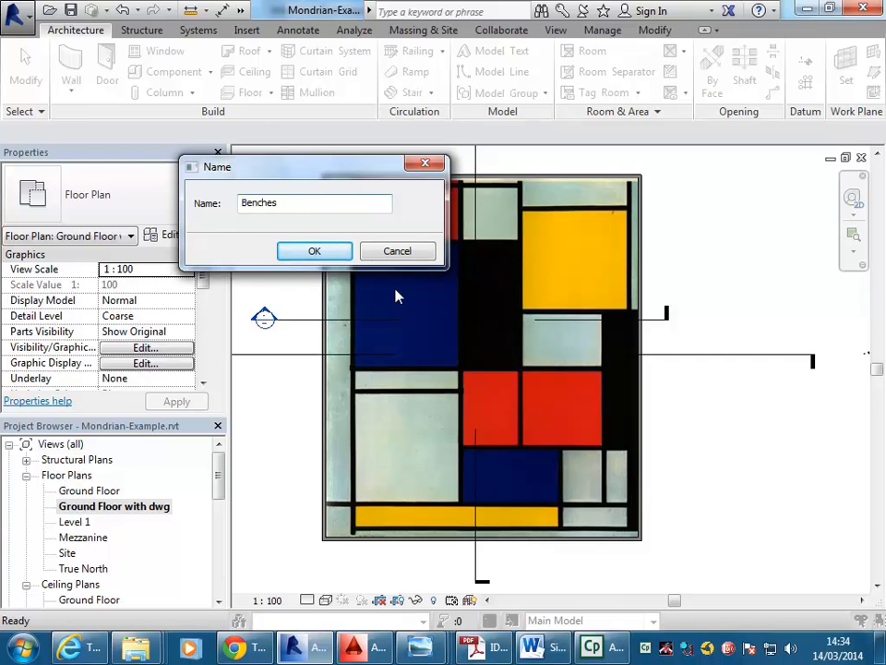
click(306, 252)
Start a Sweep with a sketched path, drawing from the upper wall down the upper grey-blue rectangle's left edge and across above the yellow square
scroll(506, 239, up, 2)
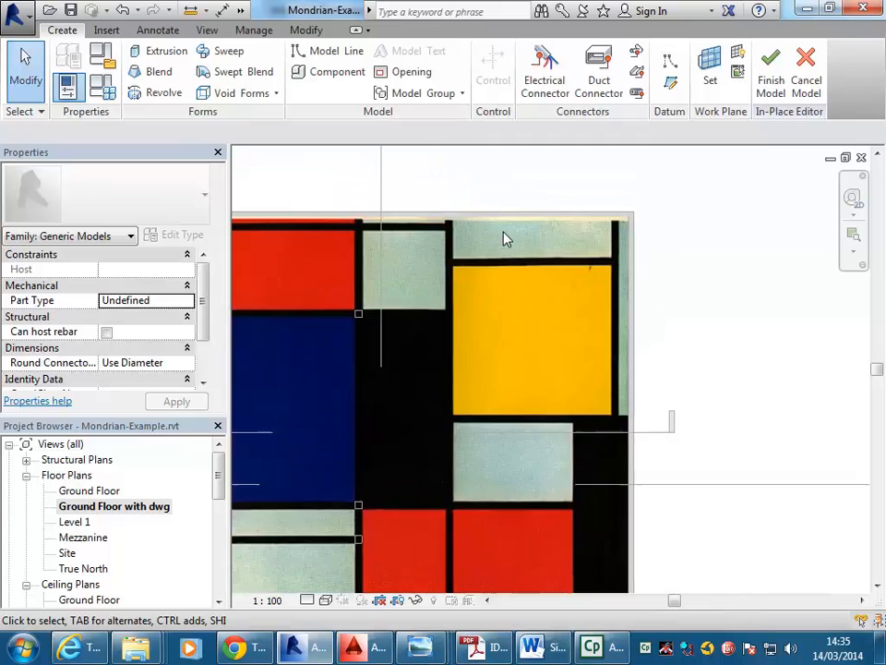
scroll(503, 233, up, 2)
middle_drag(504, 233, 459, 304)
middle_drag(465, 376, 426, 344)
scroll(411, 286, up, 1)
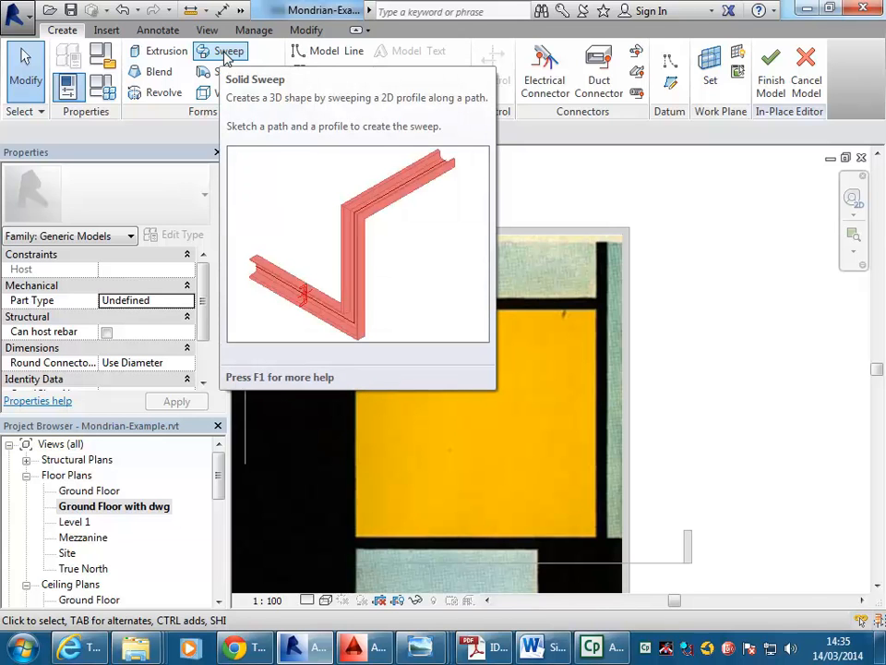
click(226, 56)
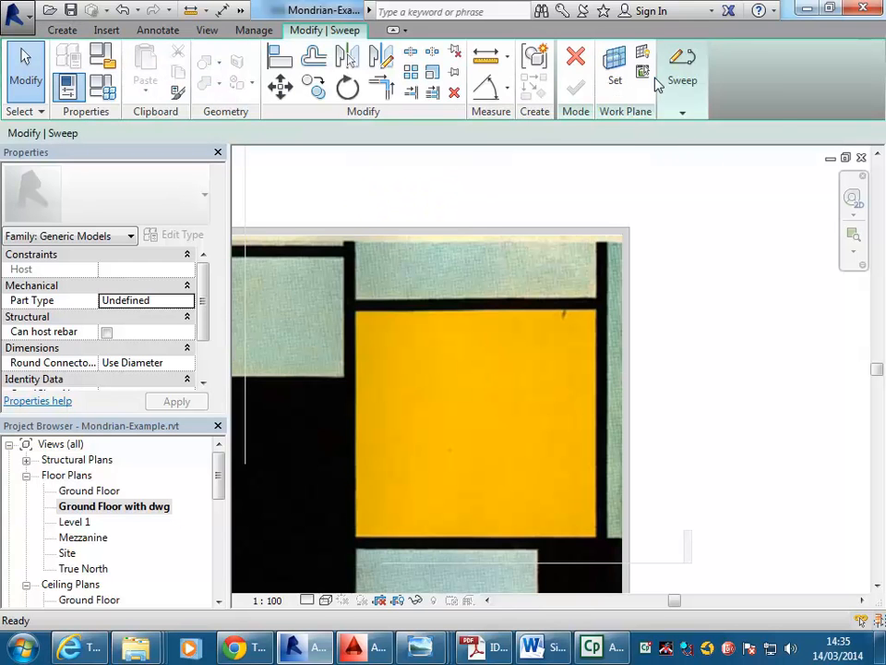
click(683, 72)
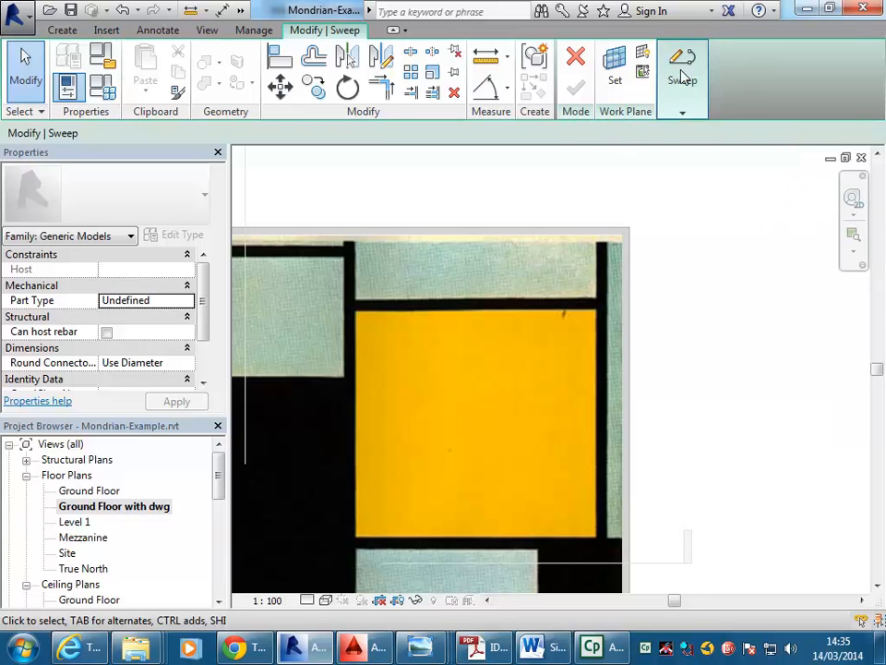
mouse_move(683, 79)
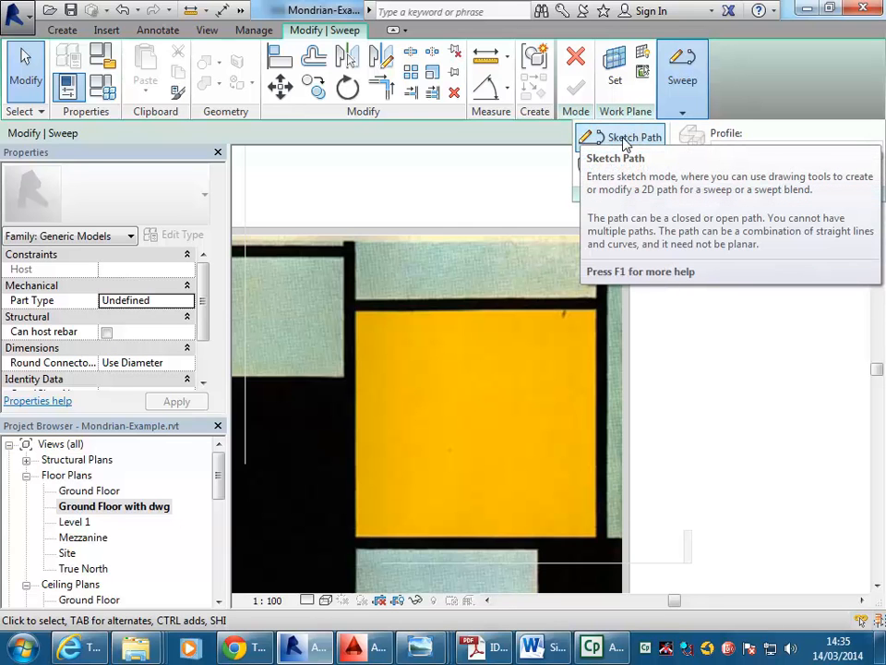
click(624, 140)
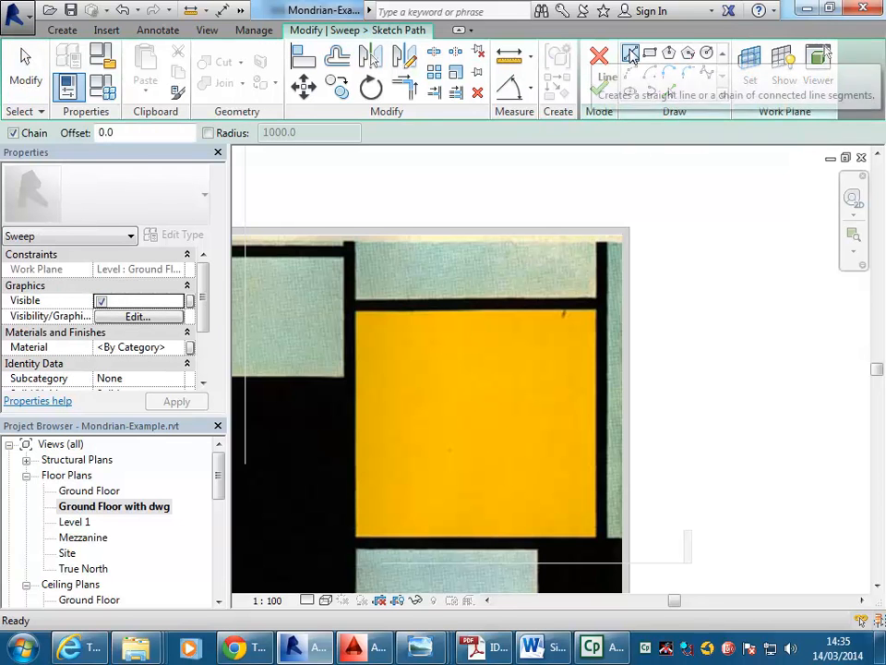
scroll(358, 226, up, 5)
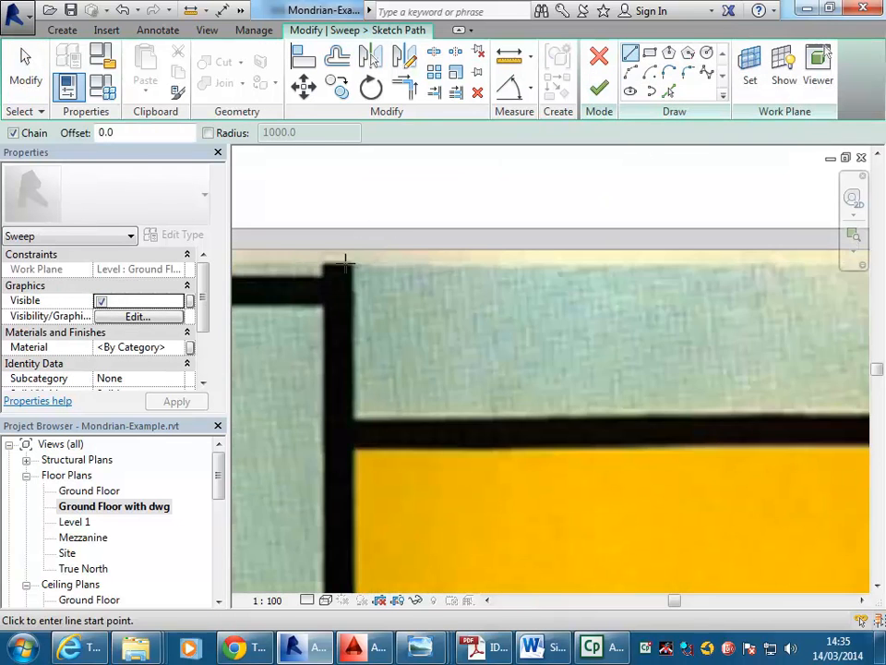
click(351, 247)
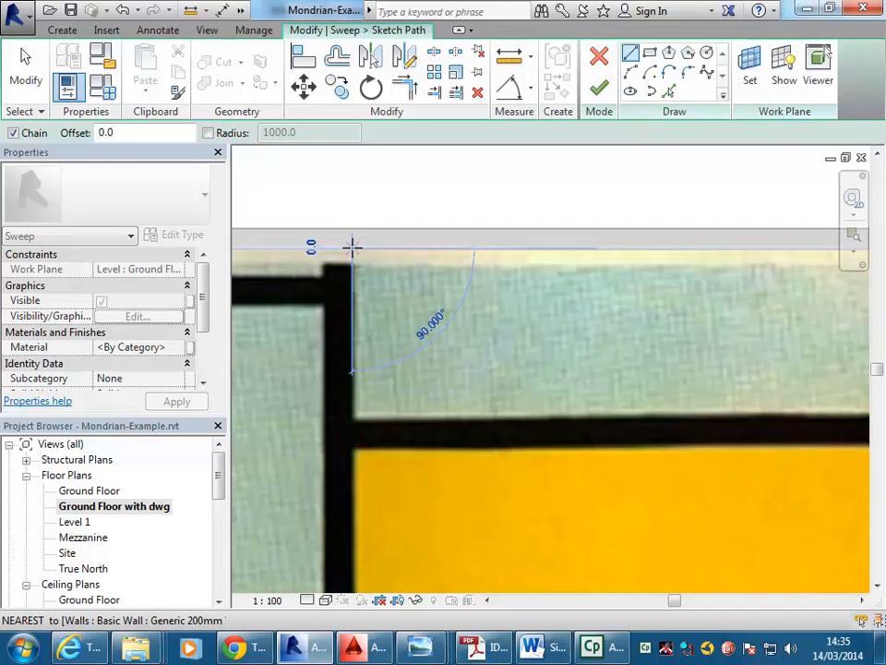
click(351, 422)
middle_drag(761, 398, 468, 383)
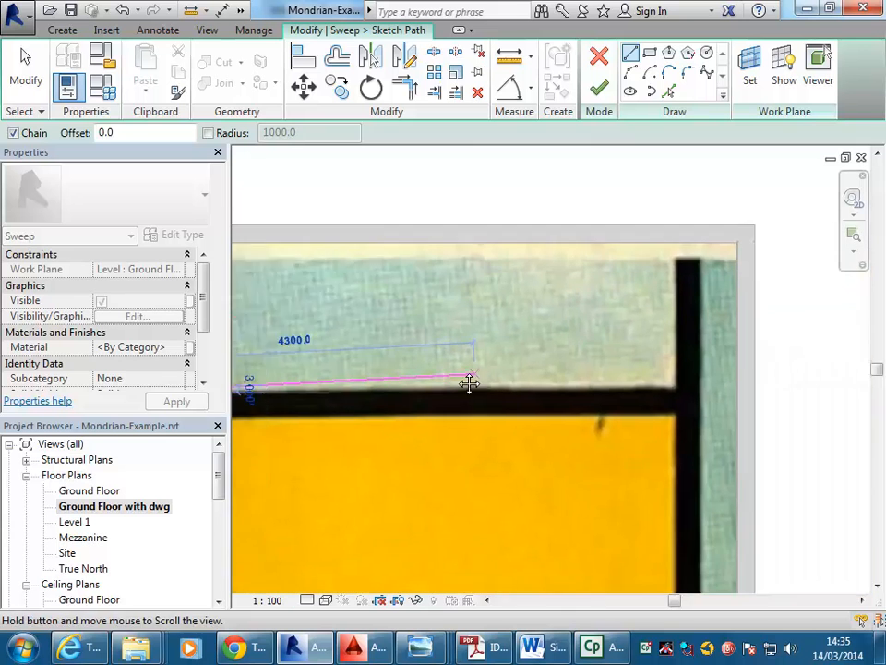
click(646, 377)
Continue the sweep path down the yellow square's right edge, run it across to the right wall's inner face, and finish the path
middle_drag(651, 370, 605, 104)
scroll(603, 469, up, 3)
mouse_move(603, 469)
middle_down()
mouse_move(599, 396)
mouse_move(590, 409)
middle_up()
click(599, 430)
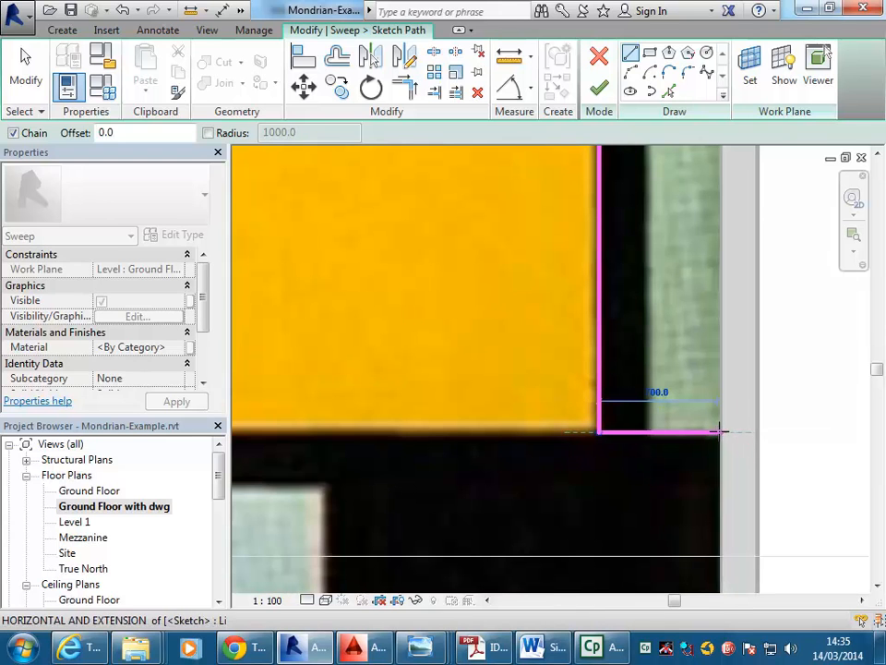
click(721, 430)
scroll(656, 340, down, 5)
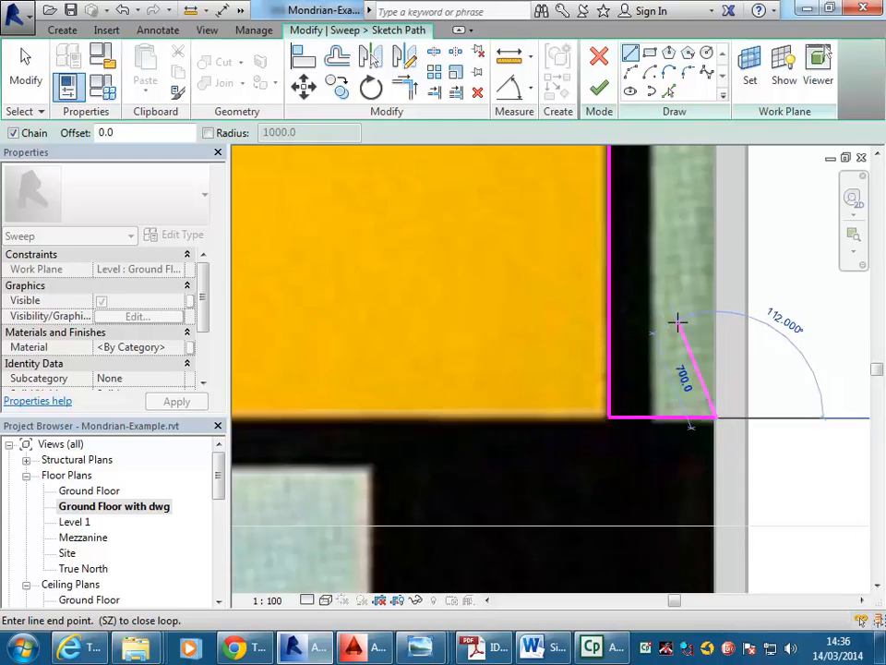
mouse_move(639, 388)
middle_down()
mouse_move(614, 453)
mouse_move(516, 418)
mouse_move(571, 419)
middle_up()
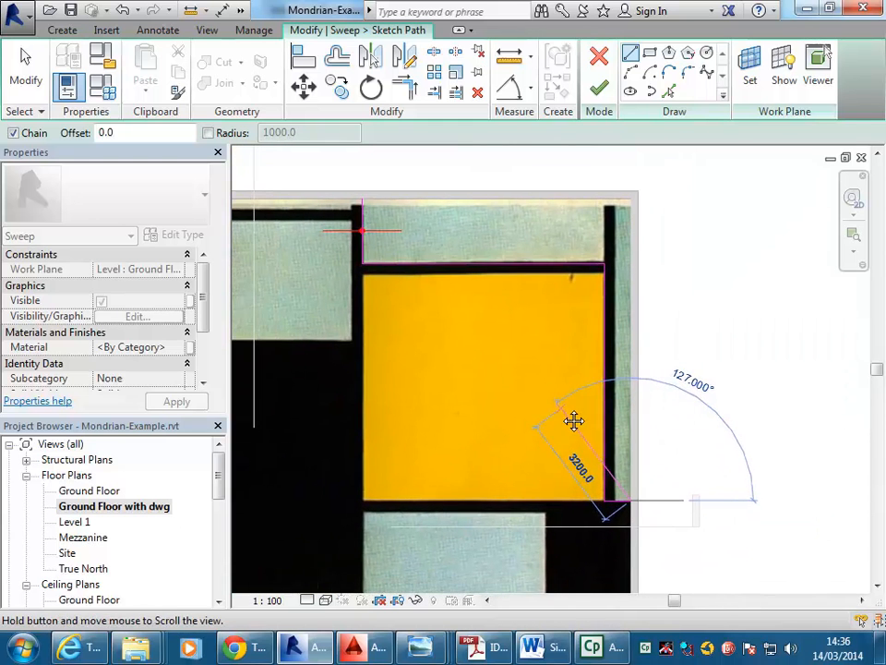
click(598, 86)
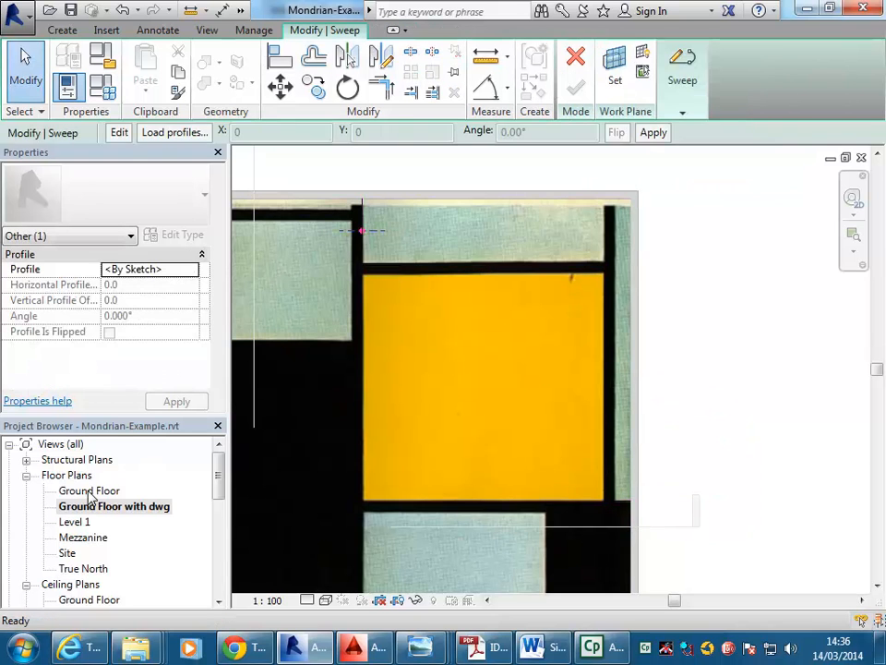
Open the Ground Floor plan to view the sweep path without the imported image
double_click(90, 491)
scroll(600, 257, up, 2)
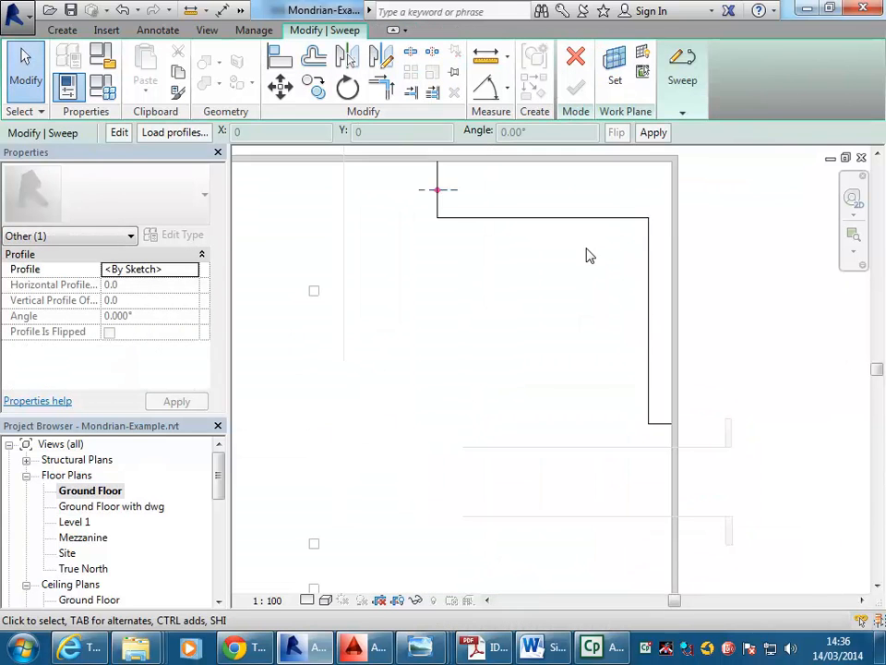
scroll(520, 340, up, 2)
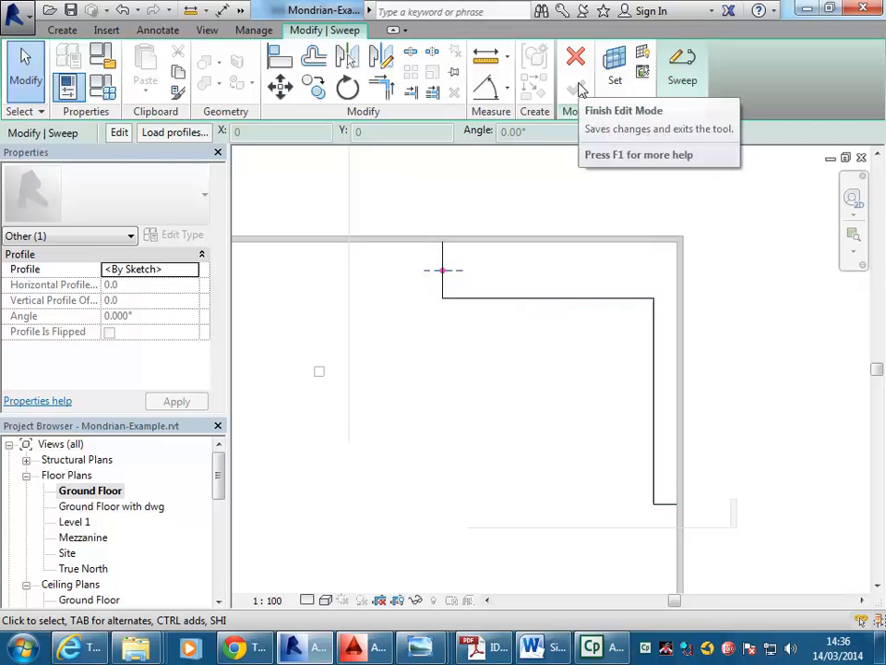
Edit the sweep's sketched profile in the Section 1 view, focused on the profile plane's centre at ground level
click(683, 81)
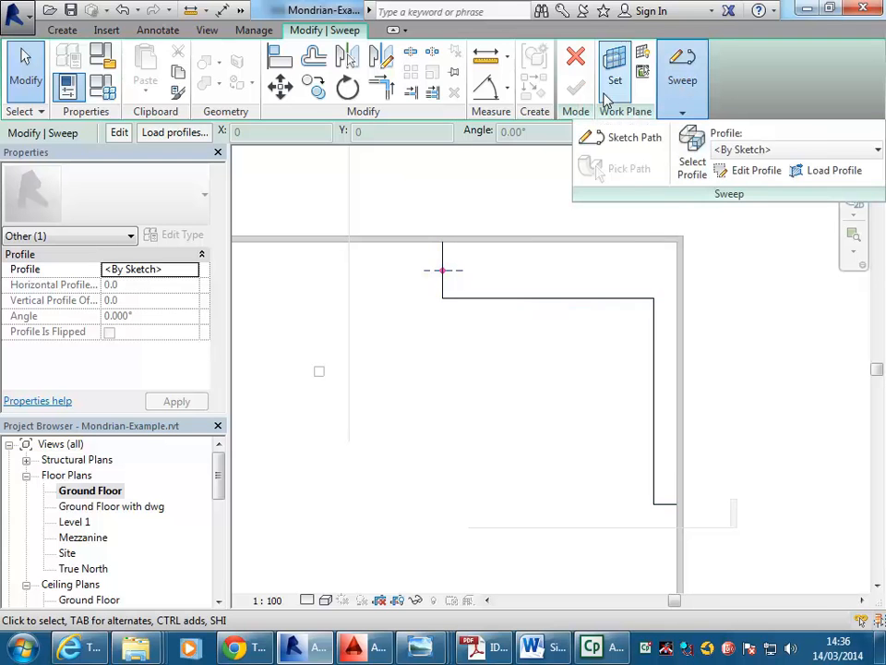
click(687, 90)
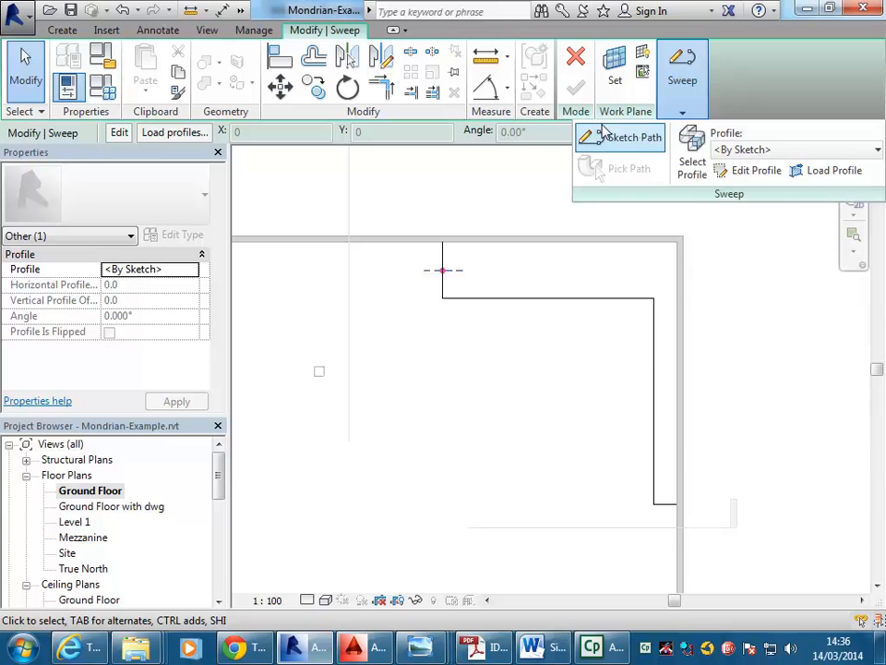
click(757, 171)
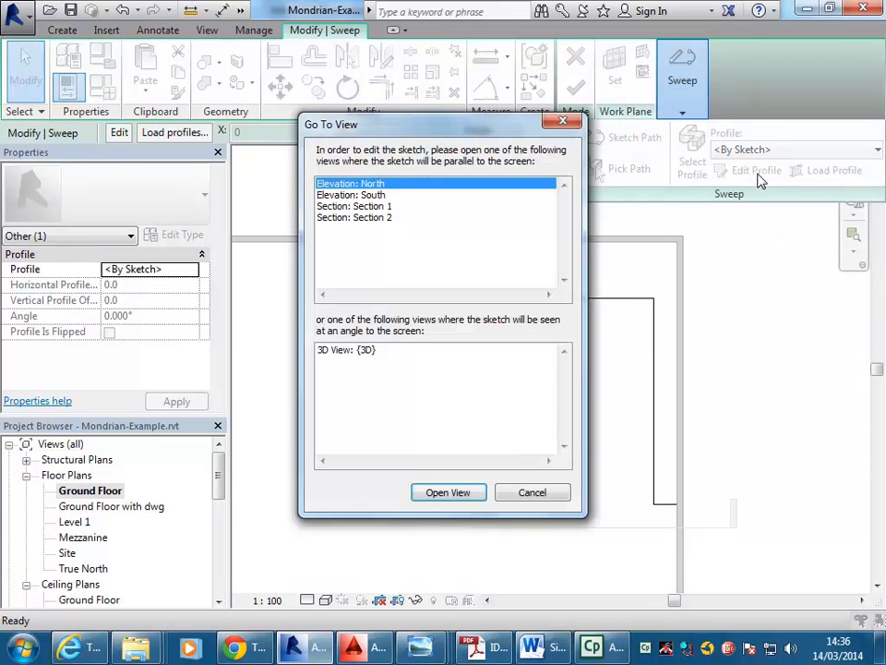
drag(517, 130, 291, 67)
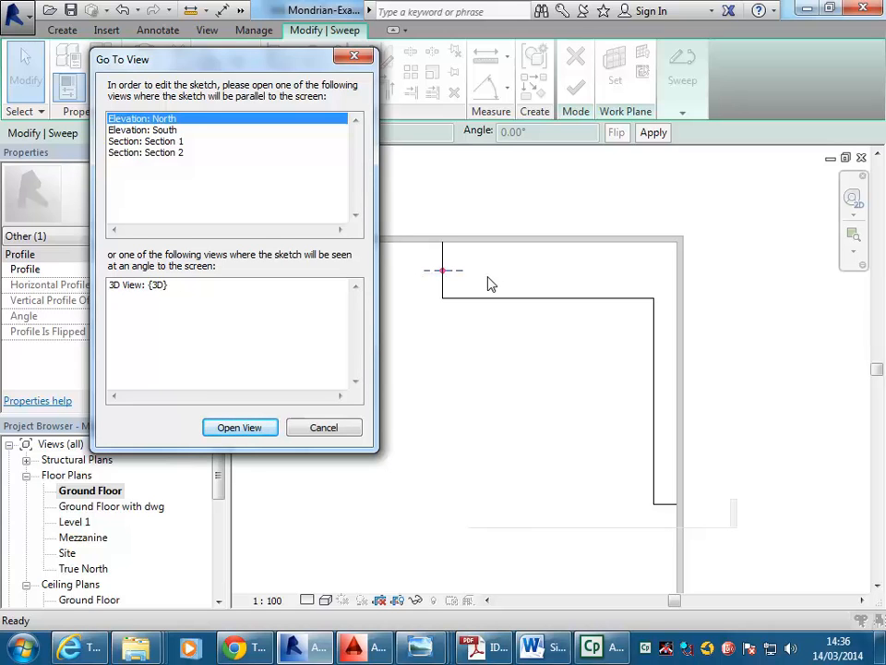
click(149, 143)
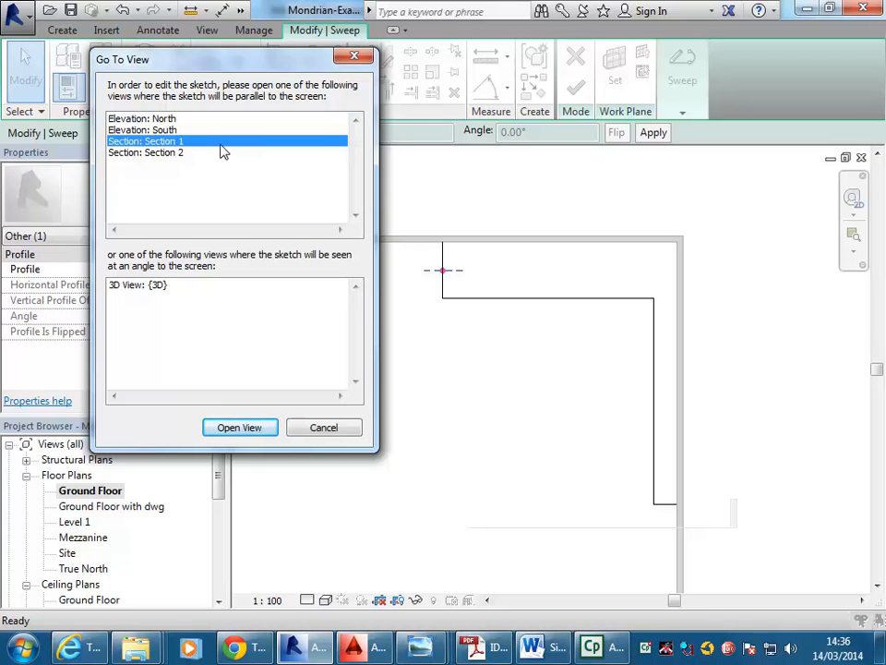
click(239, 428)
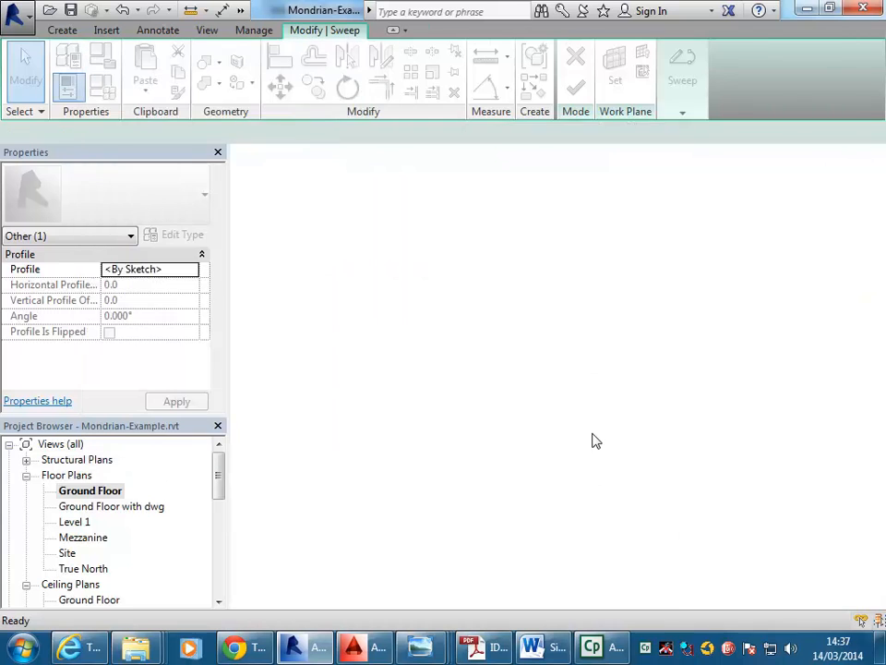
middle_drag(537, 364, 619, 302)
scroll(550, 374, up, 5)
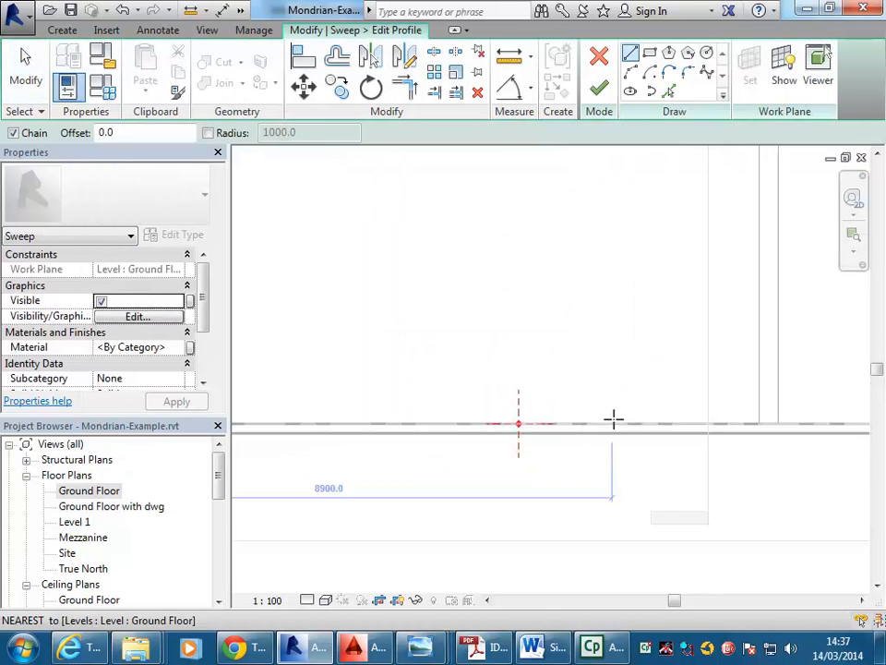
scroll(456, 463, up, 3)
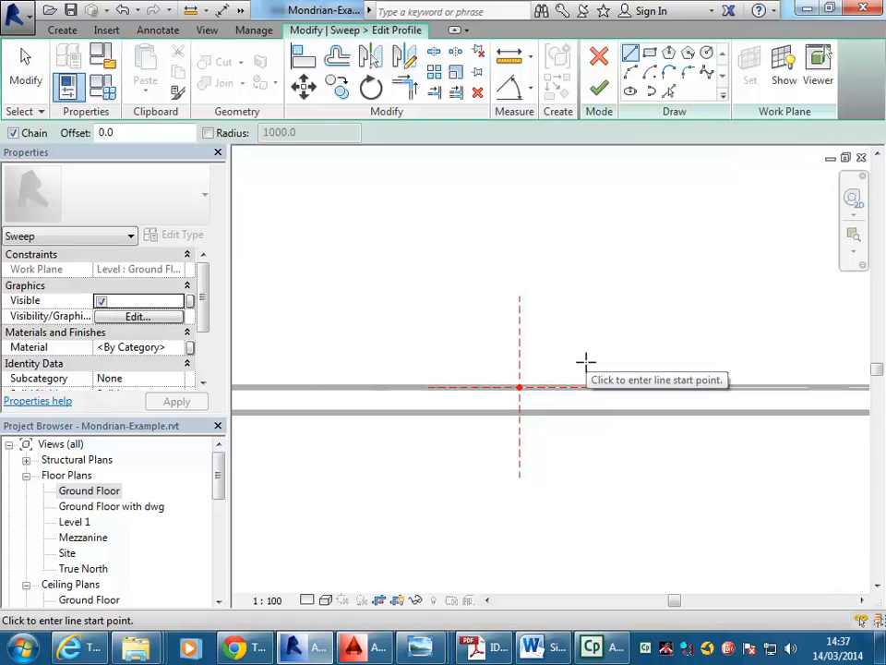
Open the {3D} view and examine how the profile plane sits on the sweep path inside the walls
drag(218, 476, 219, 520)
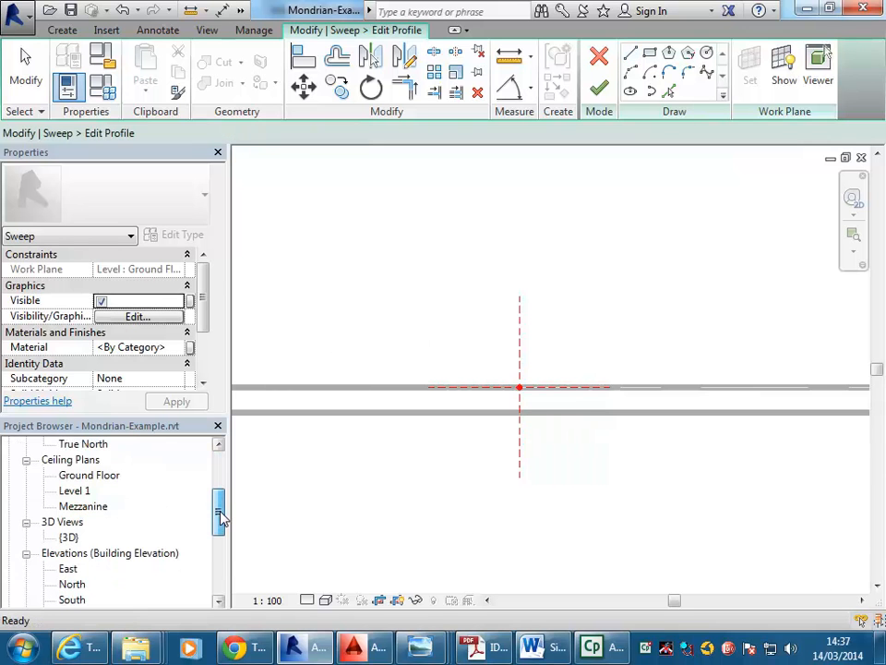
click(73, 539)
double_click(74, 539)
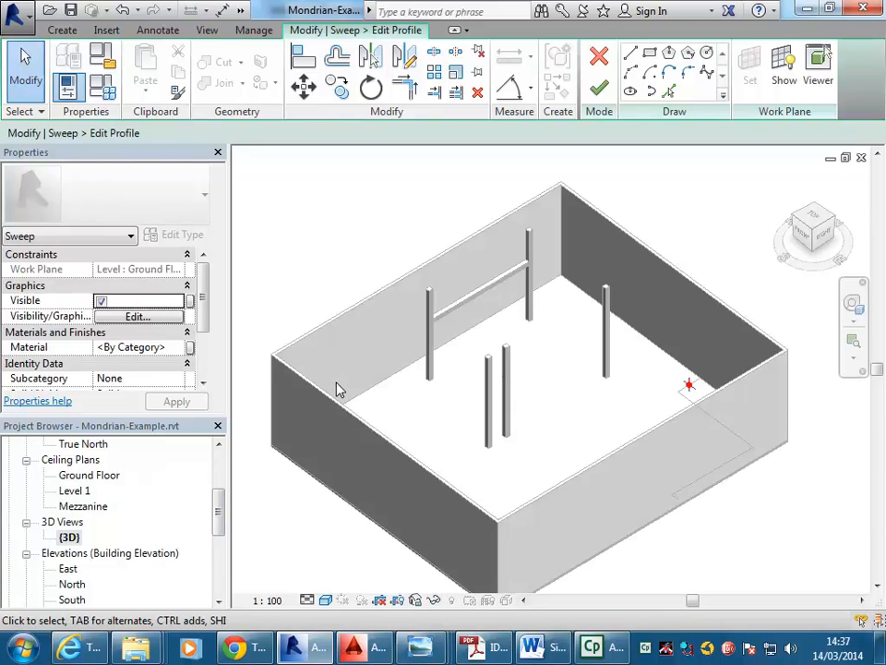
shift+middle_drag(465, 401, 641, 397)
scroll(590, 369, up, 8)
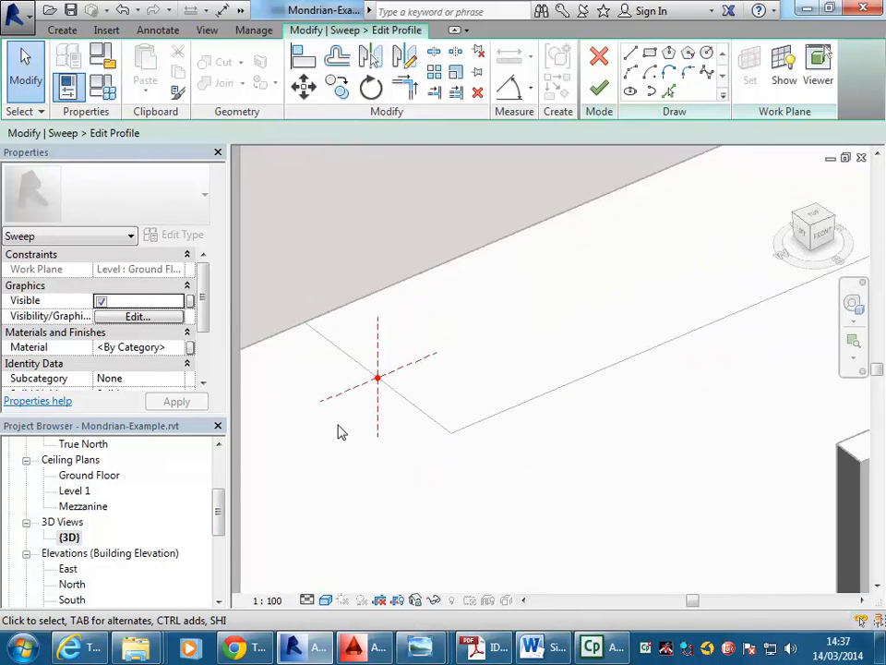
mouse_move(521, 502)
shift+middle_down()
mouse_move(463, 475)
mouse_move(564, 548)
mouse_move(554, 518)
shift+middle_up()
scroll(431, 430, down, 5)
middle_drag(441, 437, 499, 442)
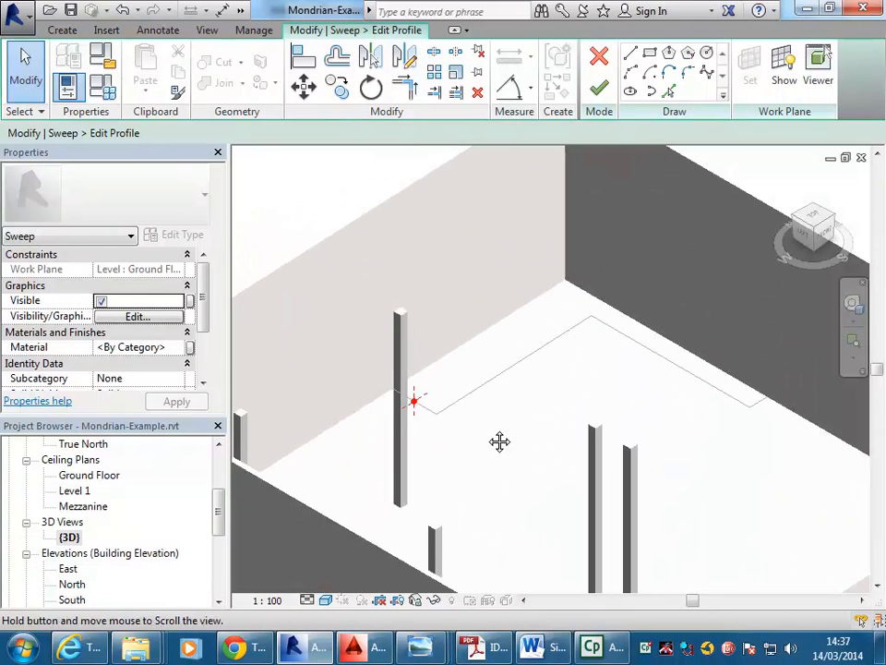
scroll(407, 453, down, 2)
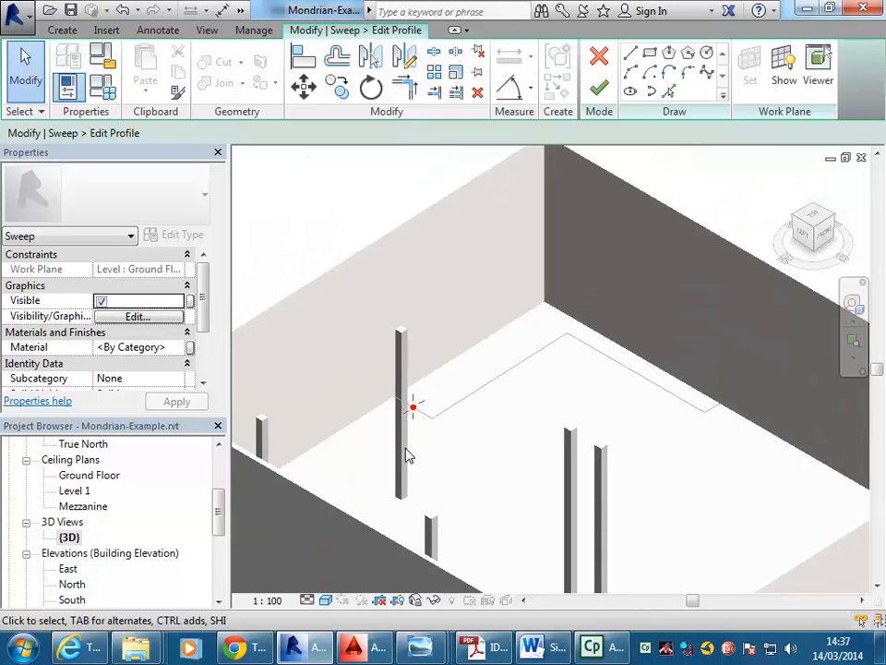
scroll(417, 406, up, 2)
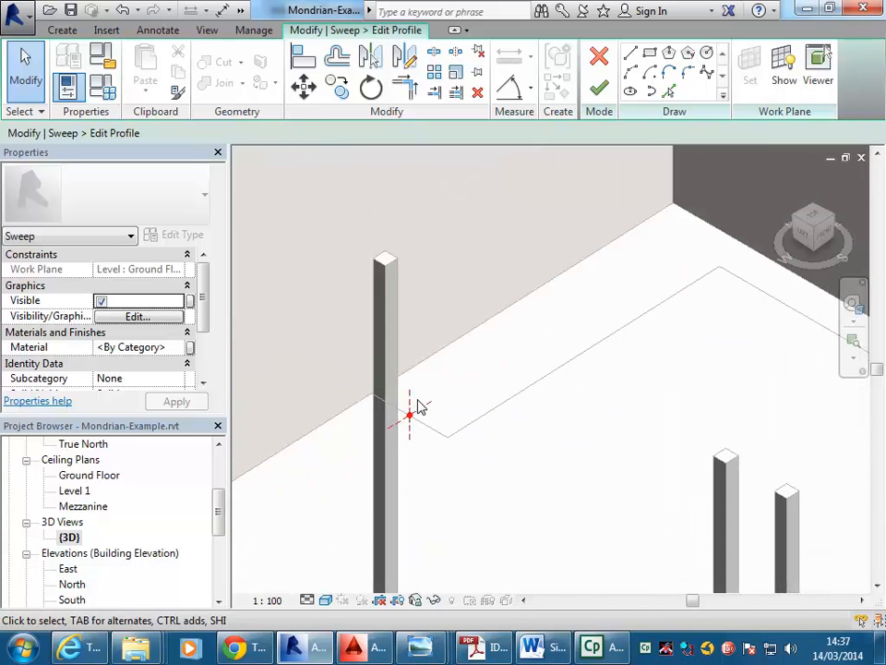
mouse_move(219, 509)
mouse_down()
mouse_move(220, 533)
mouse_move(220, 526)
mouse_up()
double_click(73, 553)
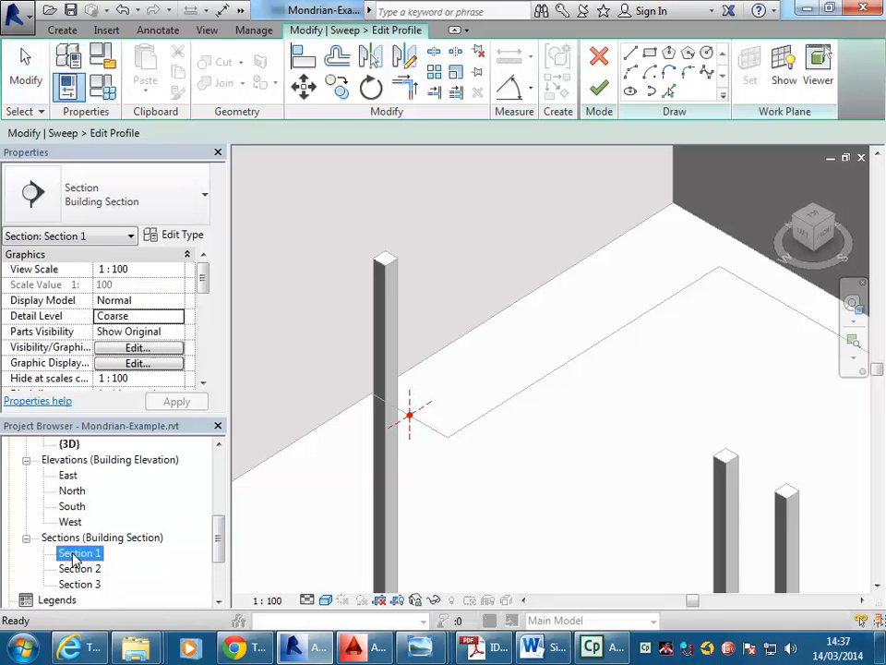
middle_drag(573, 246, 524, 341)
scroll(513, 334, down, 3)
scroll(516, 334, up, 3)
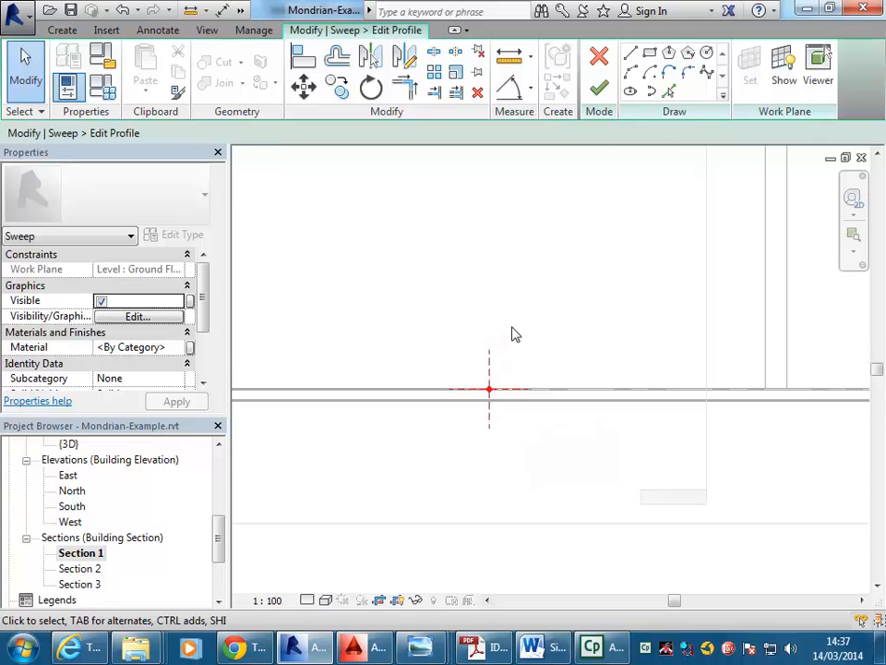
click(633, 54)
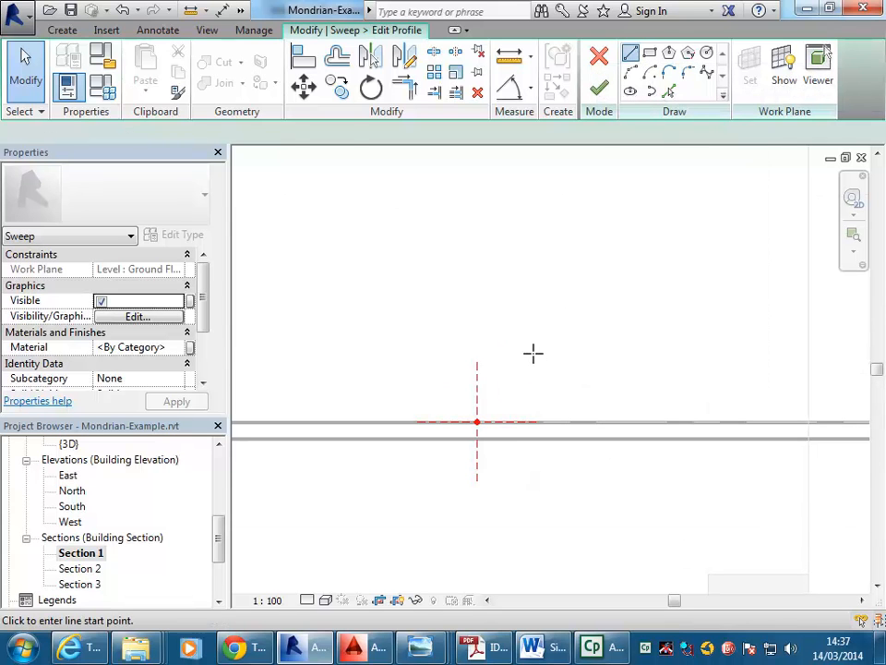
scroll(520, 399, up, 2)
click(422, 451)
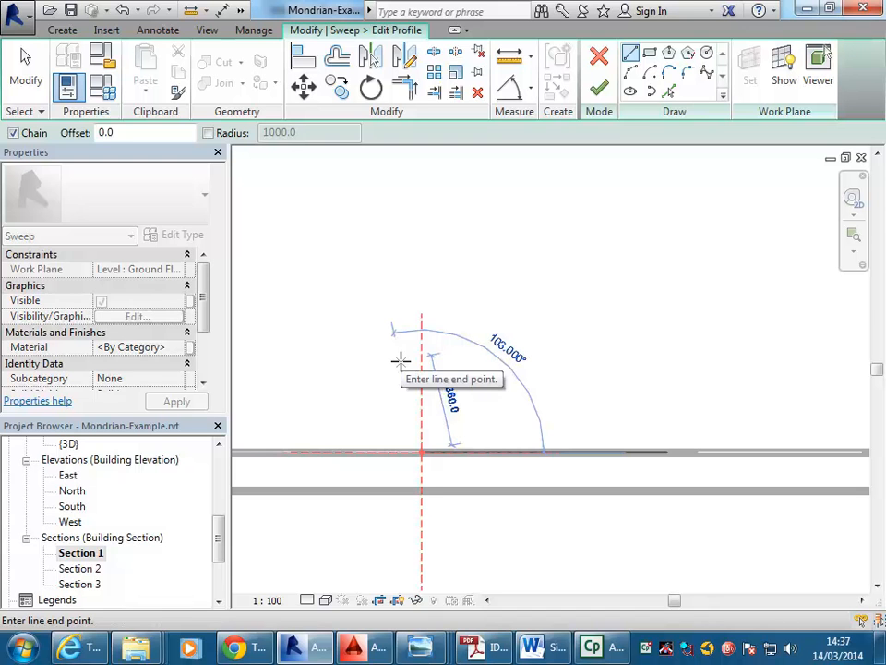
key(Escape)
In the Section 2 view, sketch the profile's slanted front line from the profile plane's centre, about 600 mm long at about 104 degrees
double_click(81, 568)
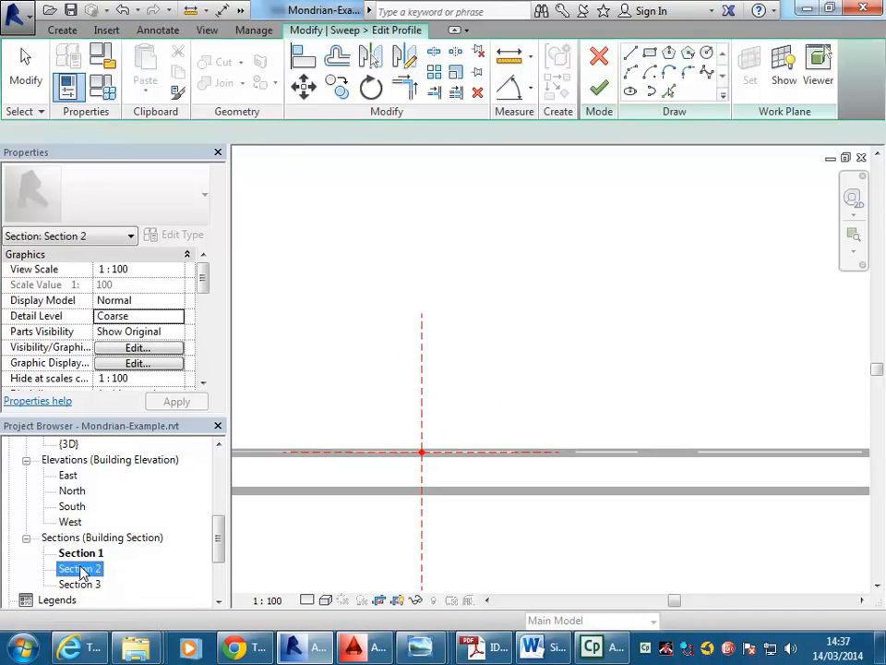
click(630, 52)
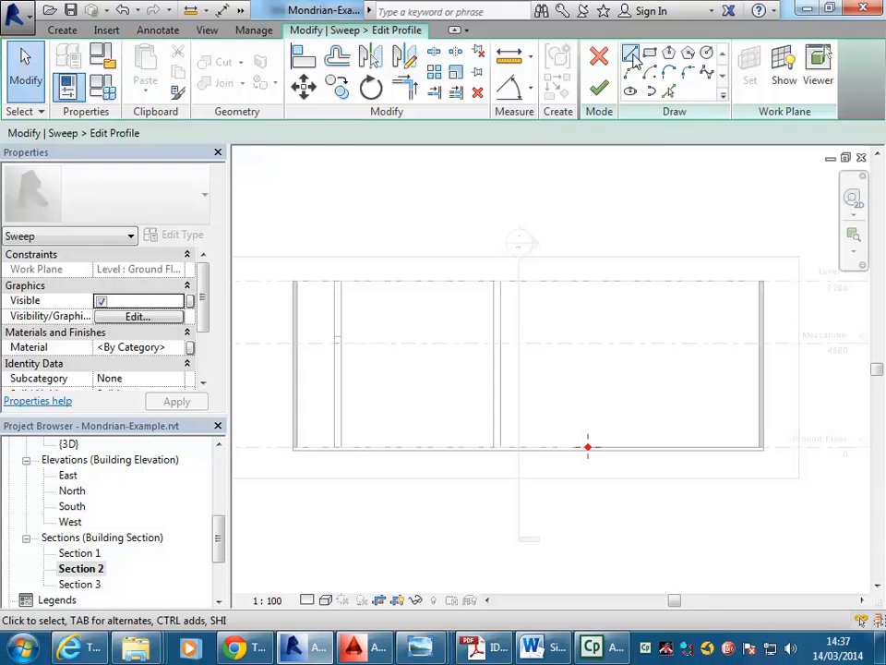
scroll(560, 376, up, 5)
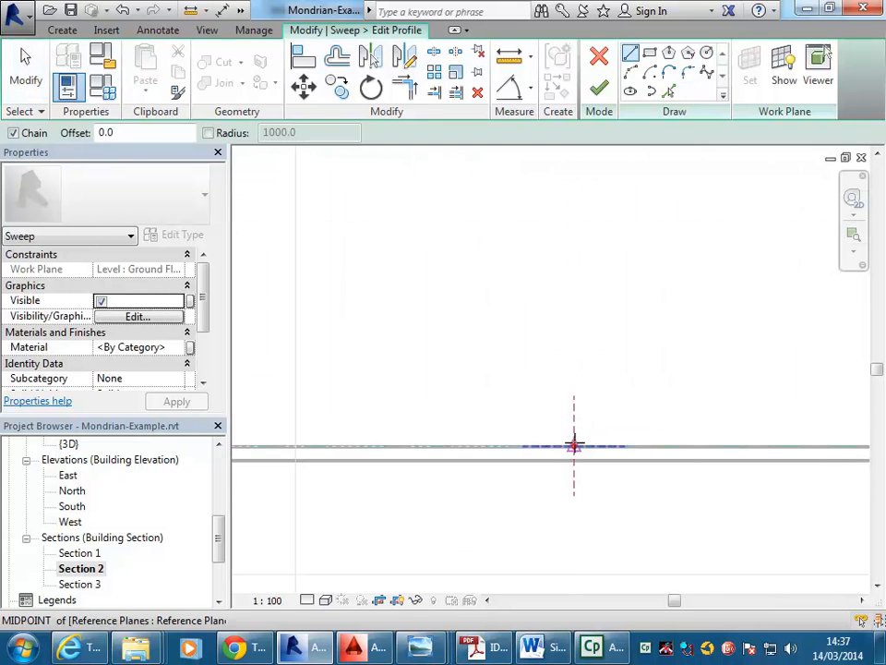
click(573, 448)
middle_drag(548, 373, 430, 327)
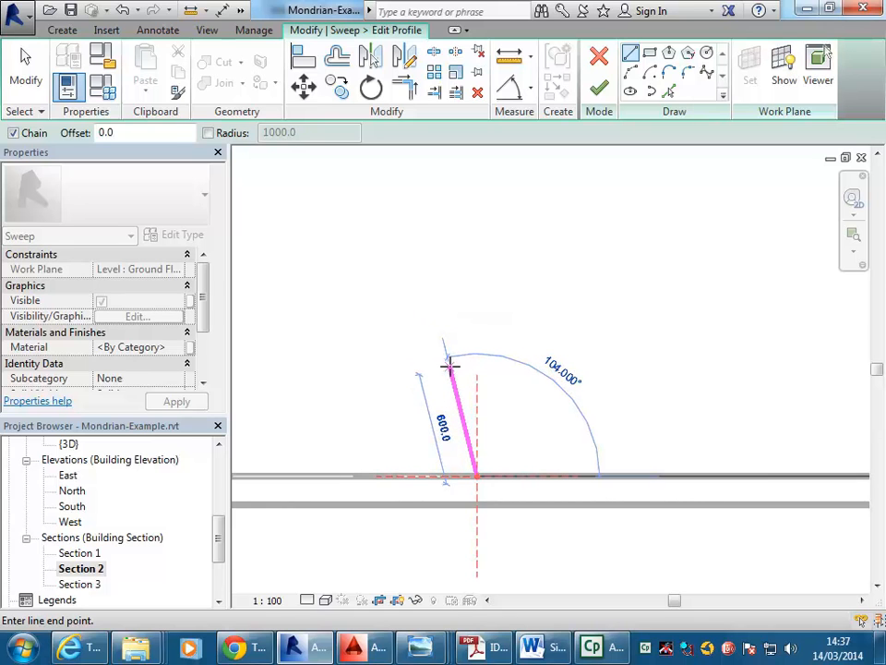
click(450, 367)
scroll(616, 378, down, 3)
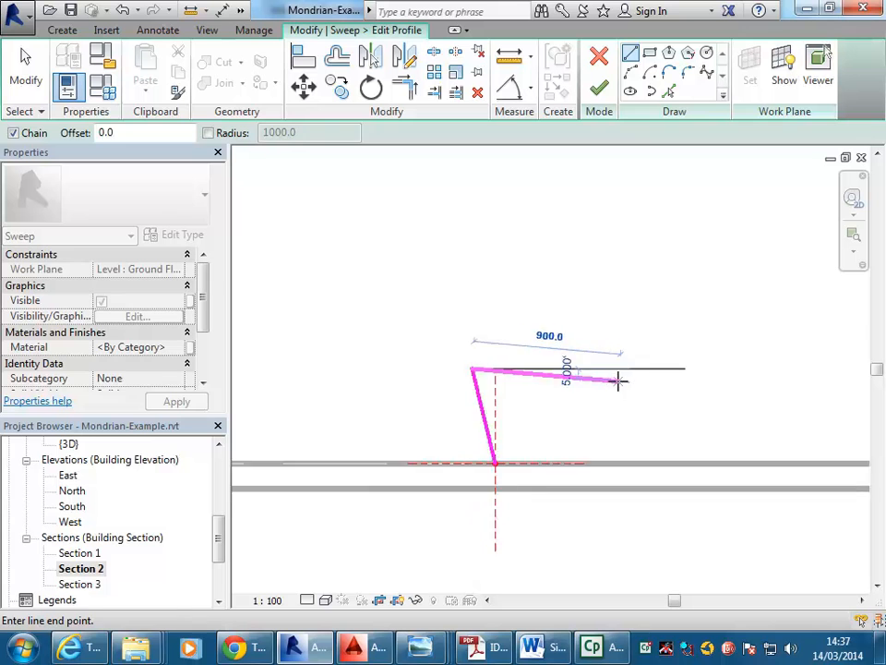
Close the profile with a horizontal top edge, a vertical back edge down to the Ground Floor level, and a base edge to the start point
middle_drag(474, 362, 637, 376)
scroll(578, 365, up, 6)
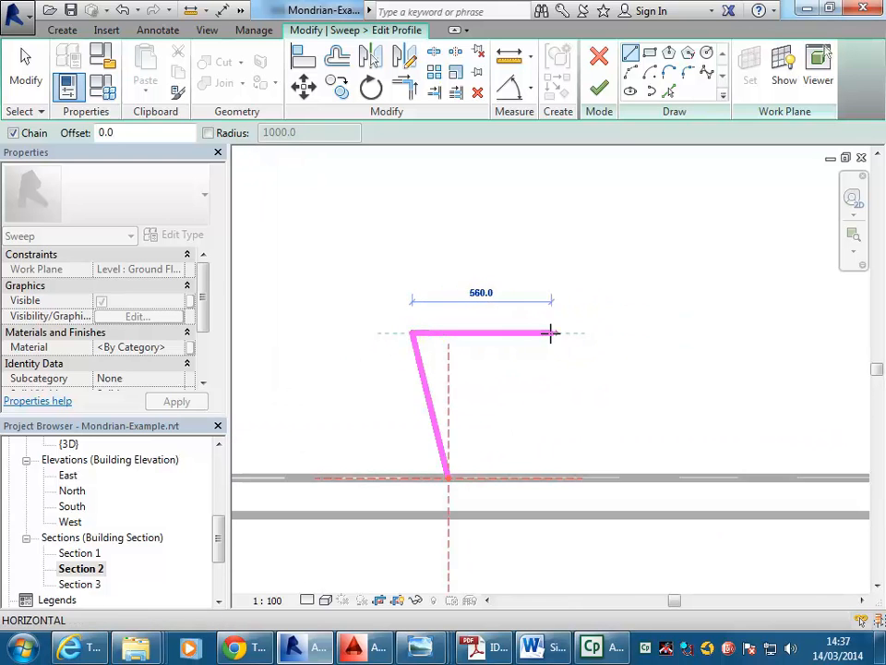
click(528, 333)
scroll(524, 305, down, 2)
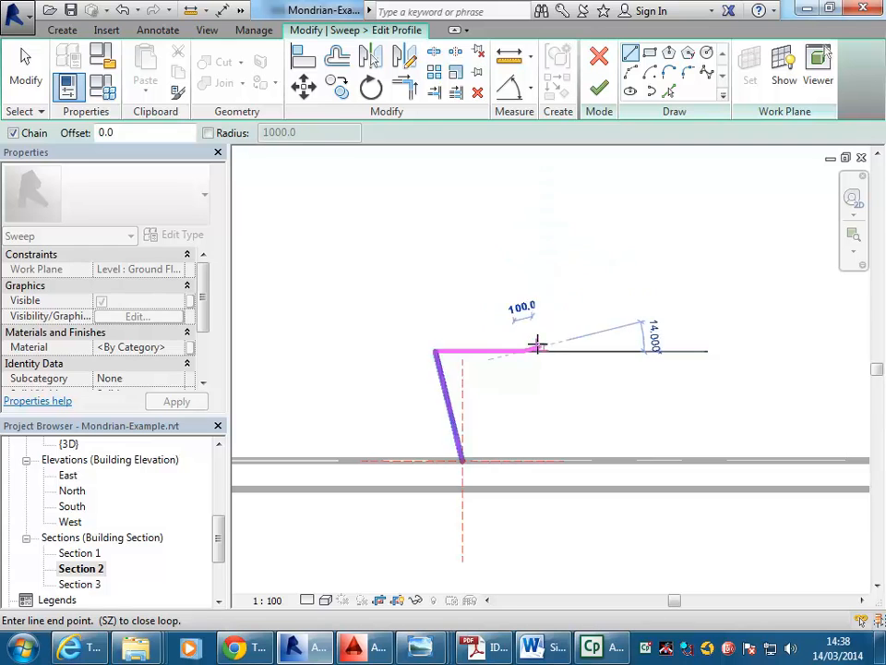
scroll(506, 400, up, 3)
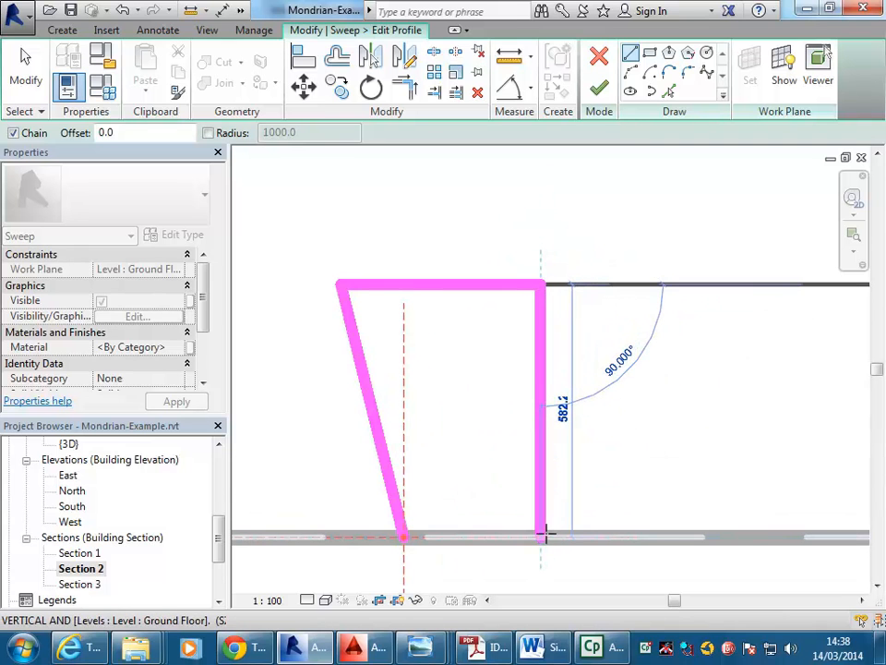
click(544, 534)
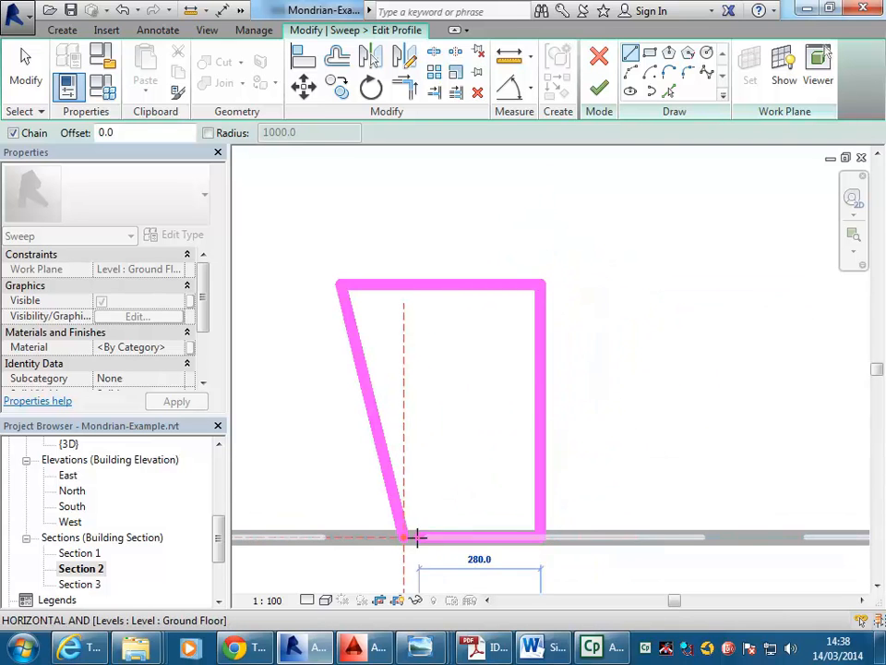
click(404, 534)
mouse_move(322, 236)
middle_down()
mouse_move(351, 205)
mouse_move(423, 235)
mouse_move(396, 244)
middle_up()
scroll(349, 198, up, 1)
key(Escape)
scroll(349, 202, down, 1)
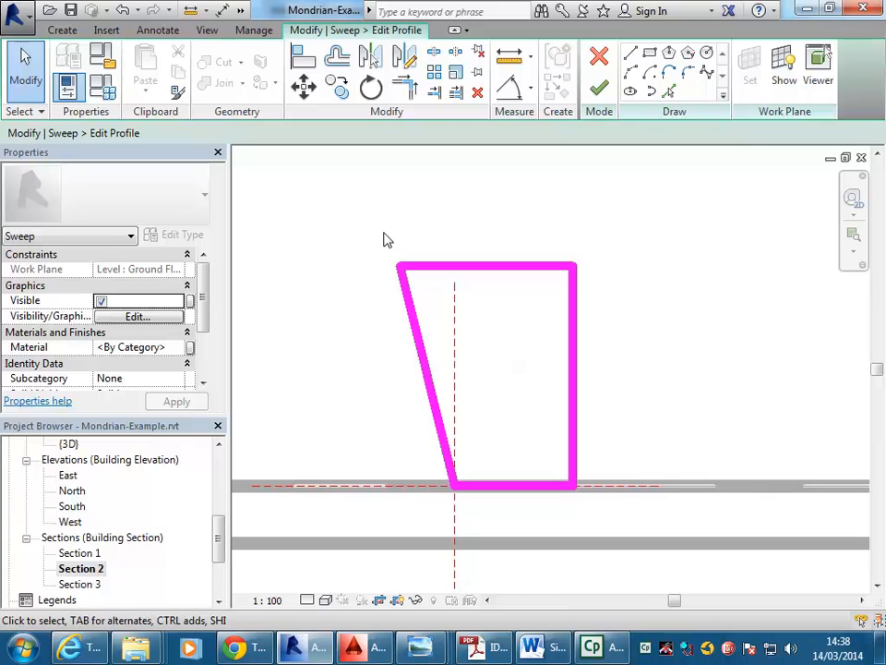
scroll(388, 369, up, 1)
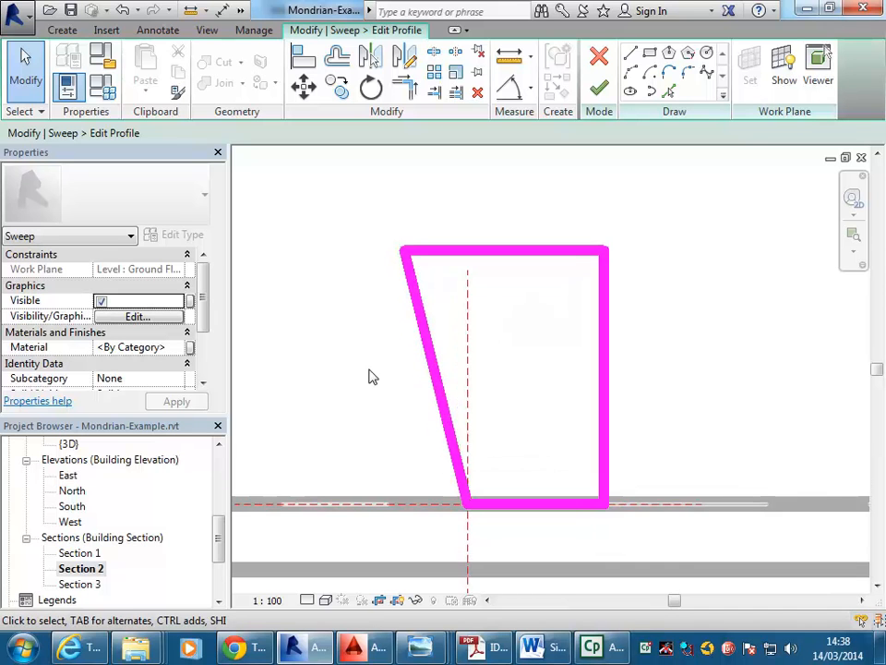
middle_drag(370, 376, 364, 378)
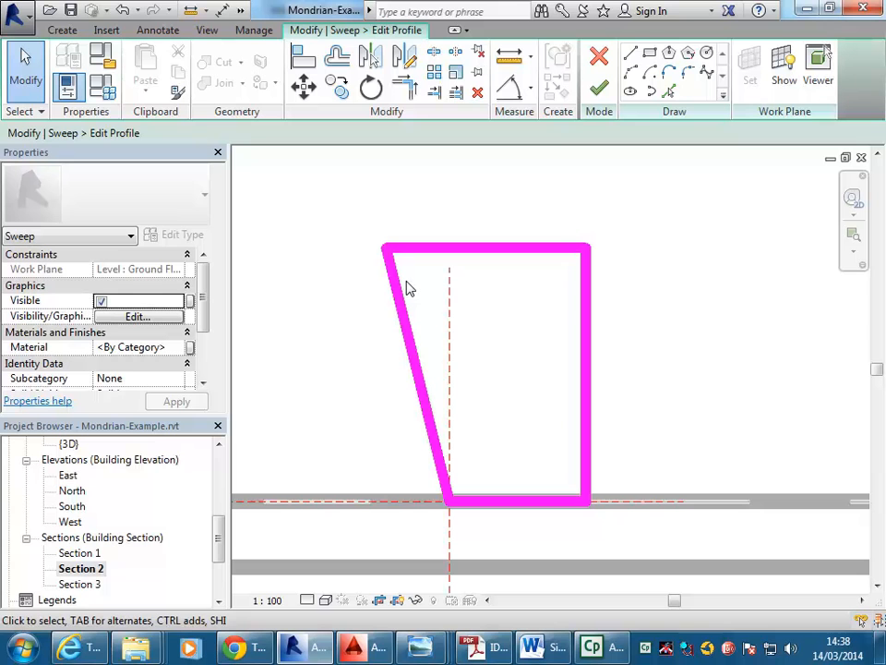
click(630, 73)
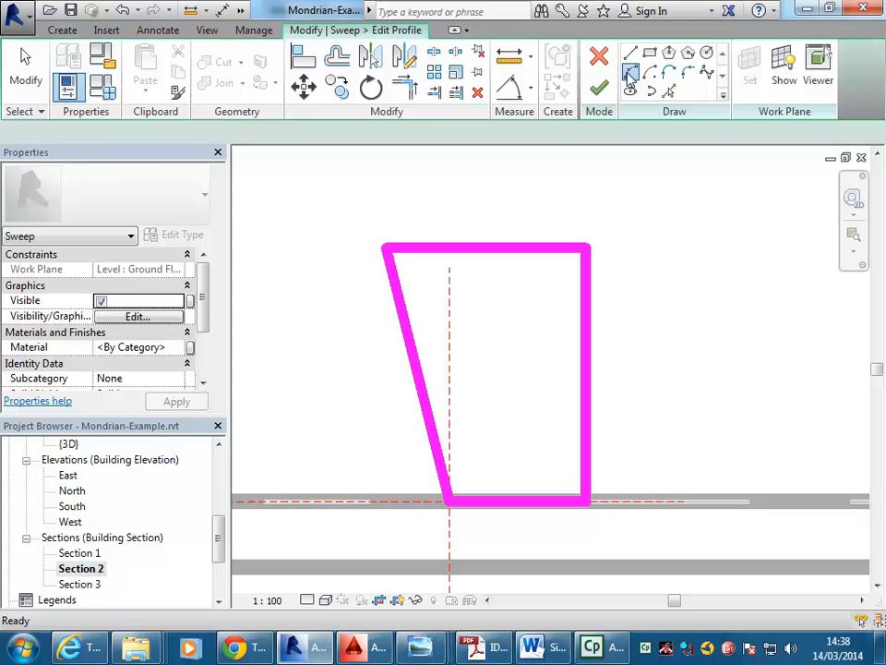
click(398, 308)
click(438, 249)
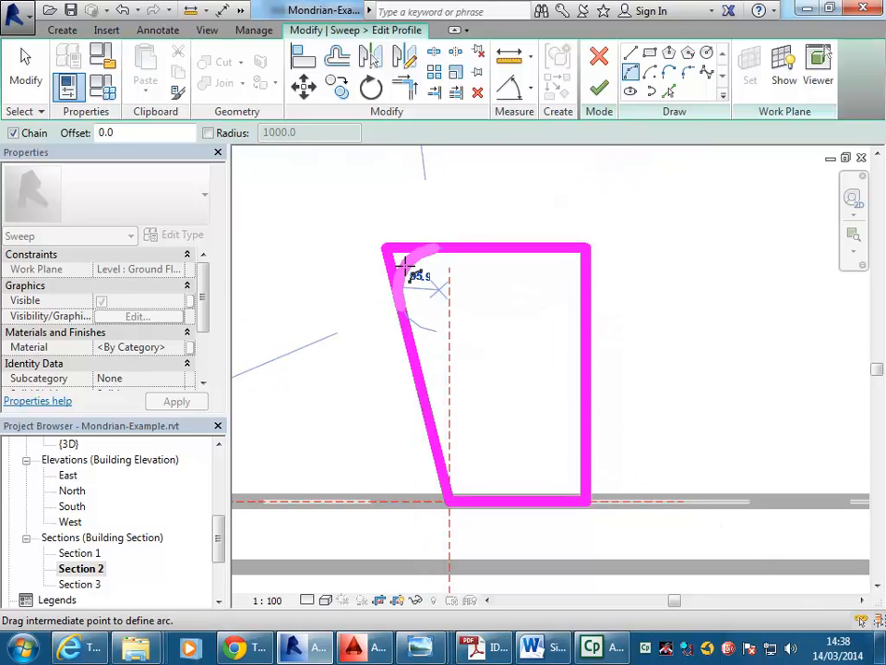
key(Escape)
key(Escape)
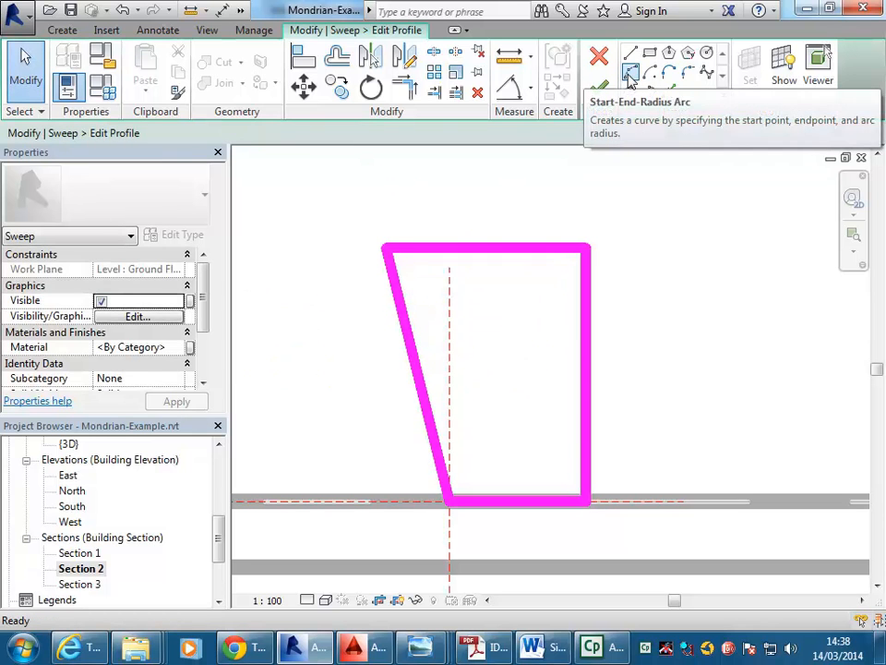
Round the corner between the profile's top edge and slanted line with a Fillet Arc of about 80 mm radius, and finish the profile
click(688, 74)
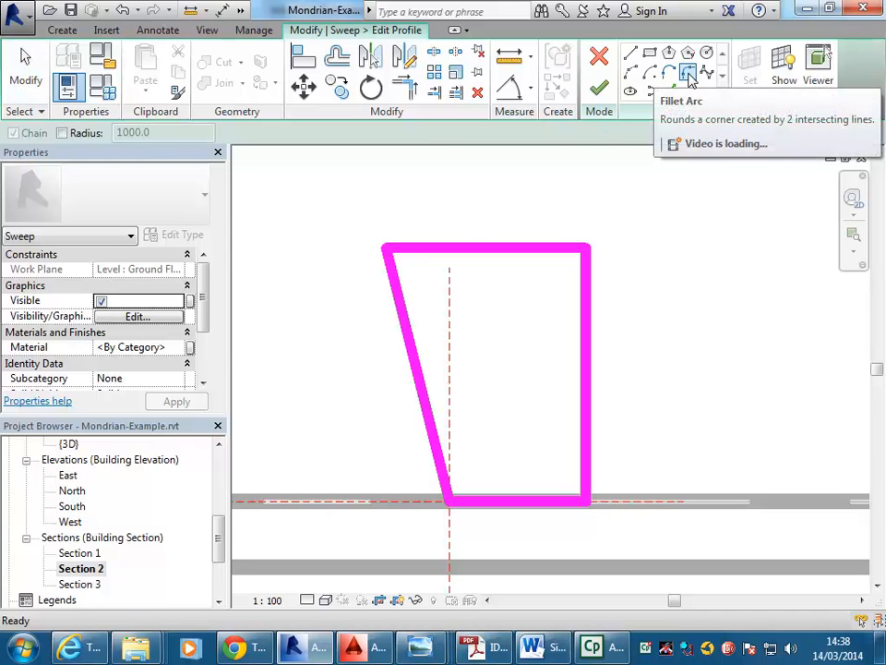
click(443, 248)
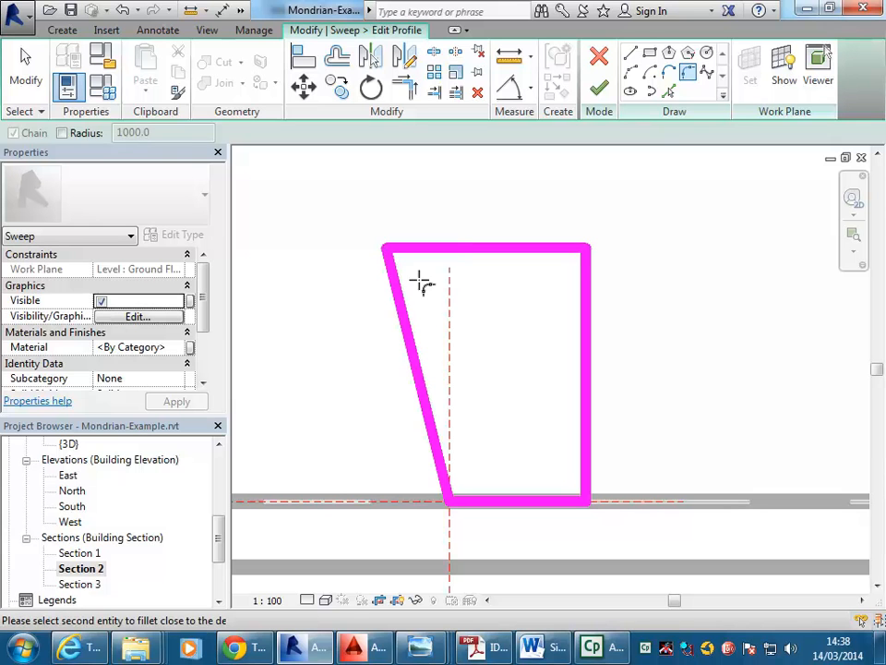
click(403, 297)
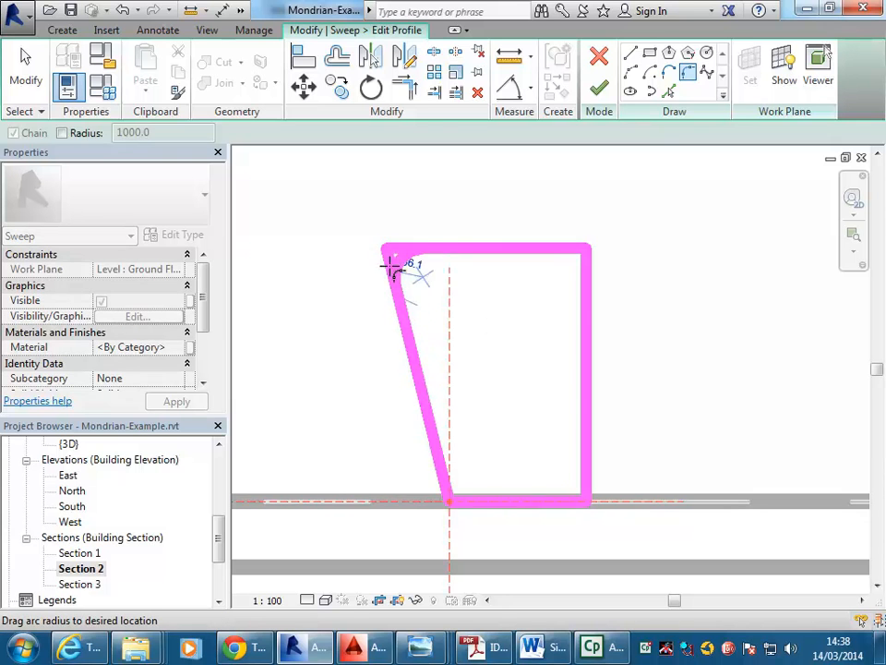
scroll(408, 266, up, 3)
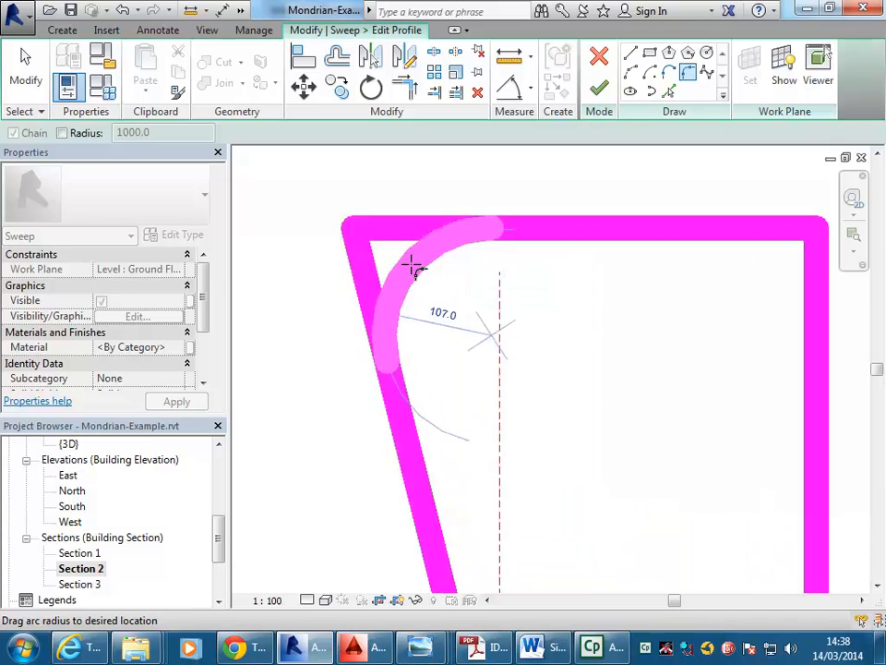
click(393, 252)
scroll(507, 239, down, 4)
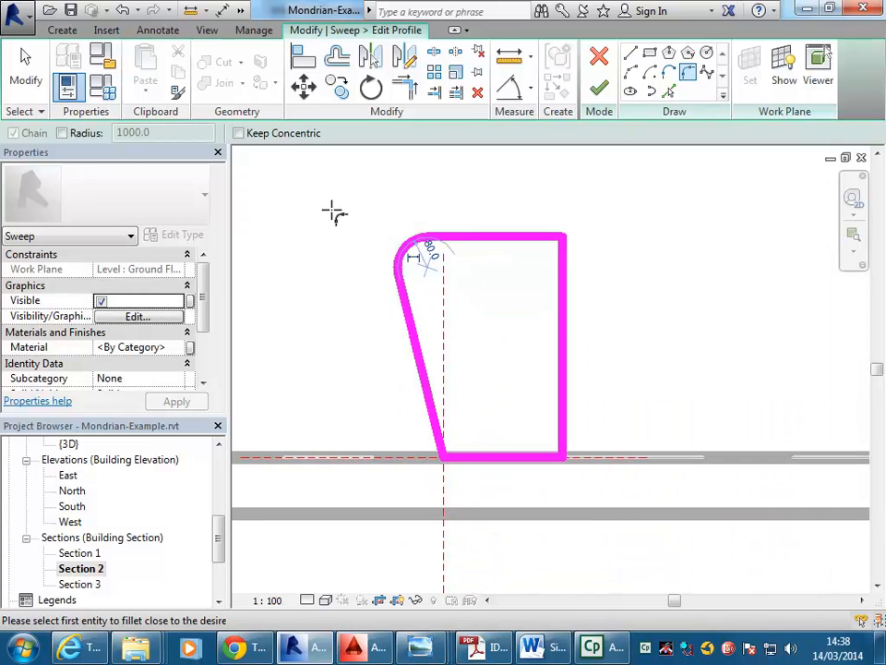
middle_drag(334, 211, 373, 220)
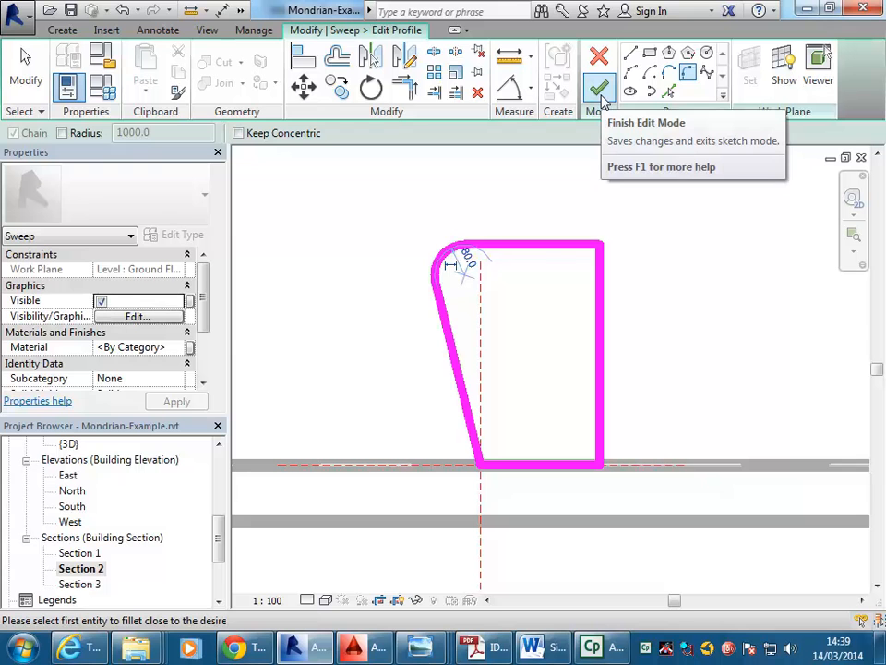
click(600, 89)
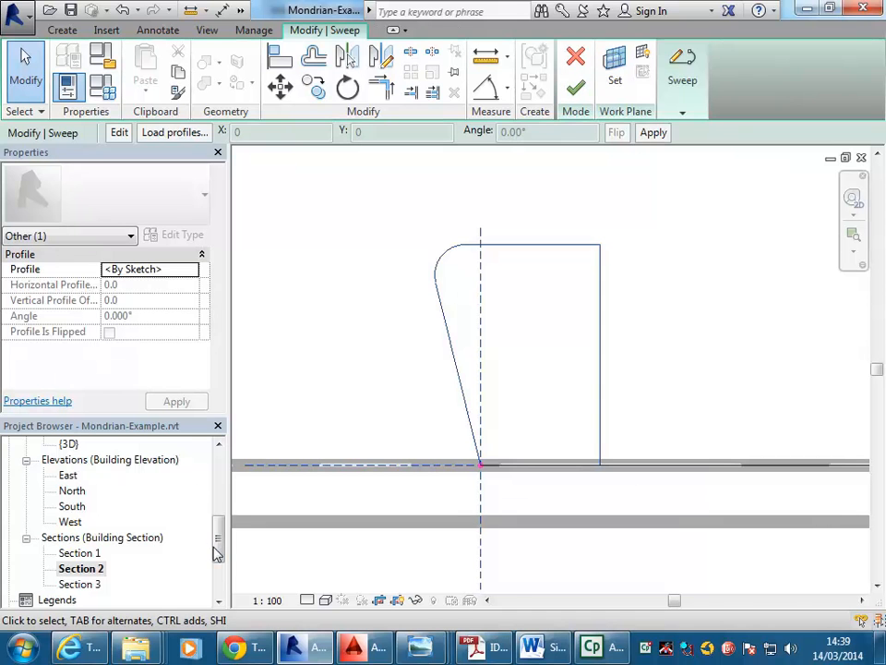
Check the profile's position on the path in the {3D} view and finish the sweep
double_click(67, 445)
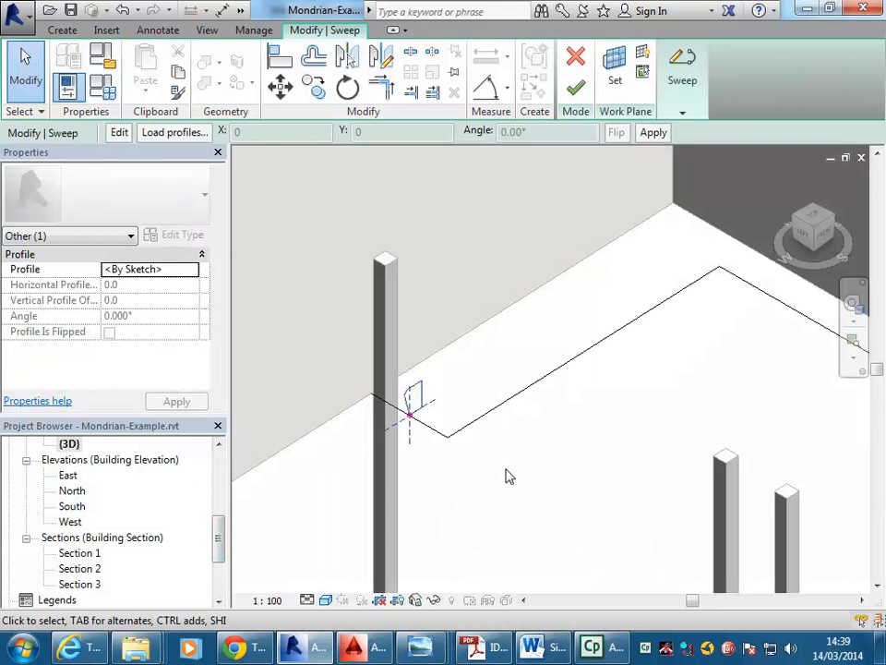
scroll(404, 404, up, 4)
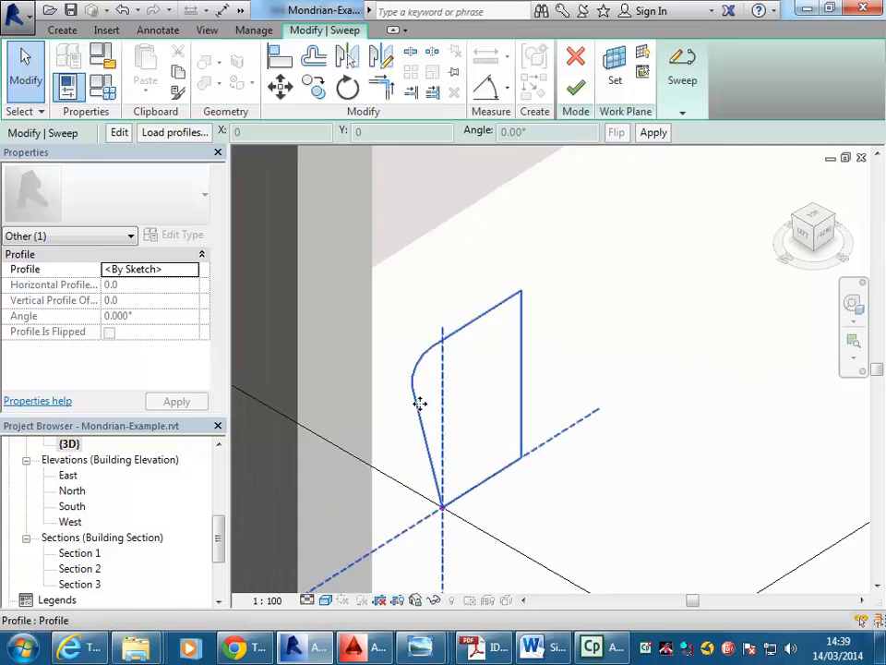
scroll(545, 473, down, 5)
middle_drag(507, 462, 296, 440)
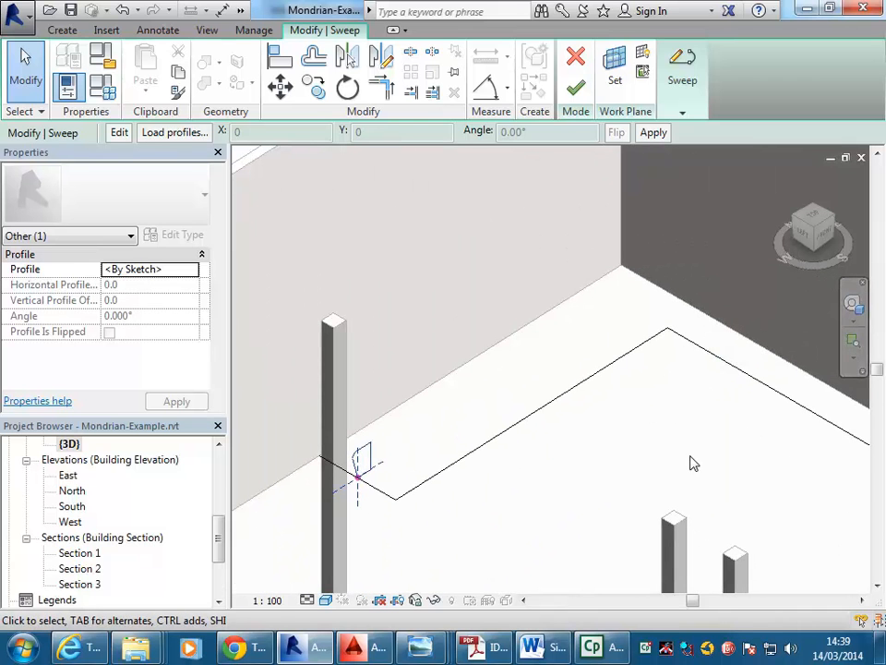
click(576, 89)
middle_drag(310, 437, 429, 424)
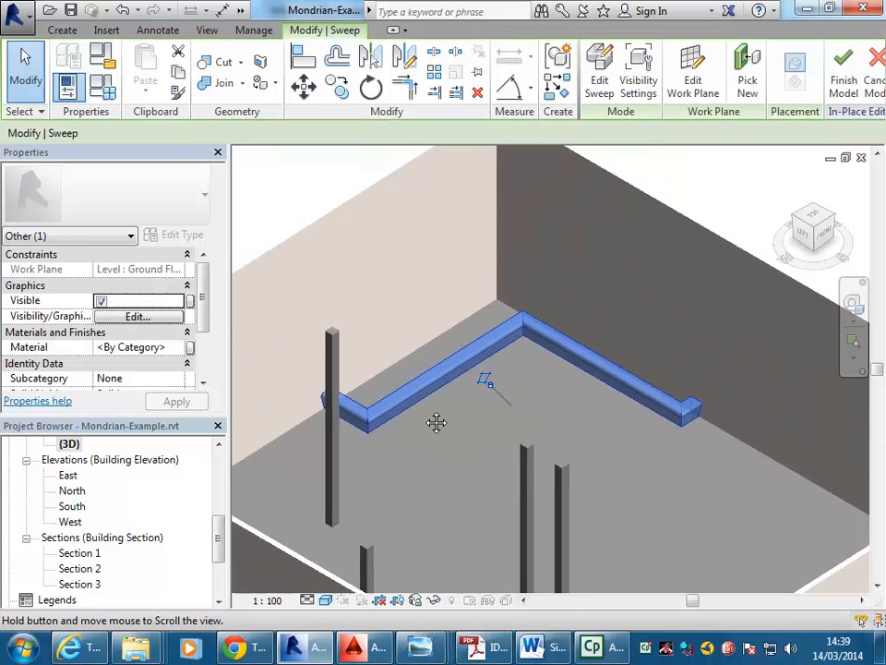
click(670, 487)
Examine the swept bench from a lower front angle, including its rounded front edge, its end at the wall and its full run
scroll(495, 427, up, 2)
middle_drag(511, 439, 583, 452)
shift+middle_drag(602, 505, 392, 389)
scroll(539, 485, up, 3)
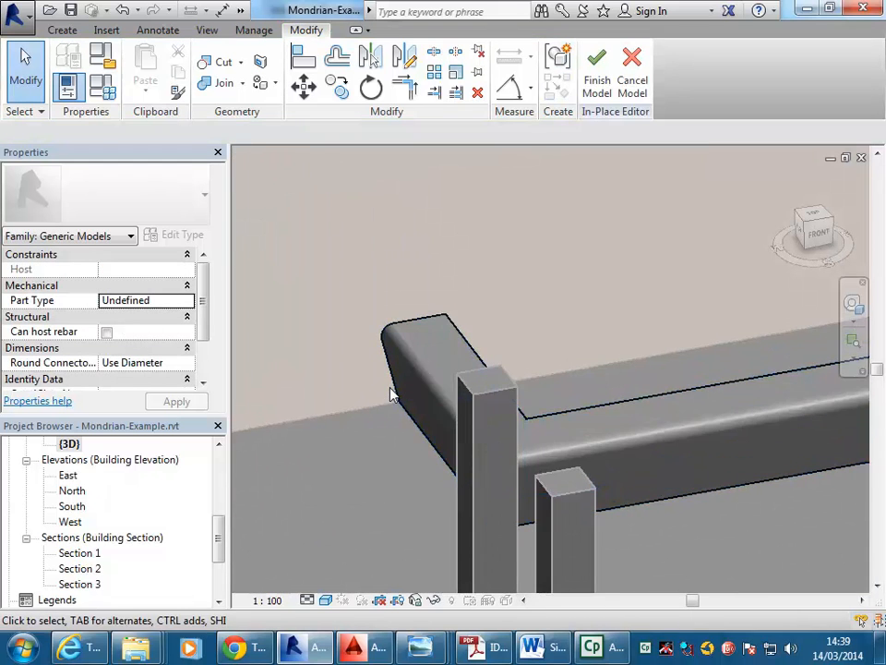
scroll(391, 394, down, 2)
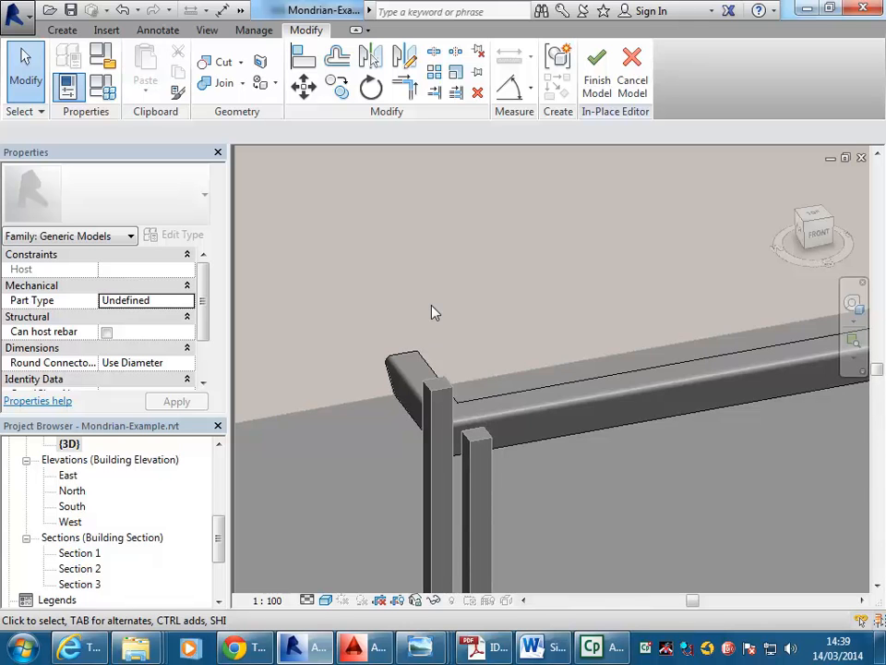
scroll(434, 312, down, 2)
middle_drag(433, 310, 422, 279)
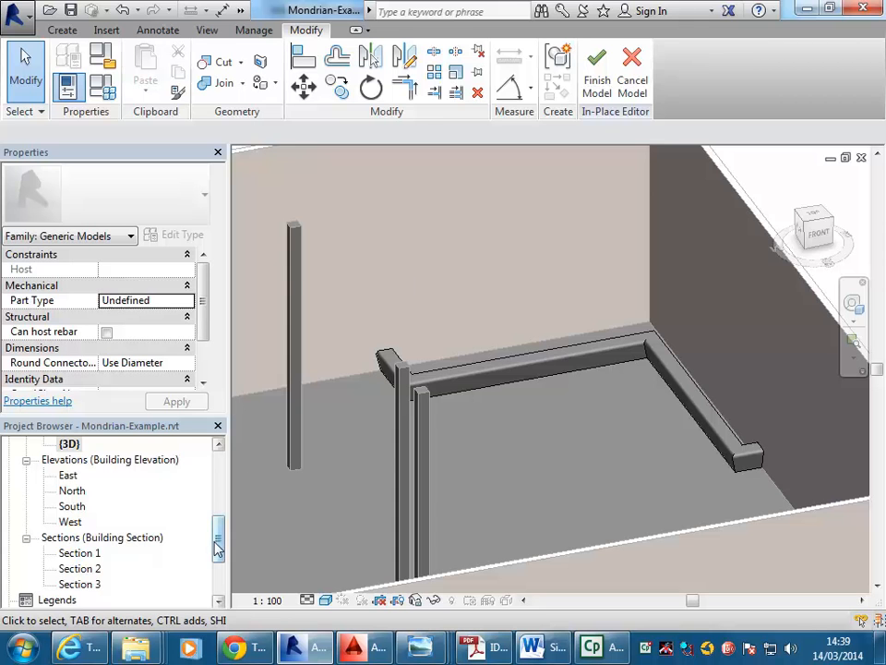
Open the Ground Floor plan to view the bench in plan
drag(217, 547, 219, 469)
double_click(102, 492)
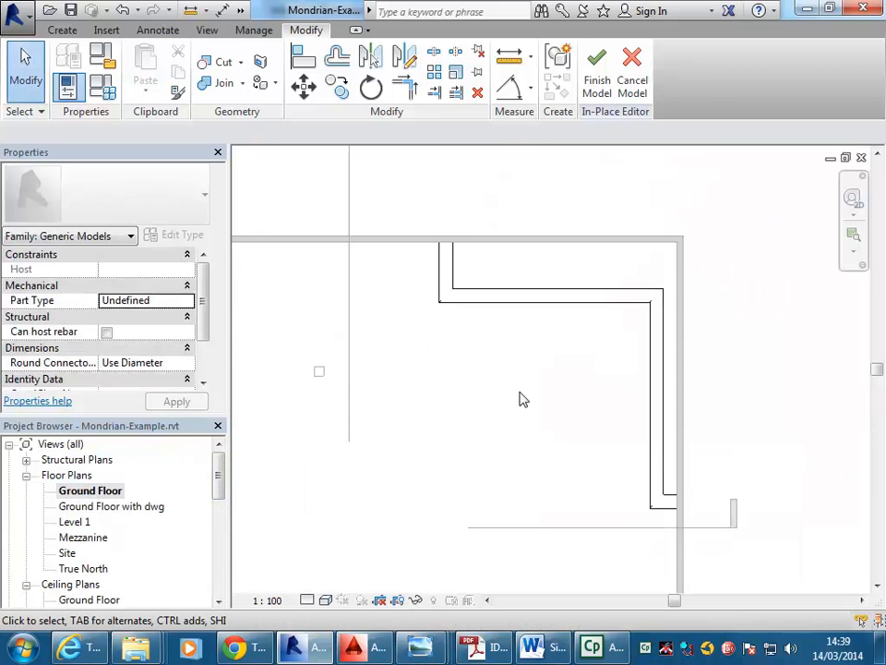
Create an extrusion filling the area between the swept bench's inner edge and the two walls, following the edge's corner points
middle_drag(520, 399, 425, 409)
scroll(469, 402, up, 1)
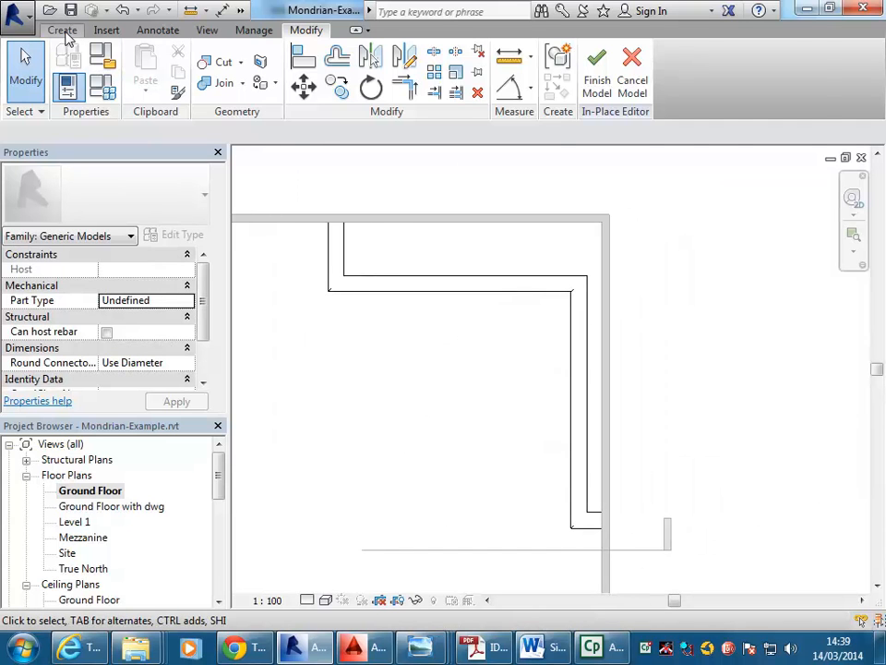
click(62, 30)
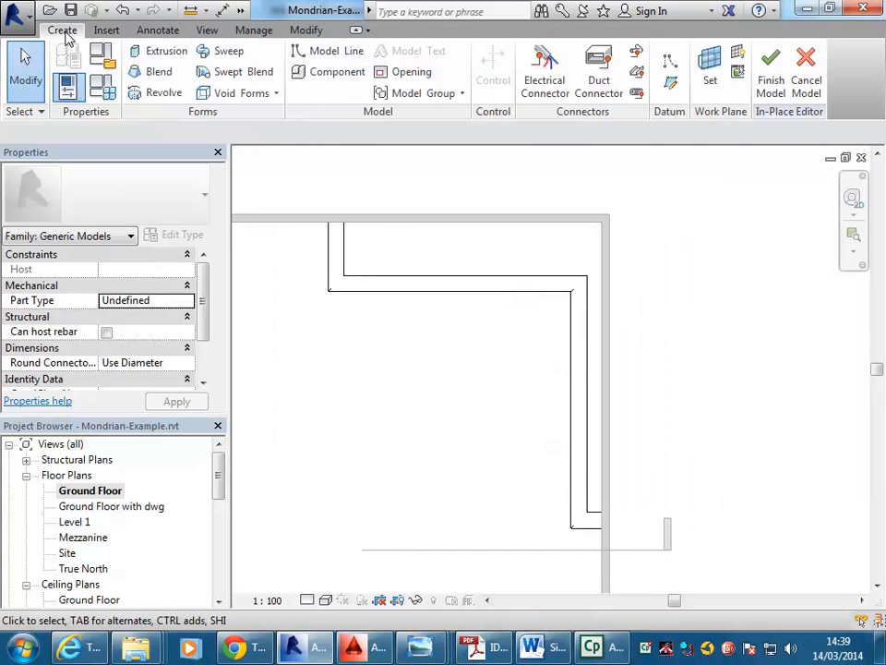
click(157, 59)
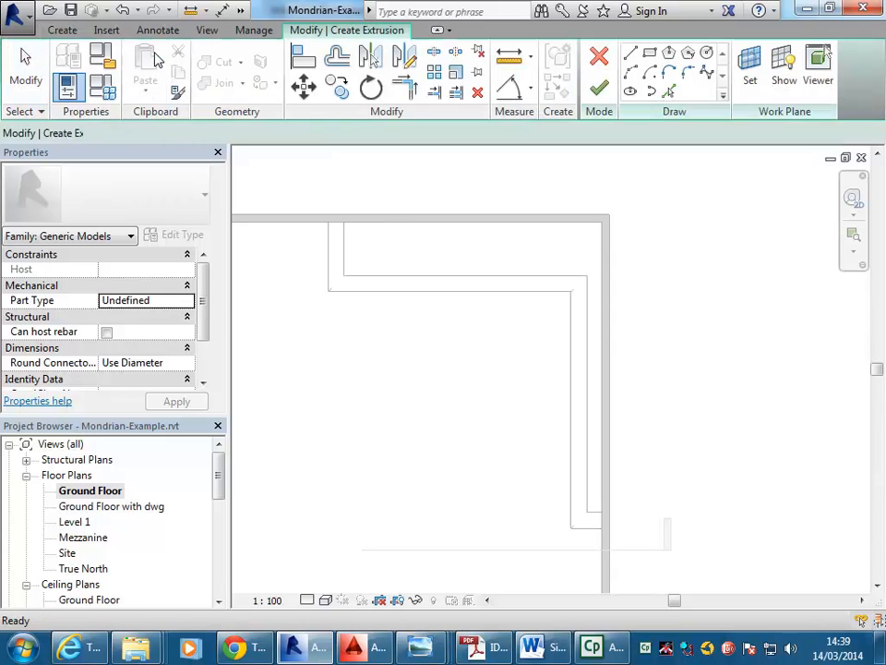
click(344, 221)
click(343, 274)
click(588, 274)
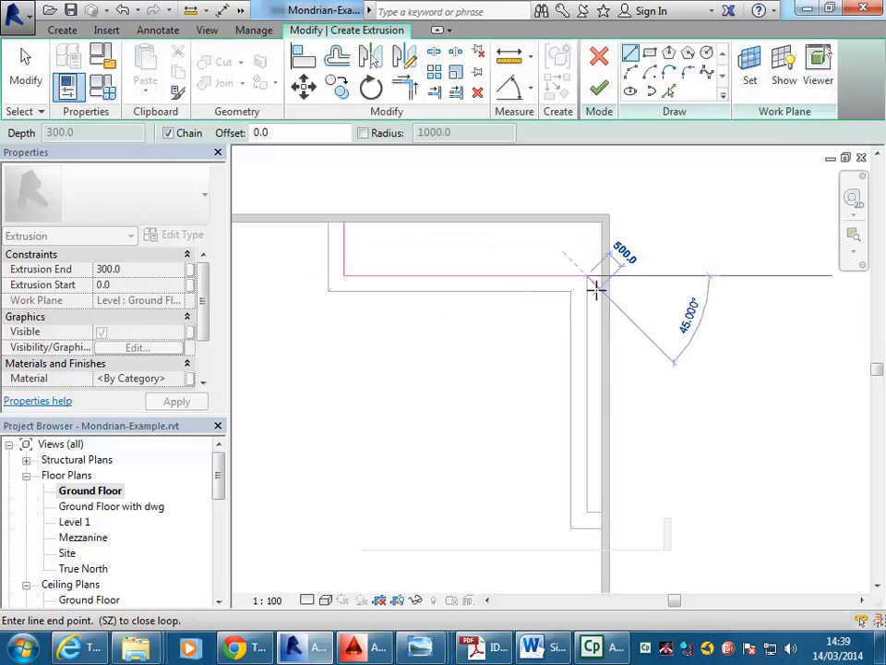
click(587, 511)
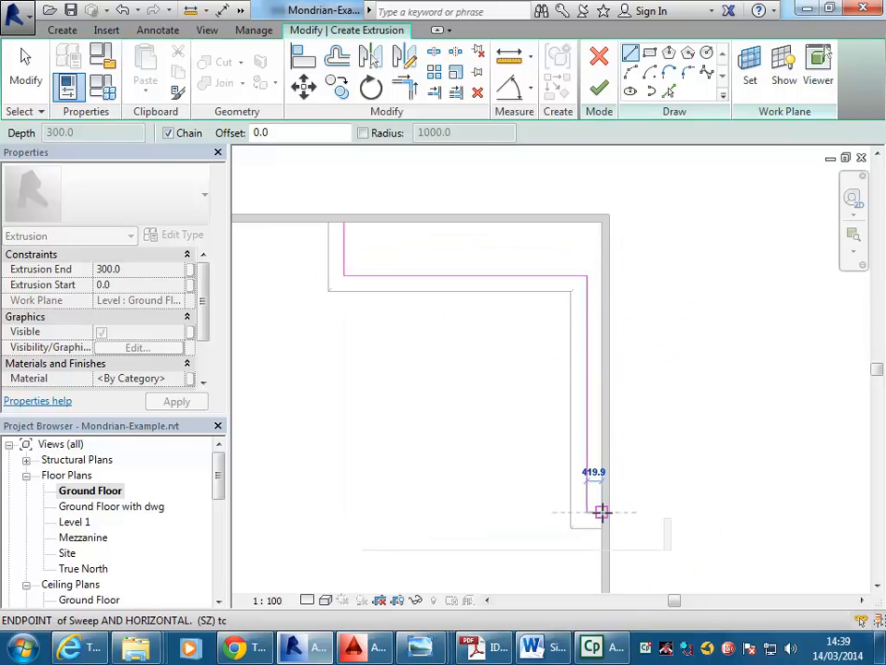
click(600, 511)
click(602, 221)
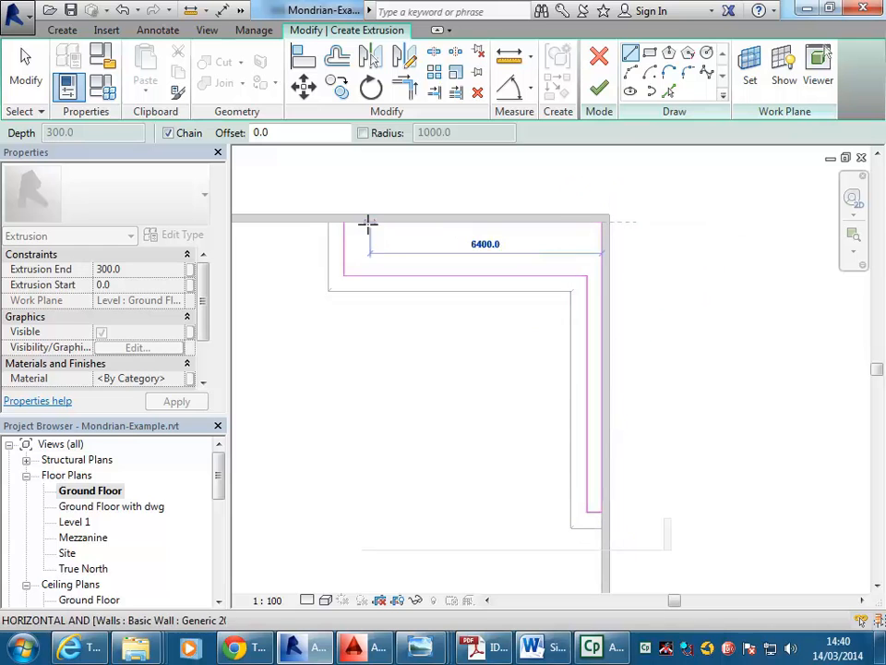
click(344, 222)
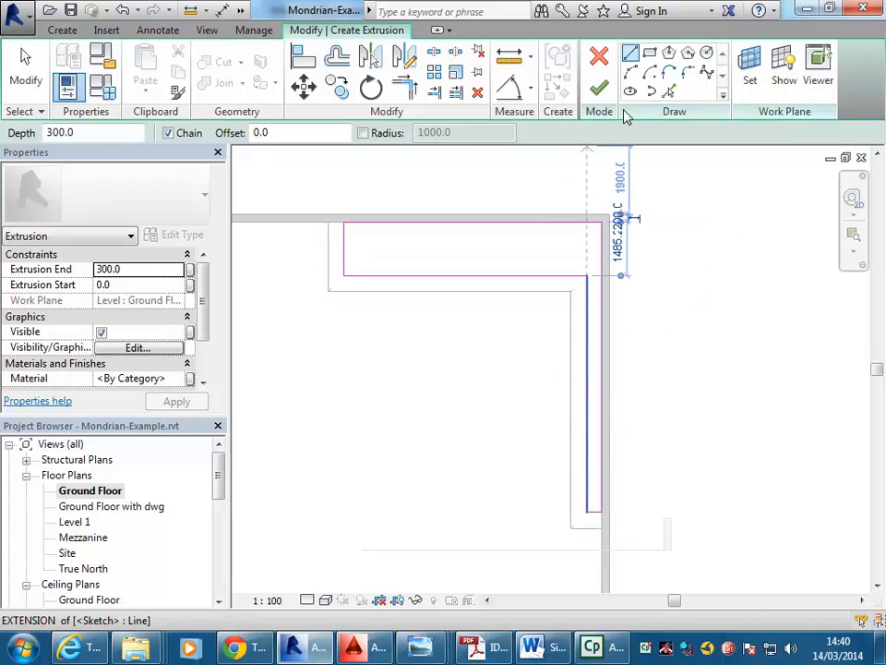
click(598, 89)
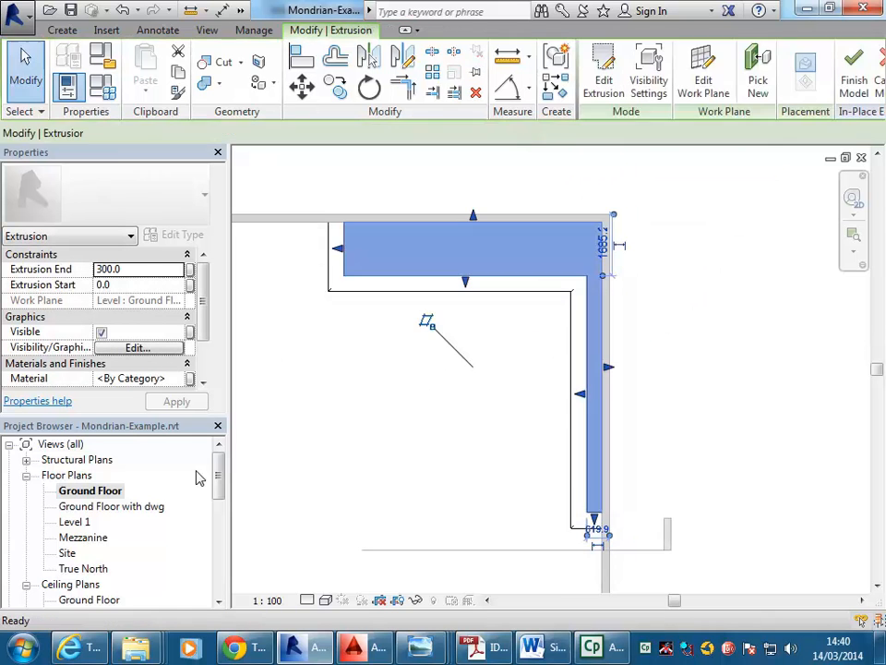
In the {3D} view, raise the extrusion's top to the swept bench's top face, at an extrusion end of about 582 mm
drag(218, 473, 217, 506)
double_click(68, 552)
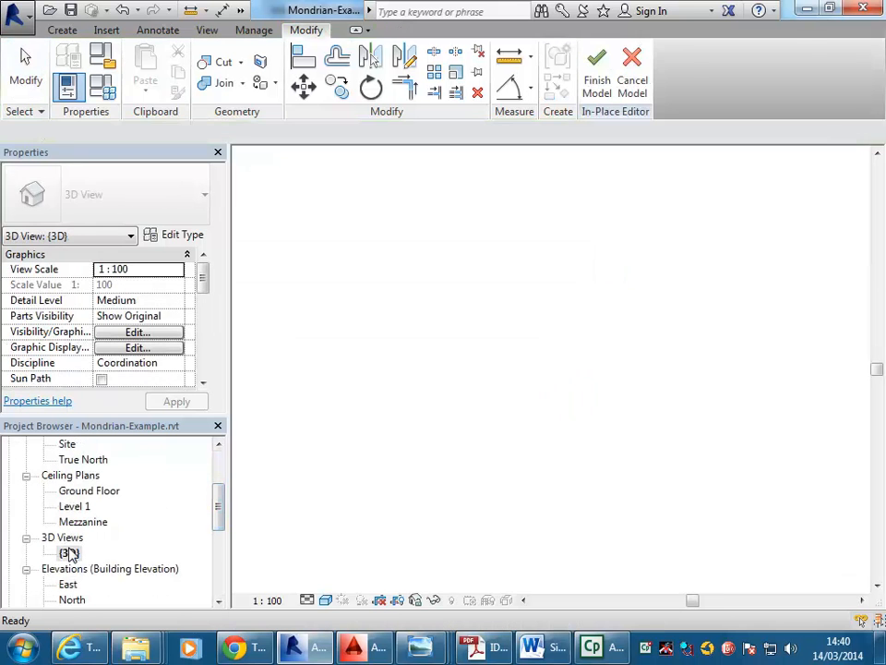
scroll(547, 392, up, 3)
middle_drag(706, 397, 688, 443)
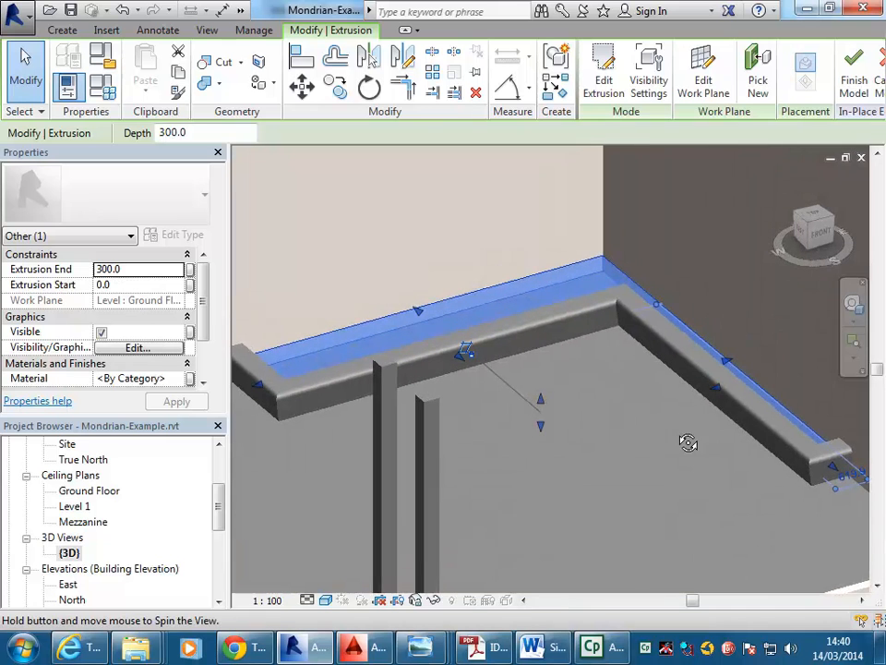
drag(540, 405, 541, 382)
shift+middle_drag(484, 362, 429, 340)
scroll(516, 362, up, 2)
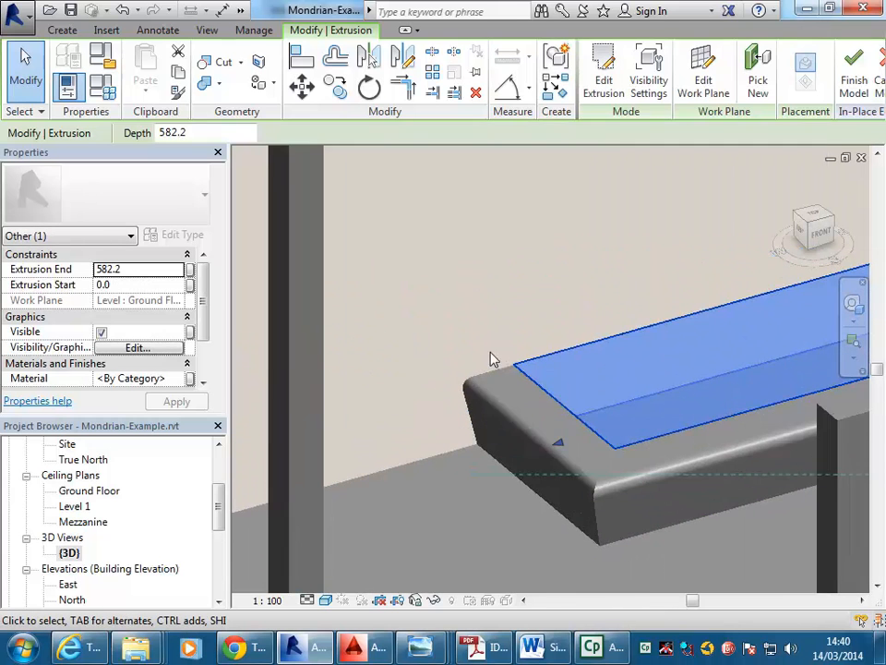
click(523, 348)
scroll(526, 350, up, 3)
scroll(524, 350, down, 5)
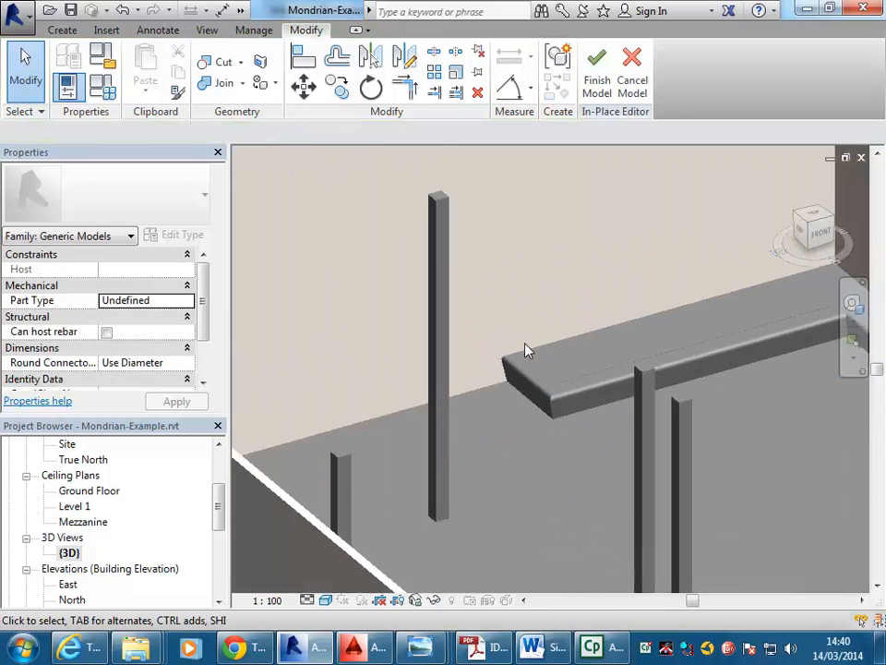
shift+middle_drag(597, 459, 632, 486)
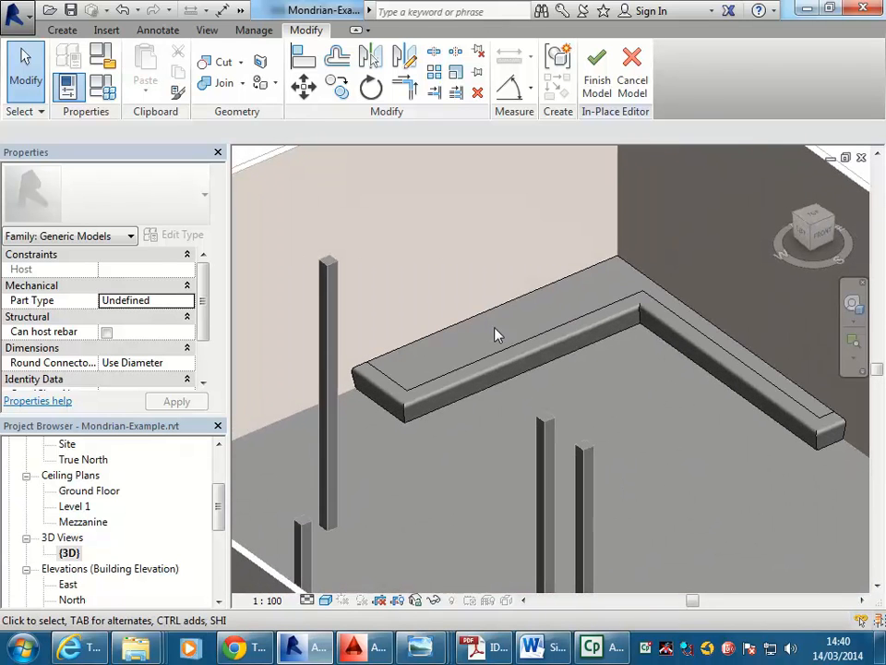
Join the infill extrusion with the swept bench edge using Join Geometry to remove the seam between them
scroll(402, 346, up, 5)
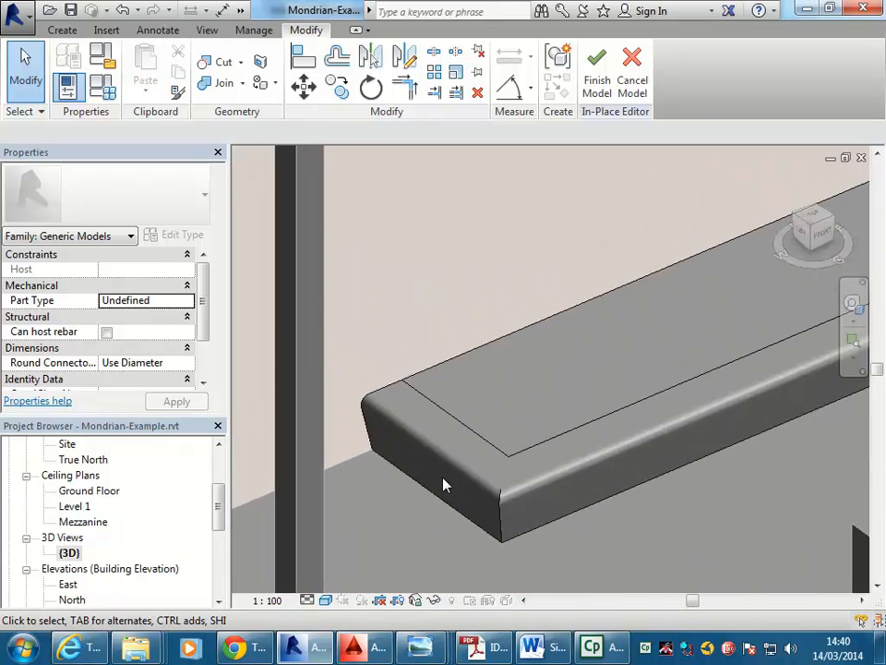
scroll(421, 469, up, 5)
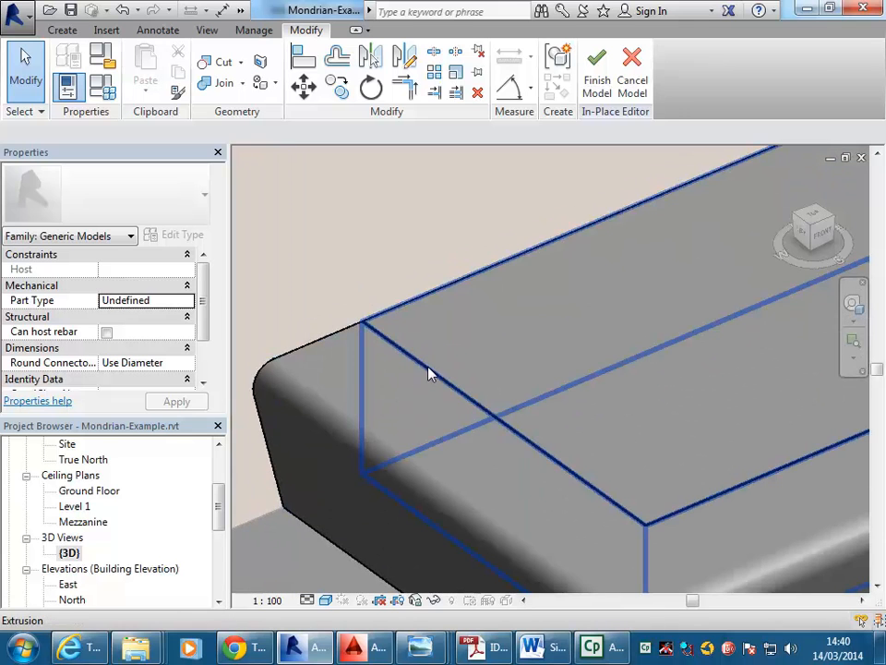
scroll(409, 287, up, 2)
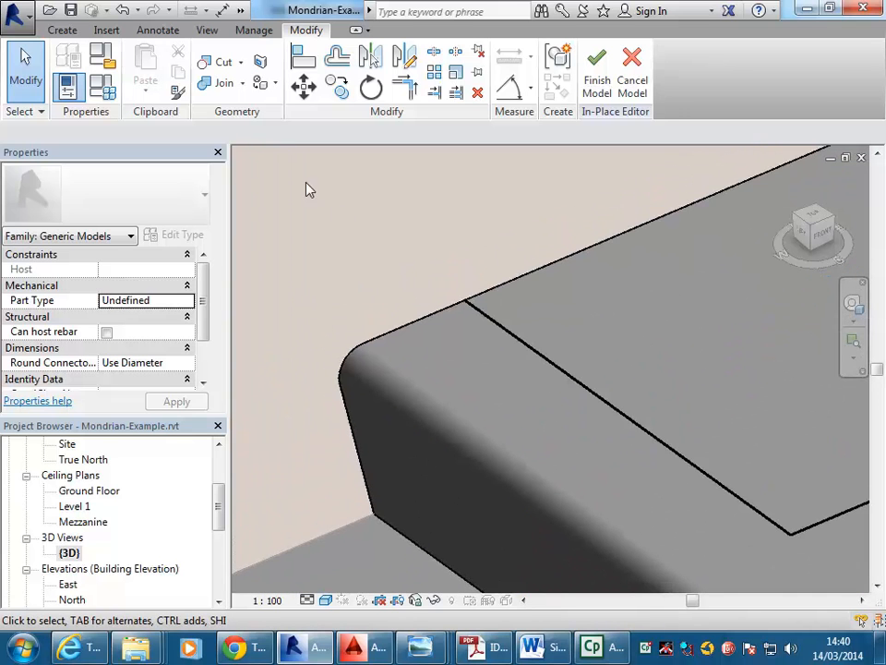
scroll(342, 269, up, 1)
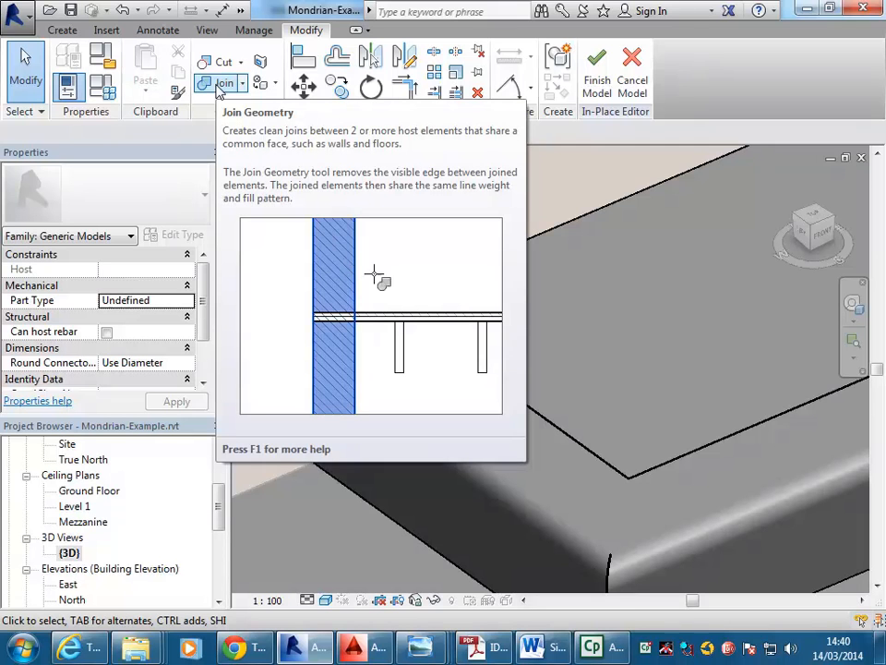
click(218, 88)
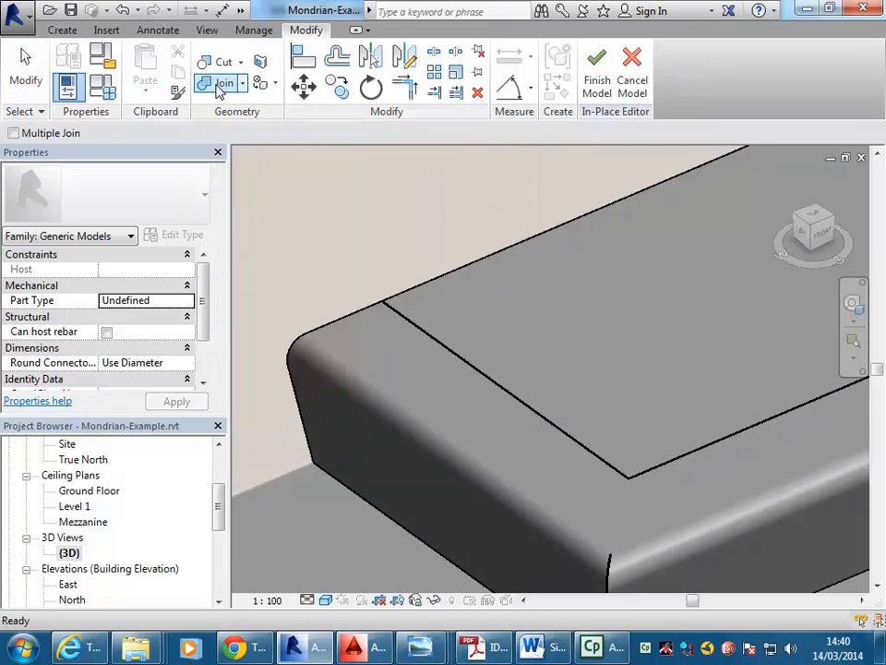
click(418, 284)
click(358, 311)
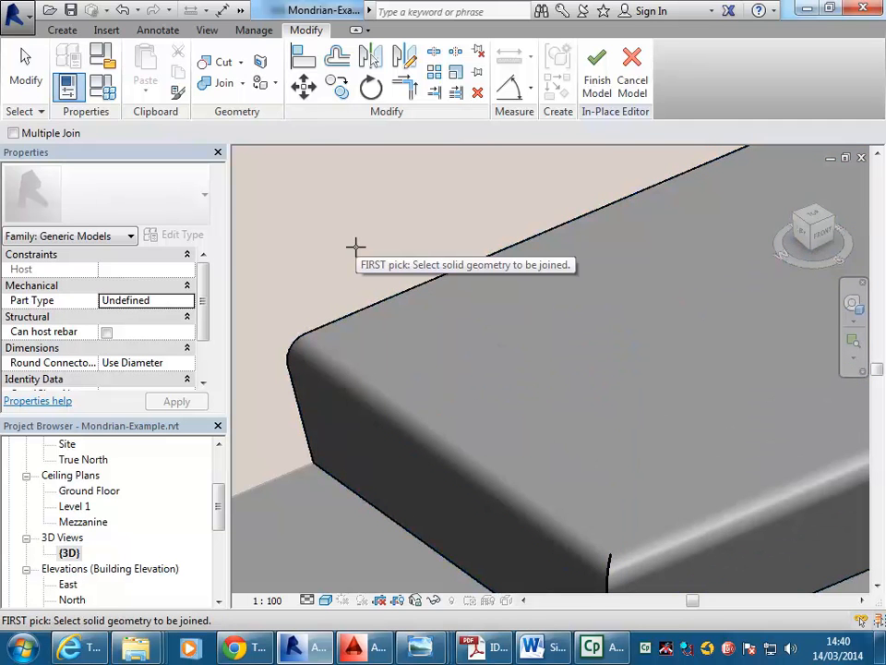
scroll(355, 246, down, 3)
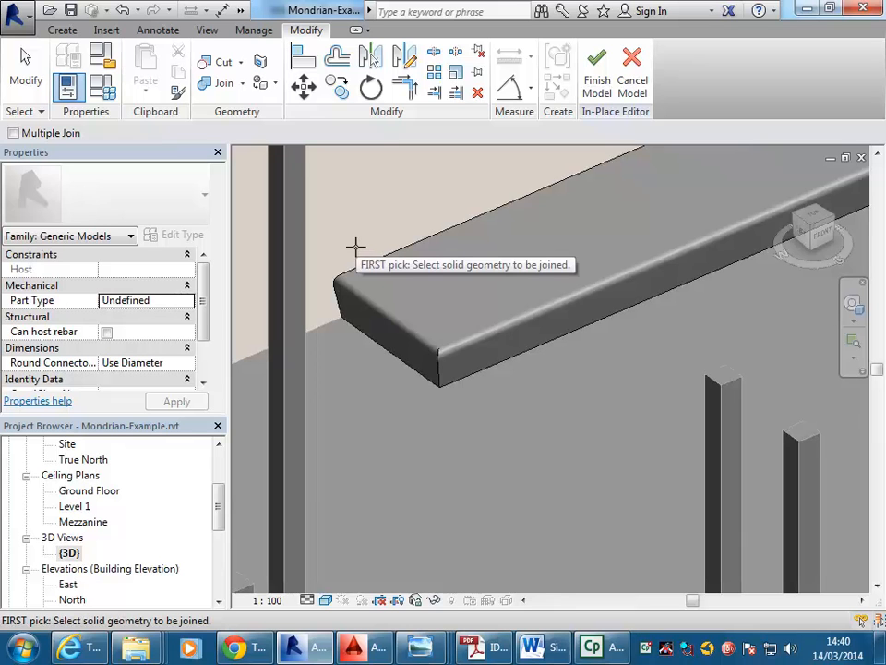
middle_drag(356, 247, 290, 355)
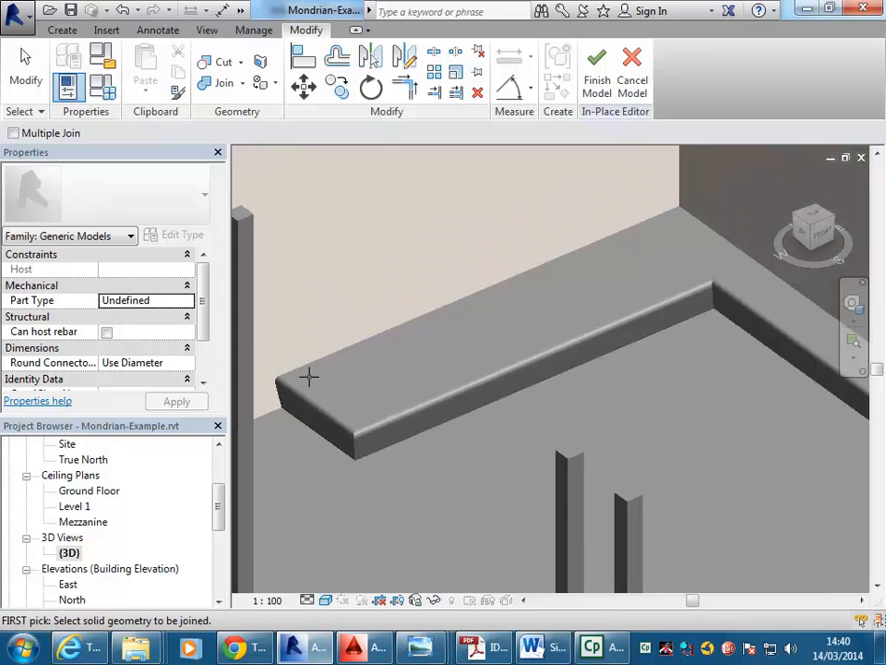
scroll(621, 470, down, 2)
middle_drag(621, 471, 517, 449)
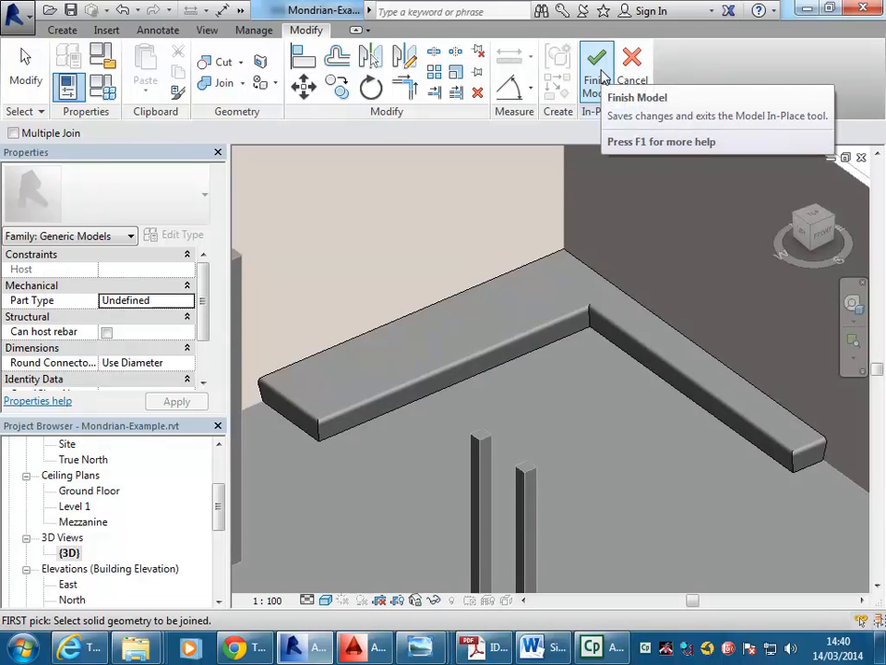
key(Escape)
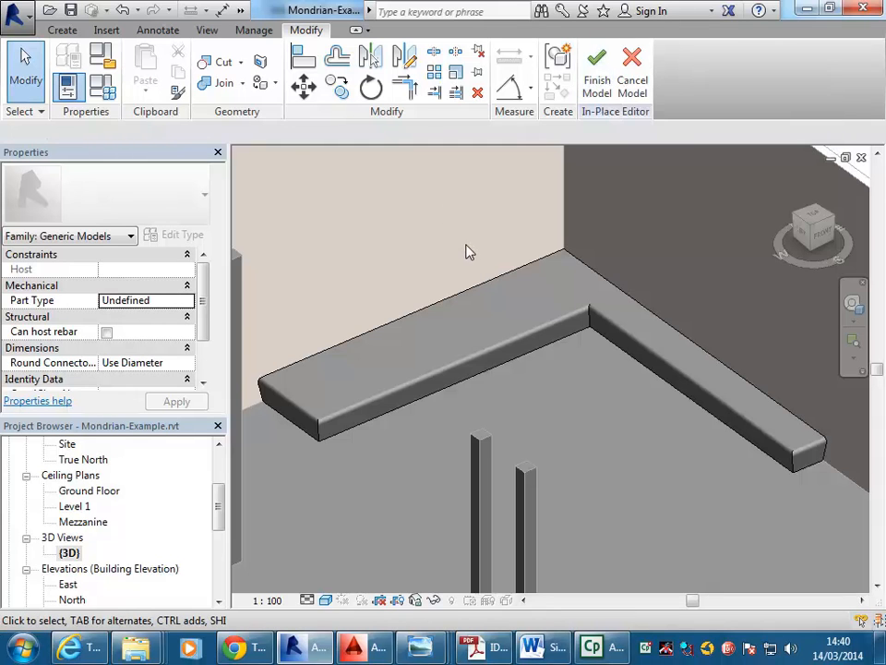
Select the extrusion and the sweep together to check their shared Material property, and finish the in-place model
click(334, 356)
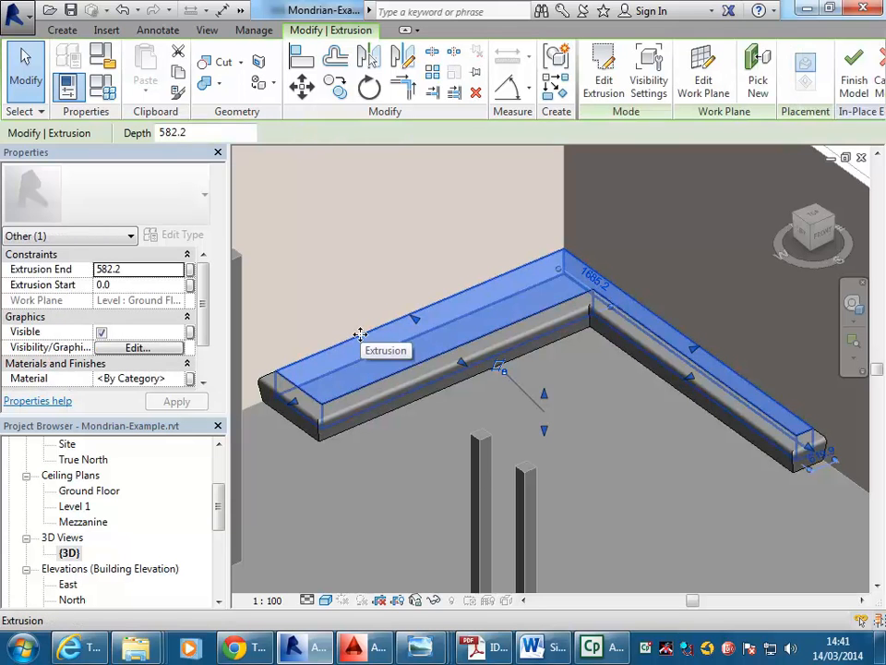
middle_drag(352, 347, 474, 271)
scroll(412, 257, up, 4)
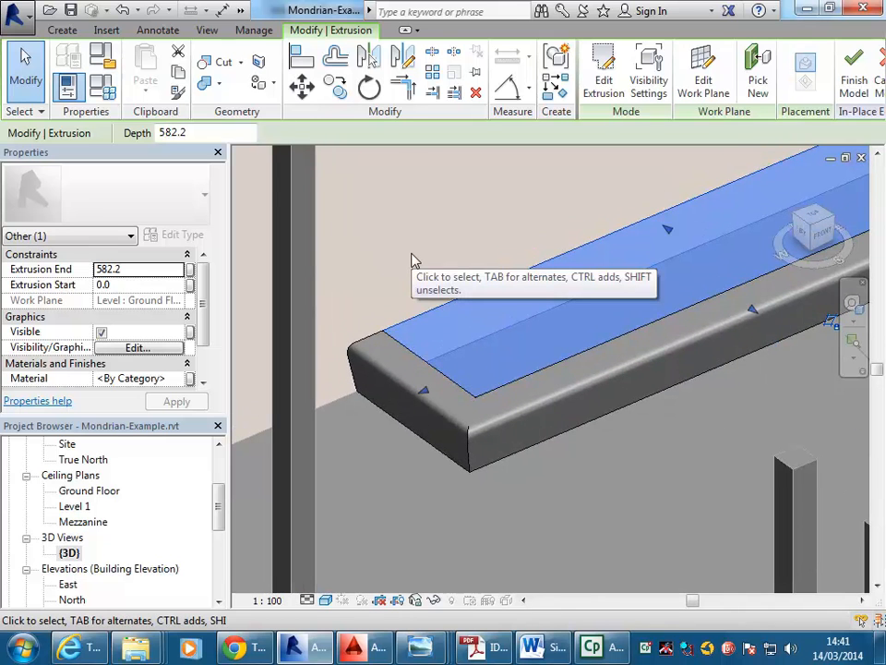
ctrl+click(376, 334)
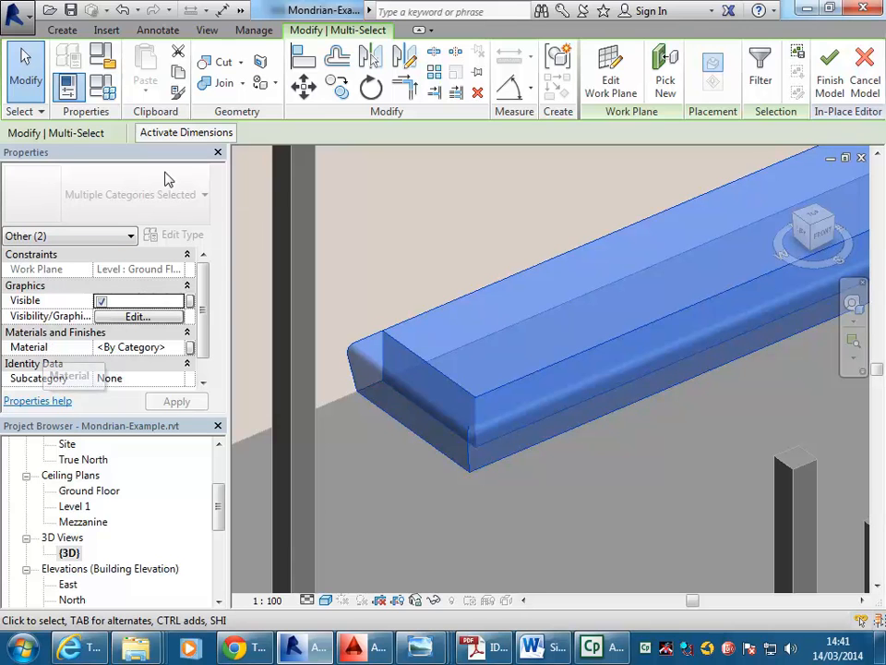
click(187, 400)
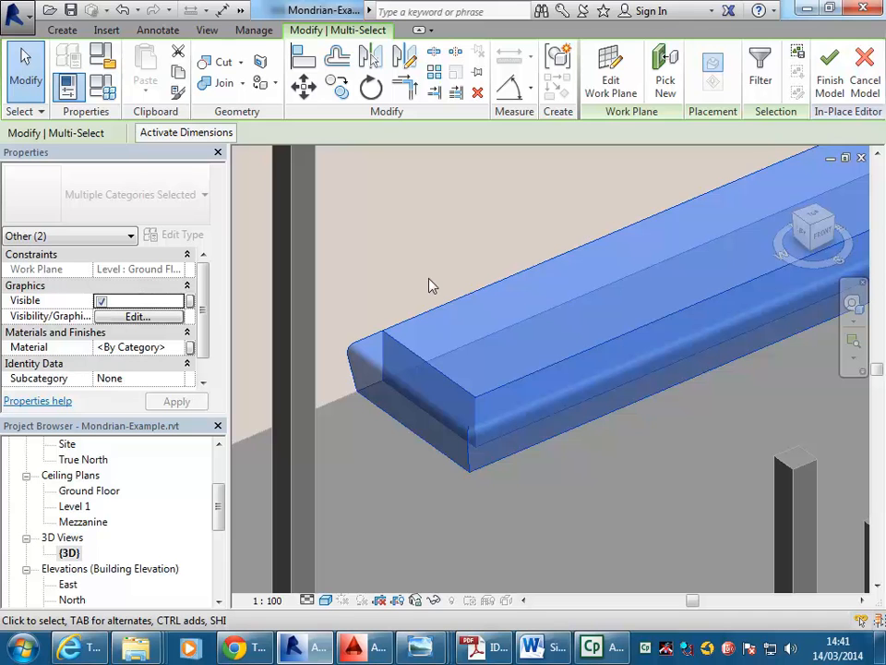
middle_drag(718, 237, 398, 263)
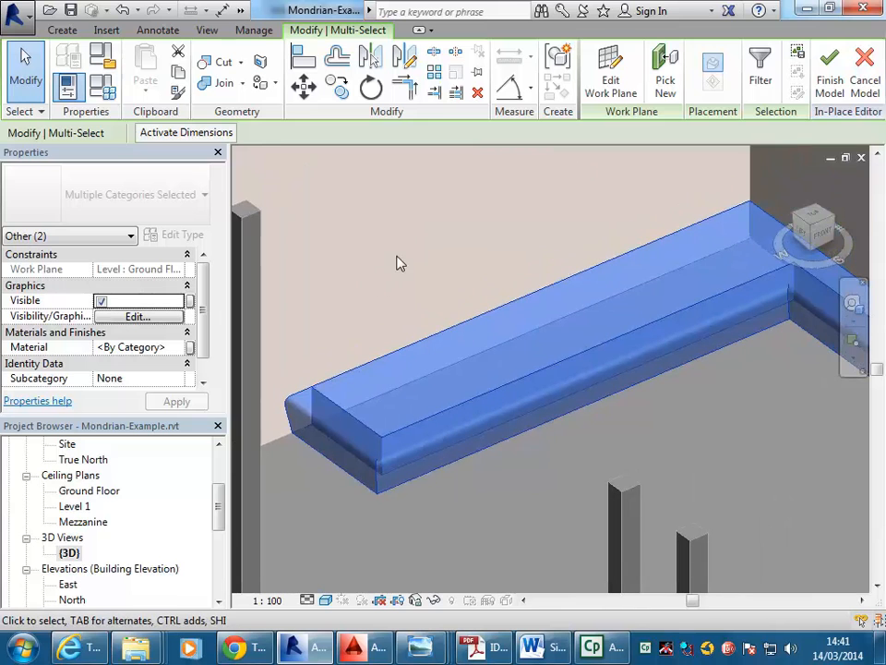
click(828, 67)
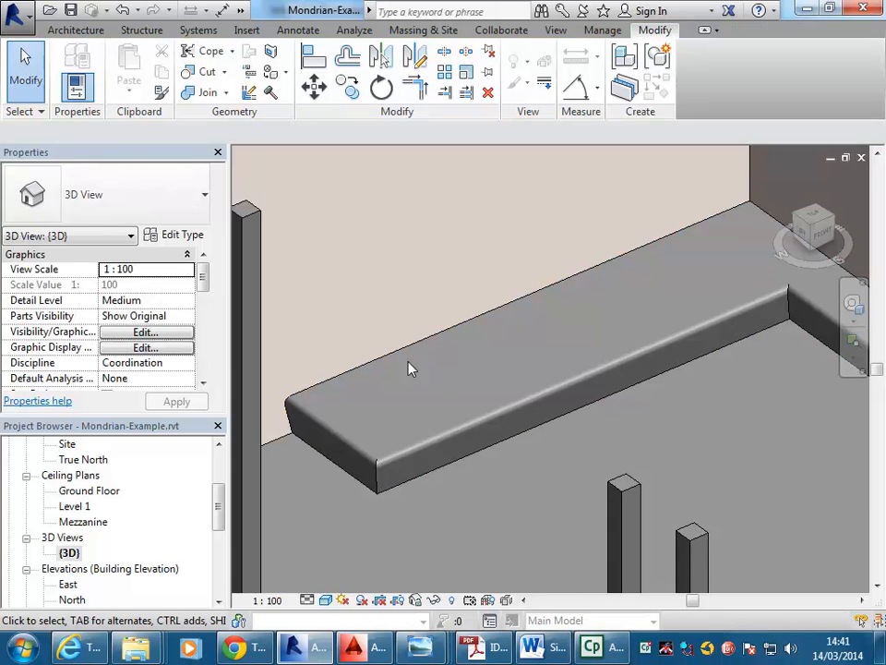
Select the finished Benches model and look through its instance properties for a material setting
click(395, 358)
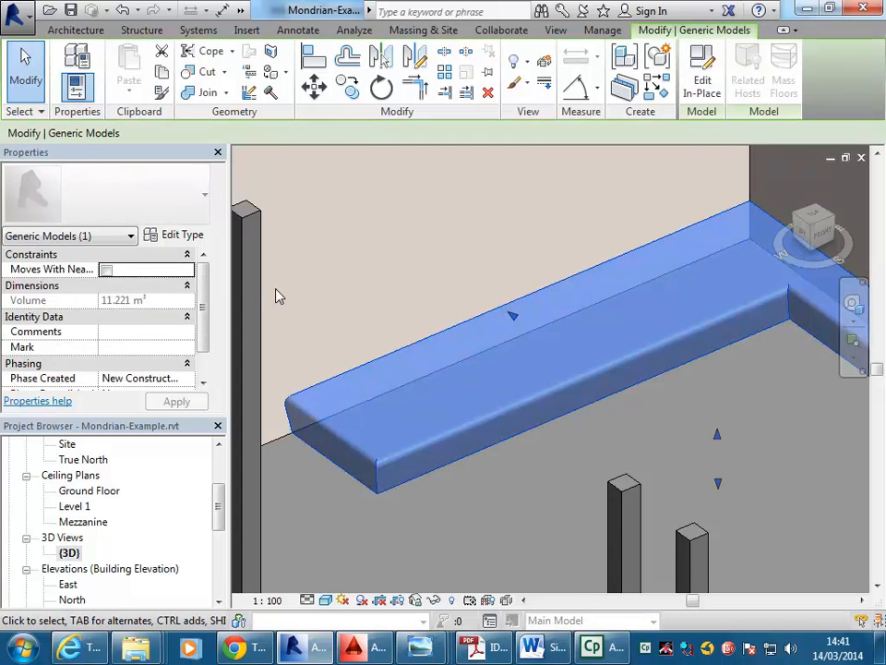
drag(208, 301, 196, 413)
scroll(197, 412, up, 2)
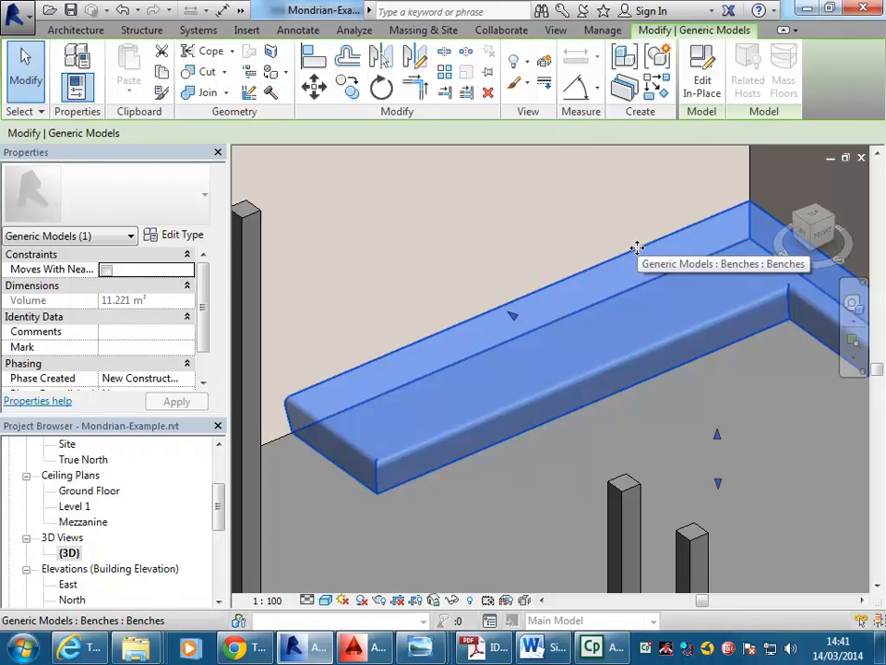
Reopen the Benches model for in-place editing, select its extrusion and sweep together, and open the material choices for their Material property
click(703, 83)
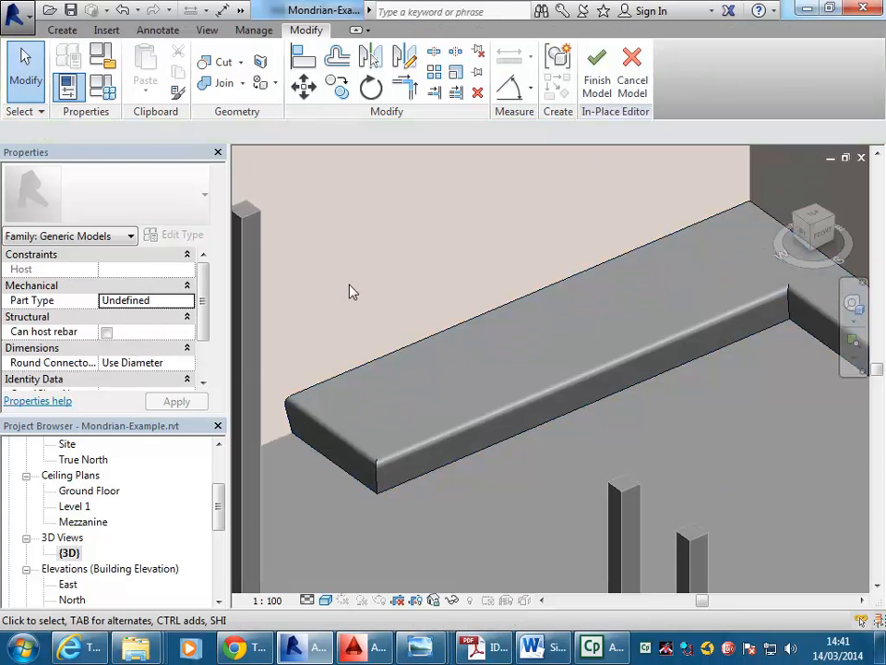
middle_drag(411, 304, 510, 245)
scroll(534, 306, up, 2)
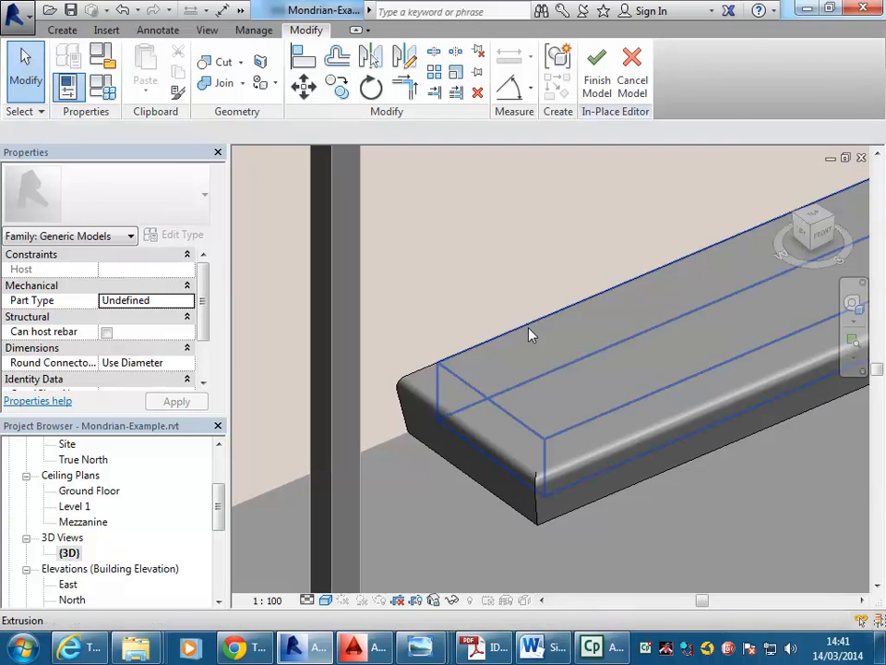
click(531, 334)
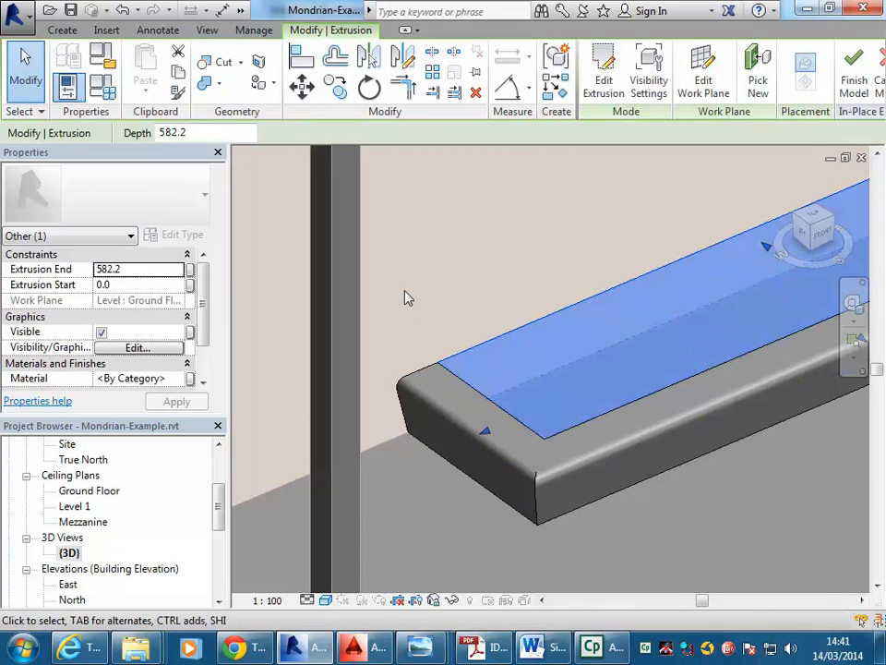
ctrl+click(429, 370)
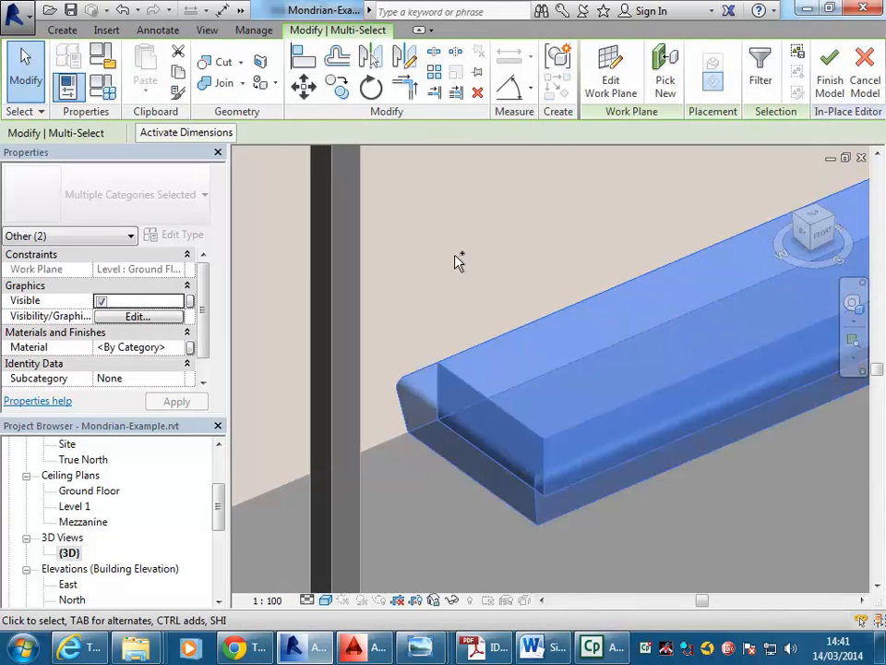
click(137, 348)
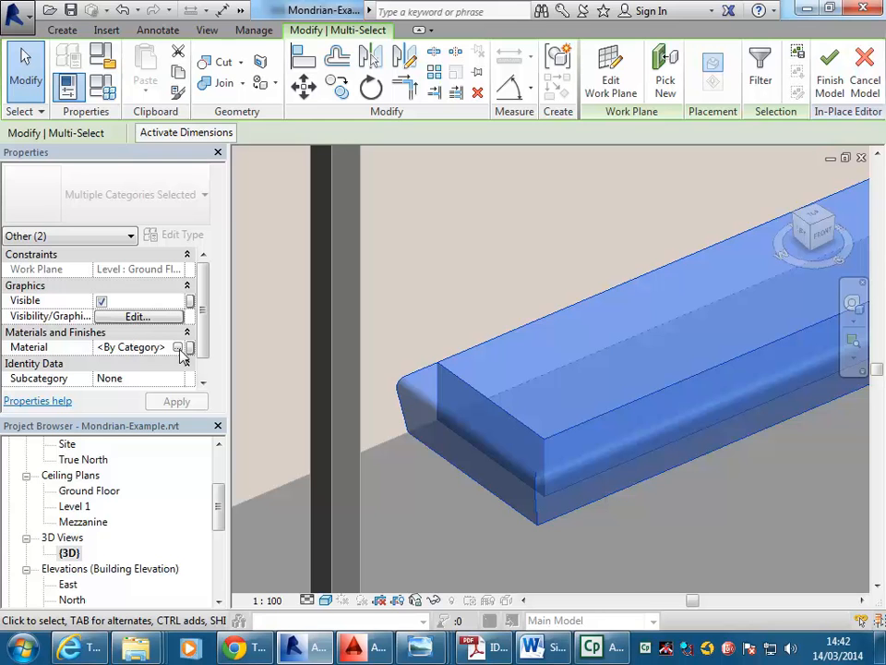
click(176, 348)
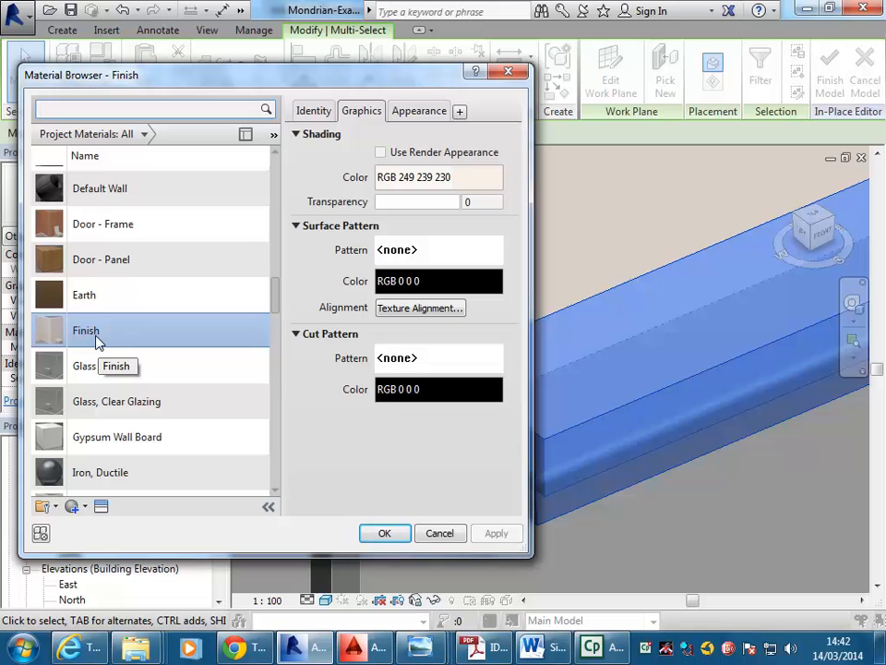
Duplicate the Finish material and name the copy Bench Material
scroll(99, 342, up, 1)
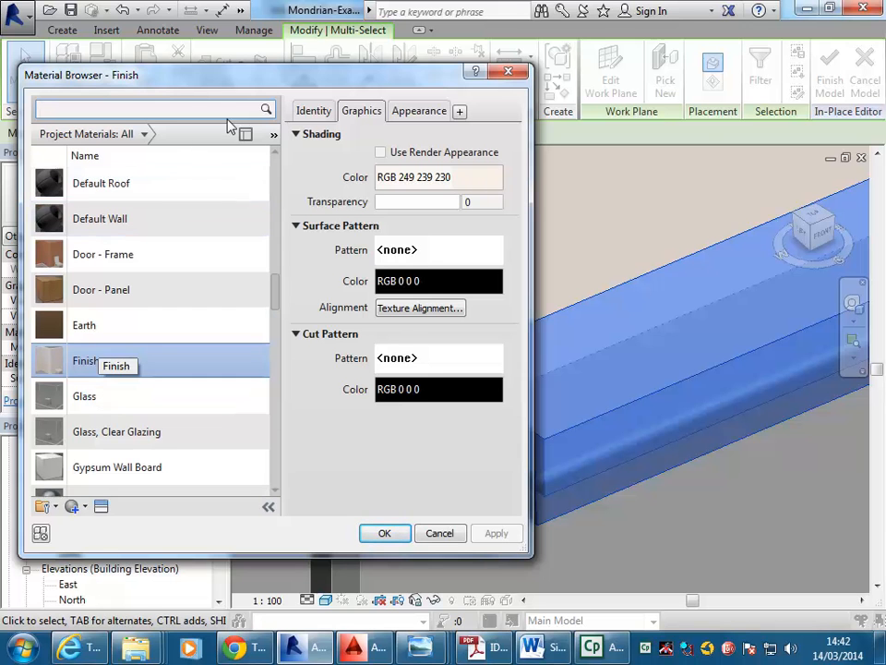
drag(268, 76, 429, 55)
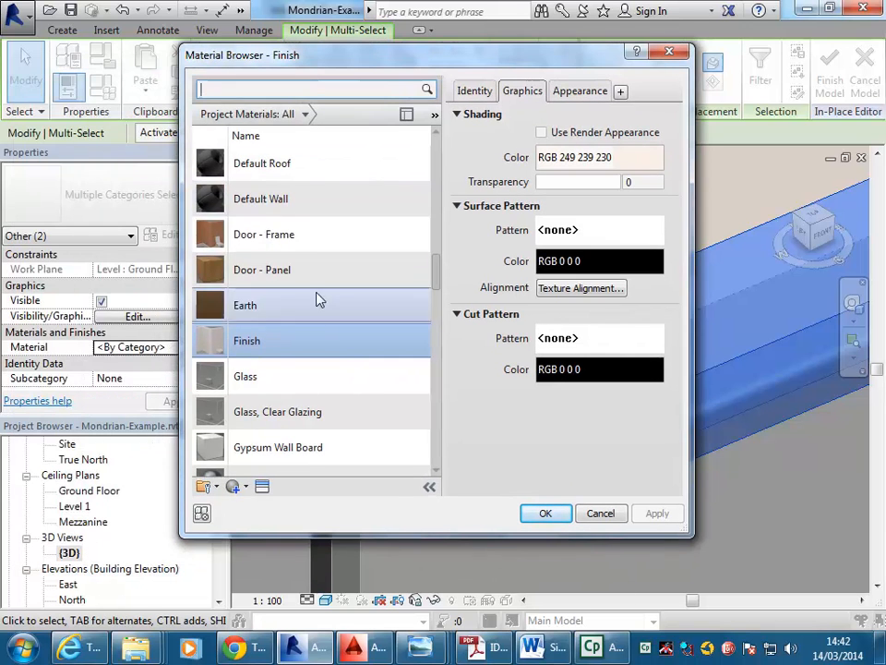
right_click(245, 345)
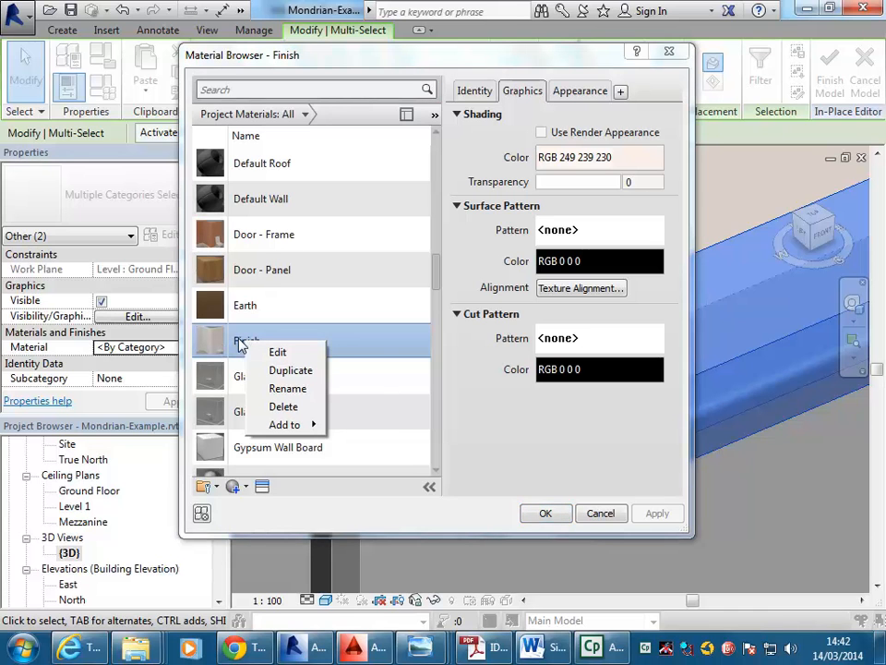
key(Escape)
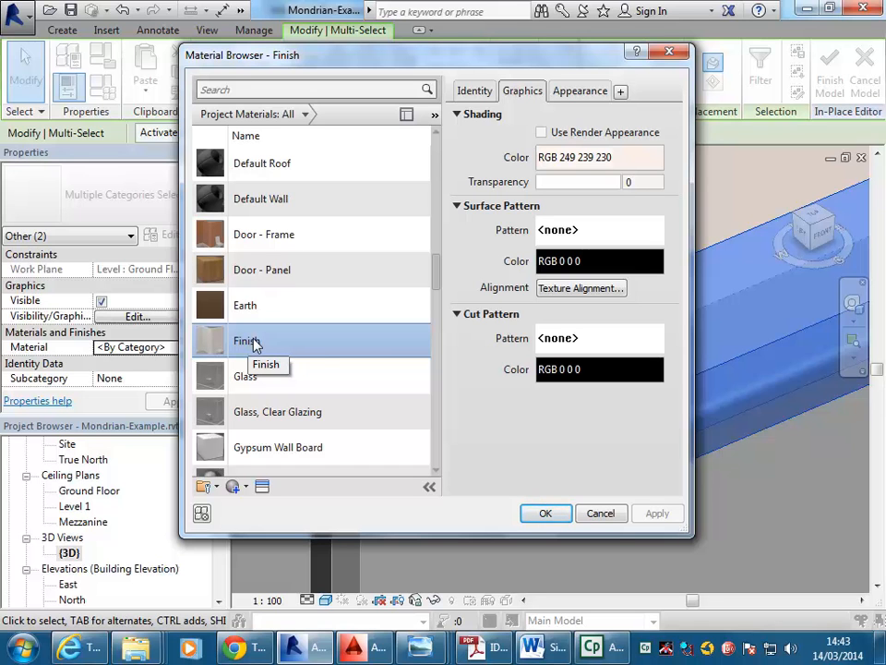
right_click(247, 344)
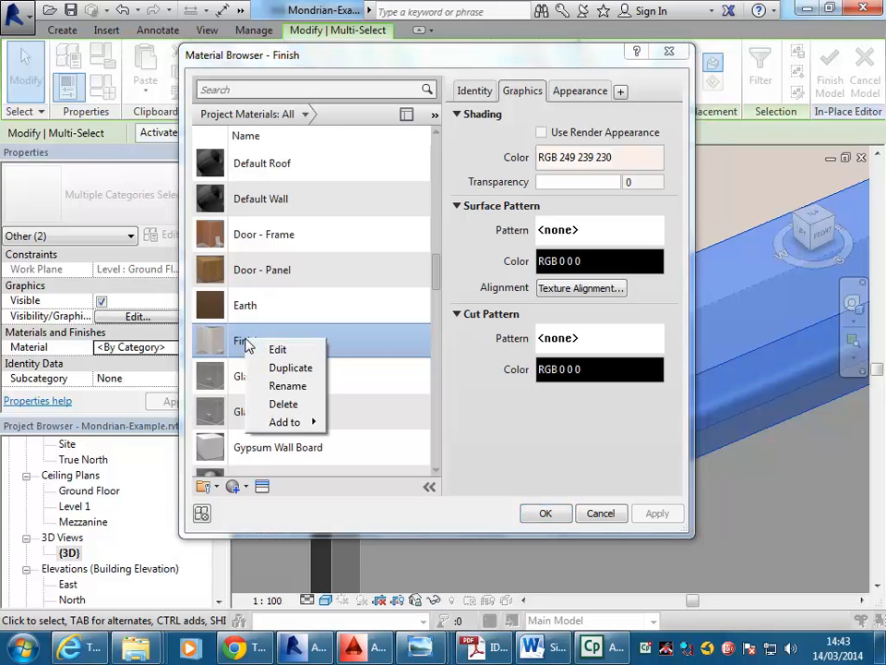
click(294, 368)
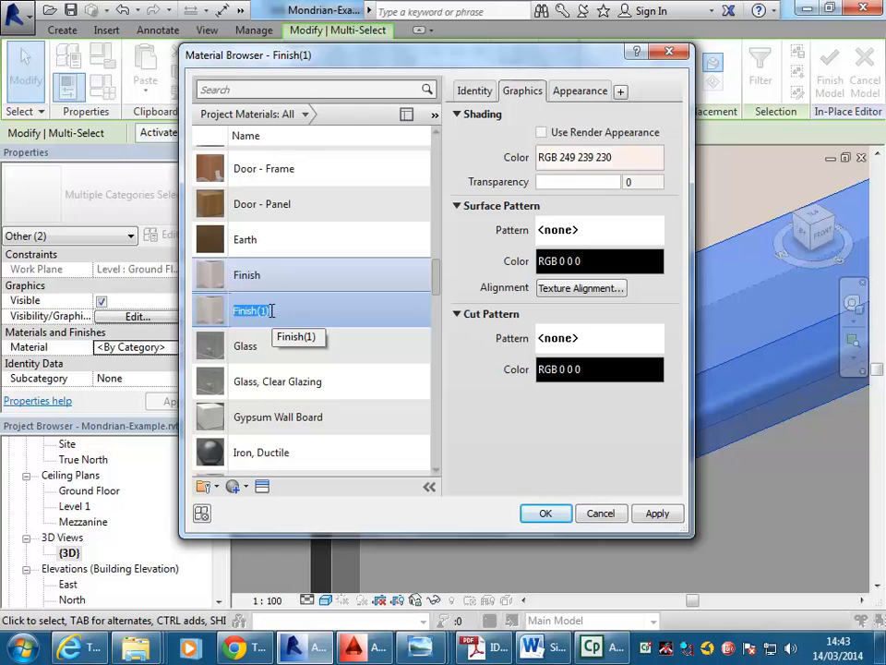
text(Benc)
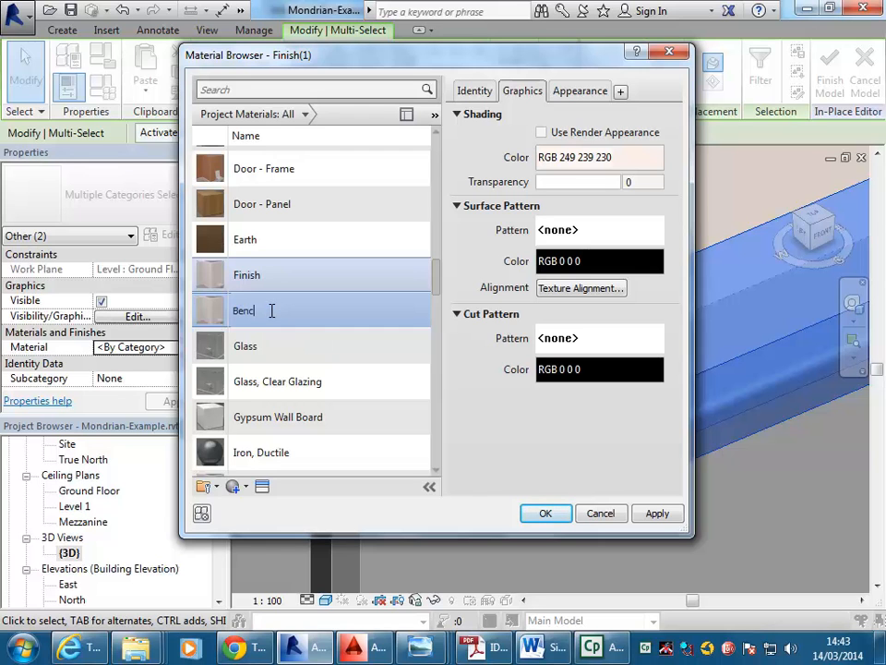
text(h Material)
key(Return)
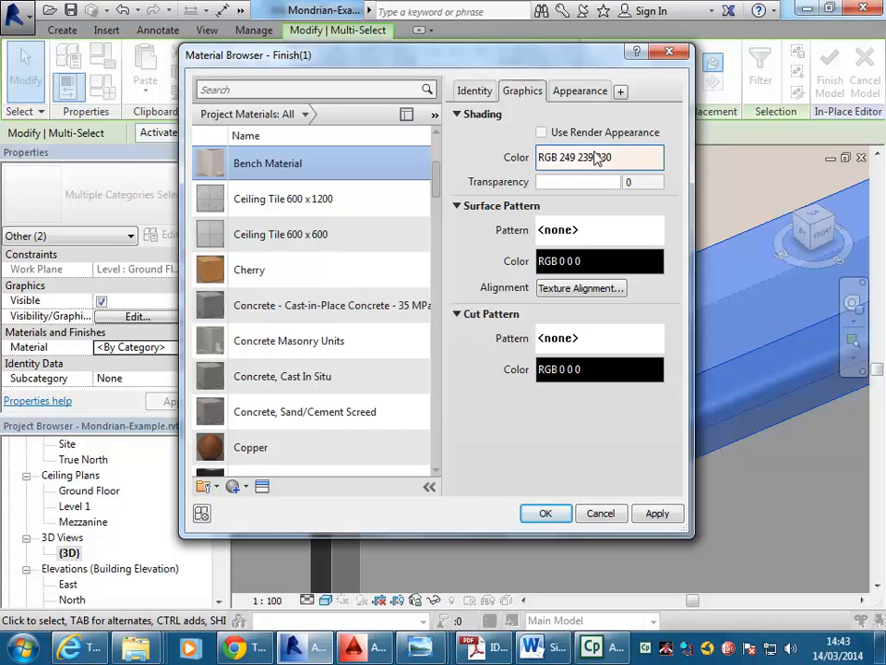
Set Bench Material's shading color to RGB 85 85 255 and assign the material to the selected extrusion and sweep
click(580, 91)
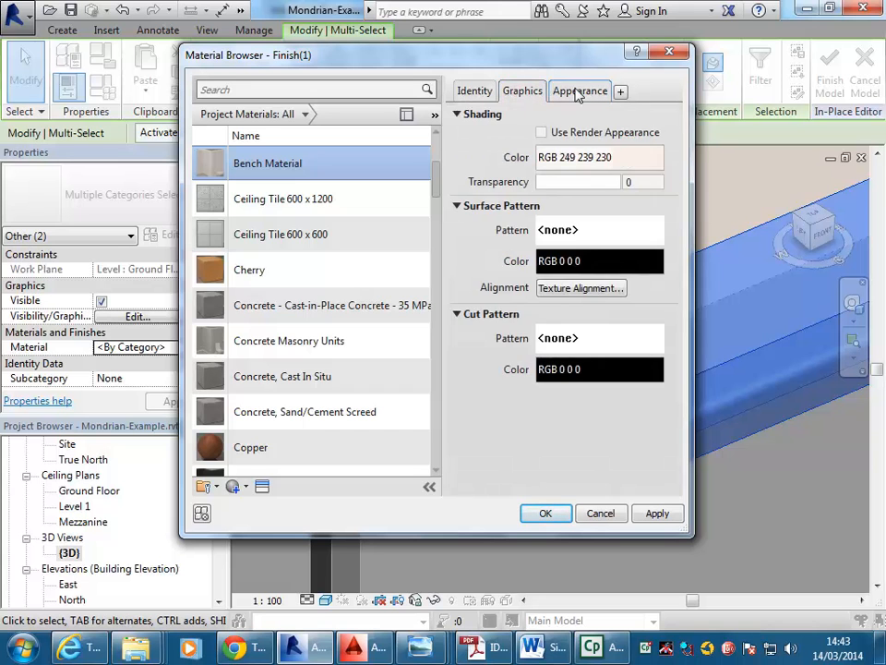
click(577, 92)
click(514, 94)
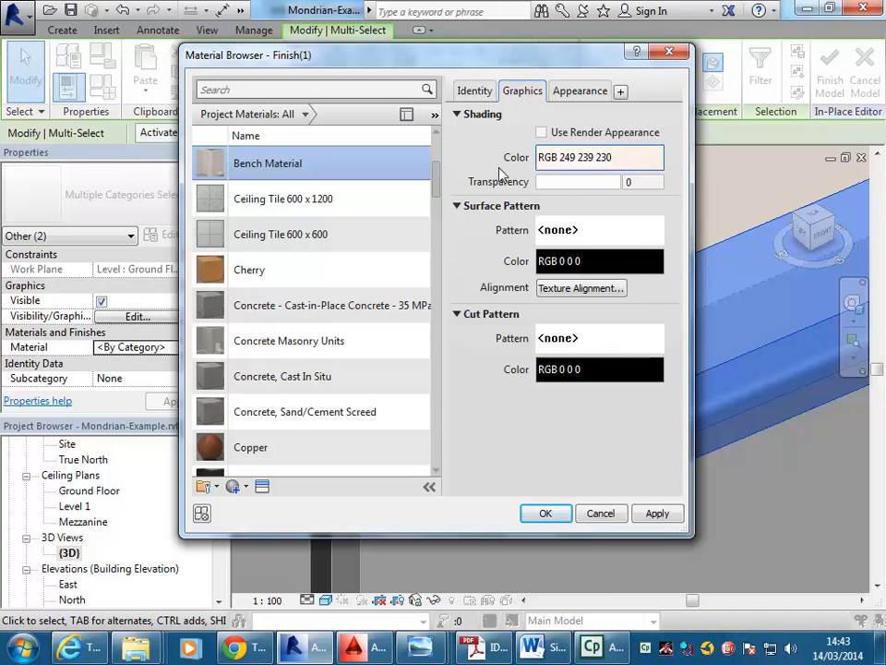
click(633, 165)
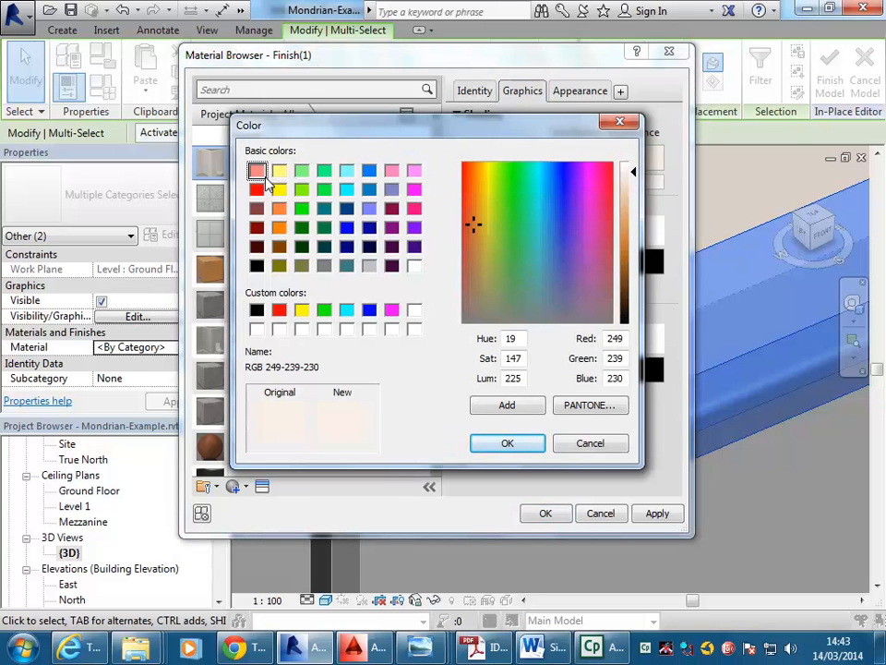
click(369, 208)
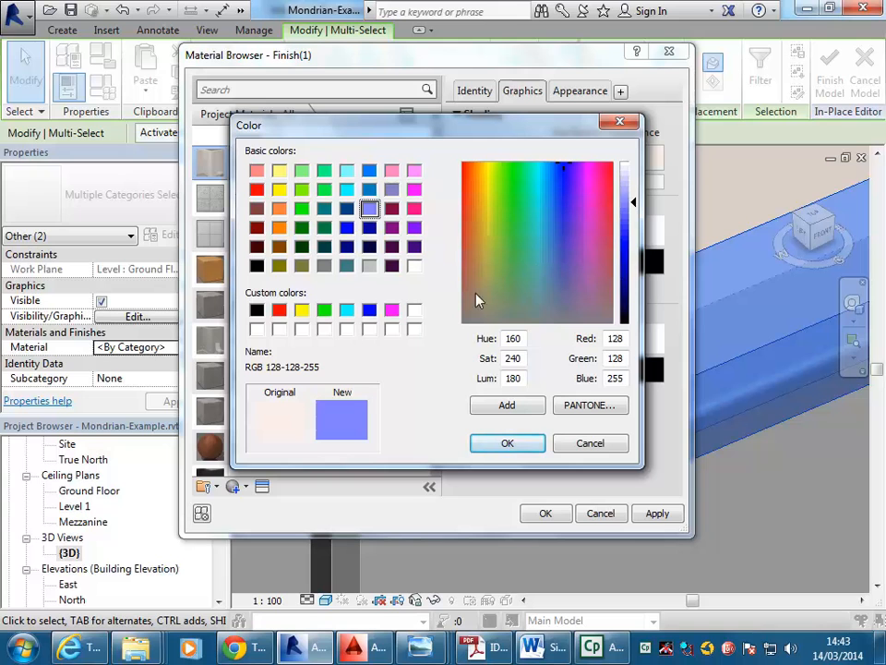
drag(637, 198, 635, 220)
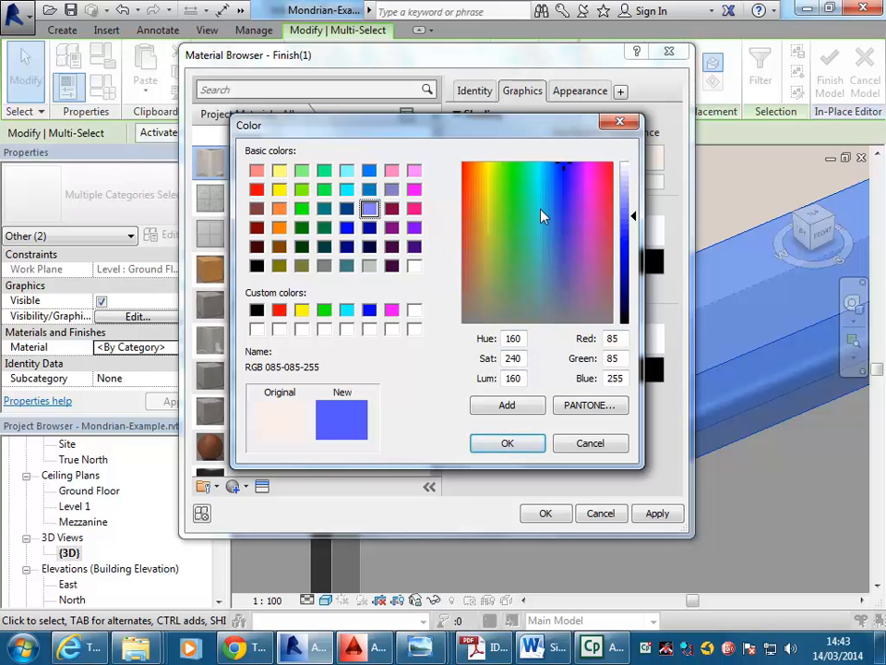
click(505, 443)
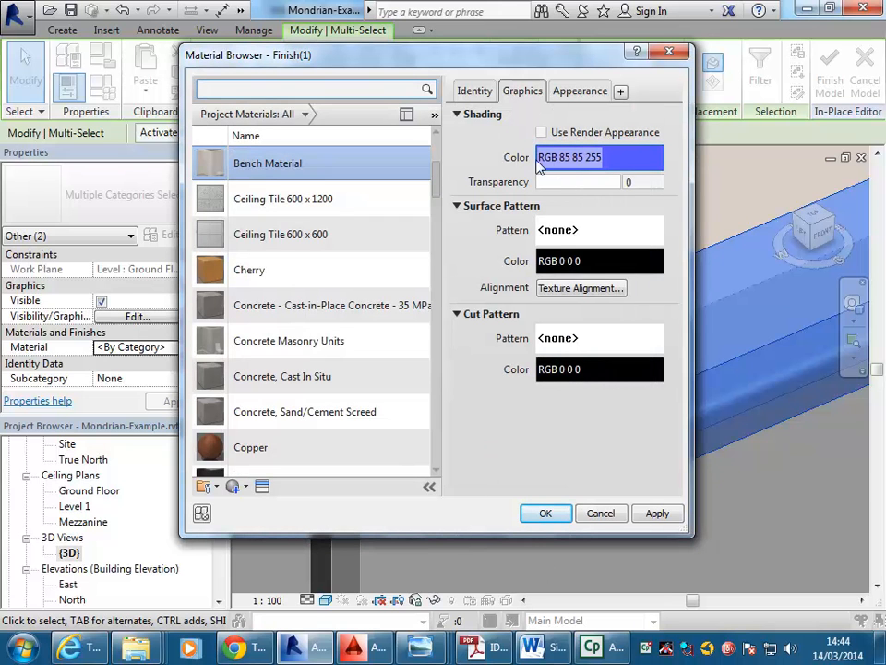
click(646, 163)
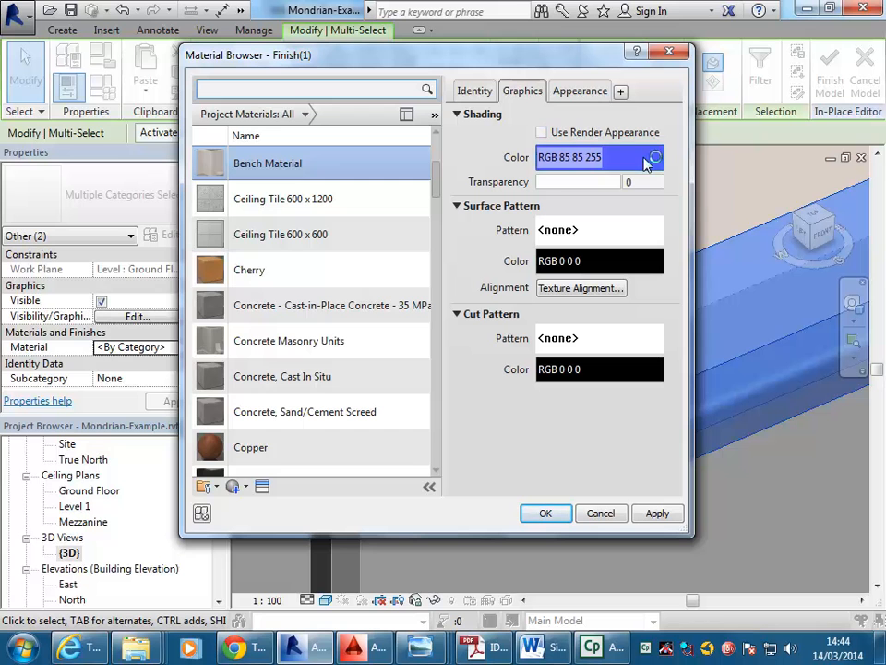
click(543, 513)
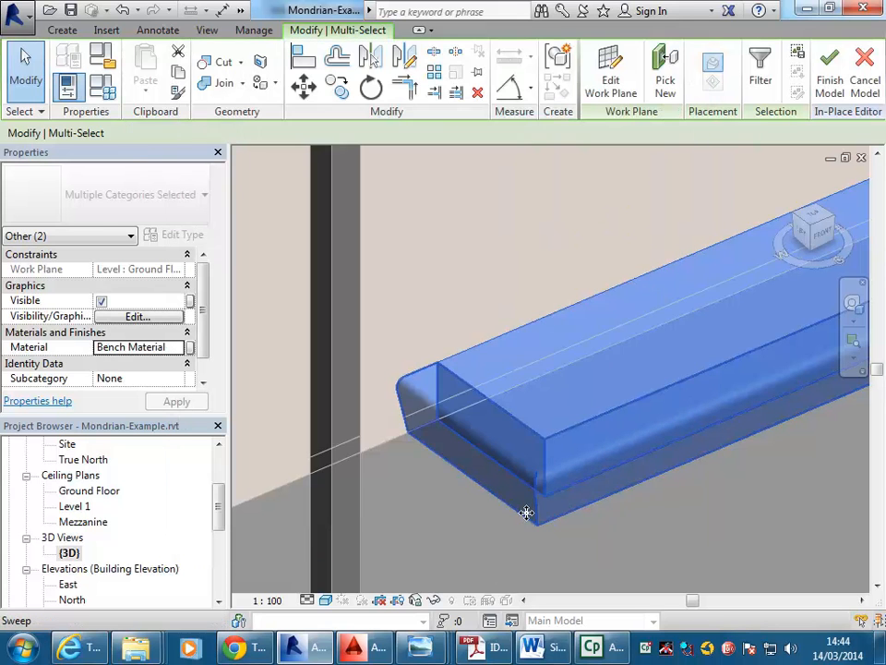
Clear the selection, check the recolored benches in the 3D view, and finish the in-place model
click(718, 517)
scroll(715, 510, down, 3)
middle_drag(733, 510, 452, 439)
scroll(458, 450, down, 2)
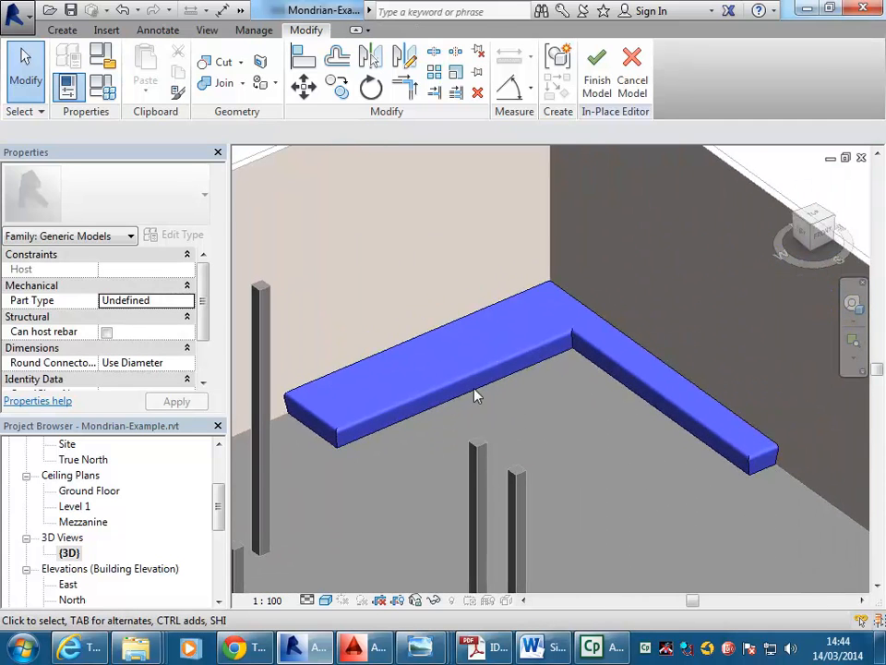
click(595, 59)
Select the Columns generic model standing in the middle of the room and open it for in-place editing
scroll(583, 469, down, 3)
middle_drag(585, 467, 519, 481)
shift+middle_drag(498, 435, 568, 506)
scroll(506, 483, up, 1)
scroll(506, 483, up, 1)
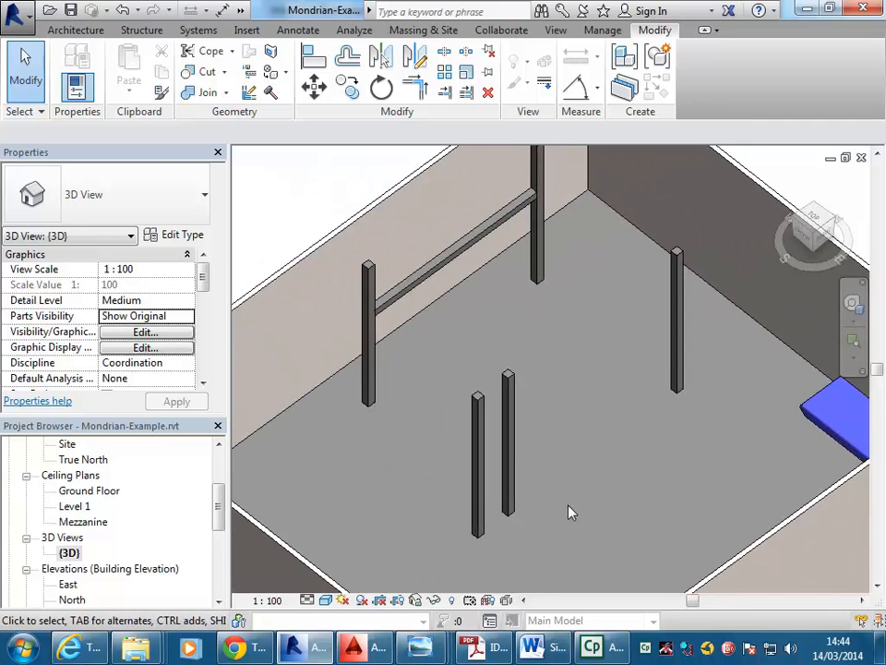
click(508, 462)
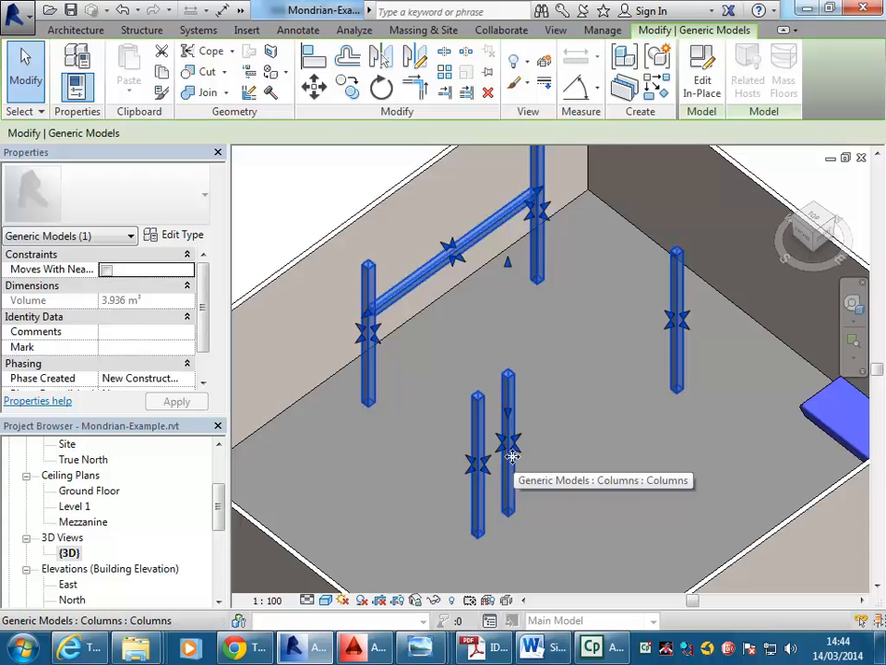
click(699, 90)
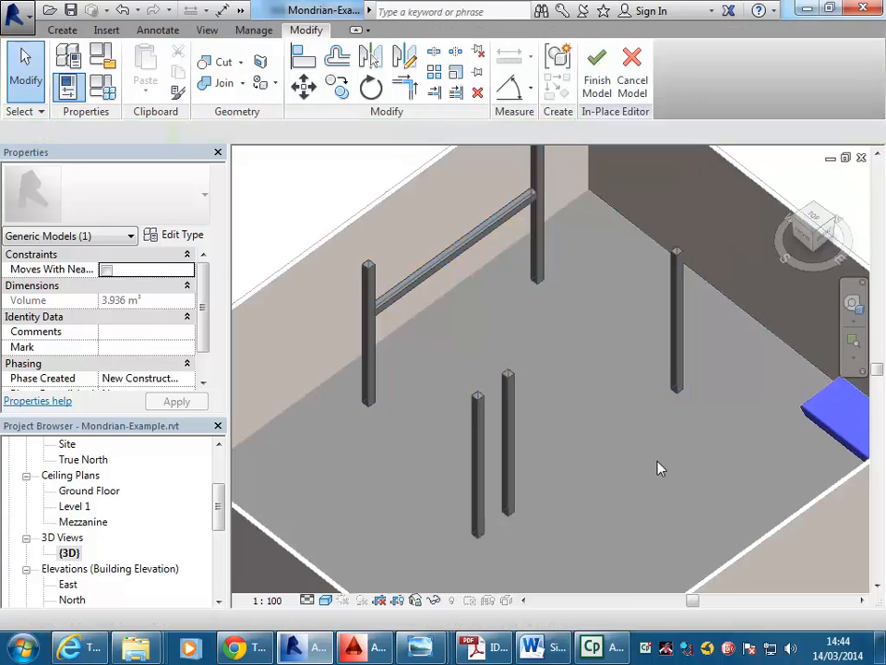
shift+middle_drag(659, 469, 572, 471)
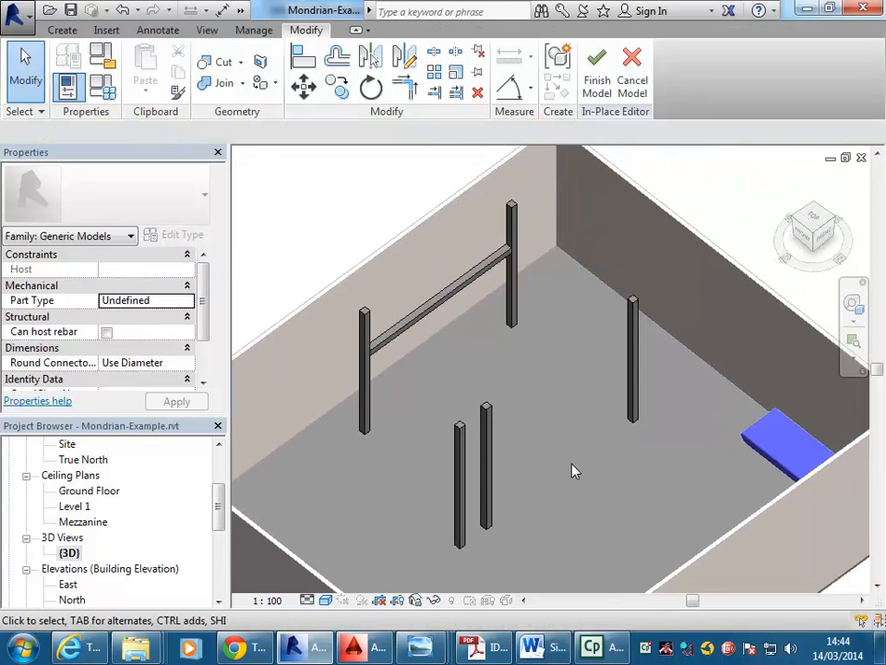
Select the vertical column extrusion and open the material choices for its Material property
click(522, 317)
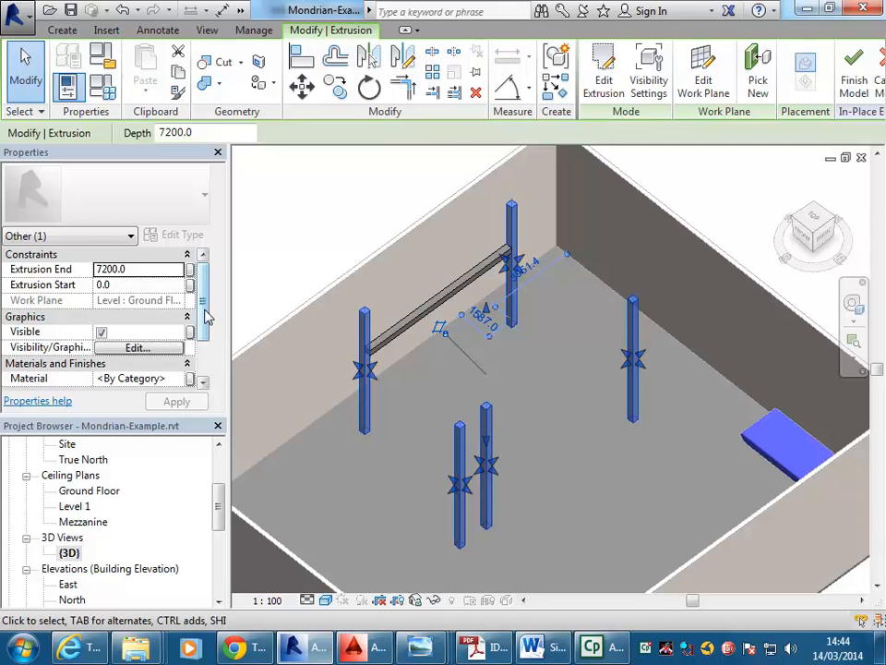
drag(205, 313, 204, 352)
scroll(77, 317, up, 2)
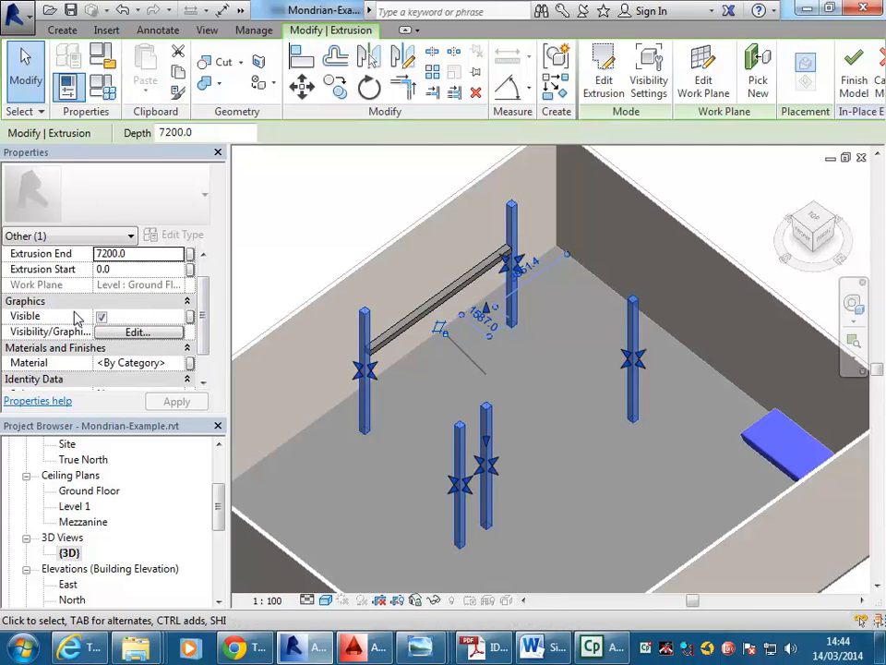
click(143, 362)
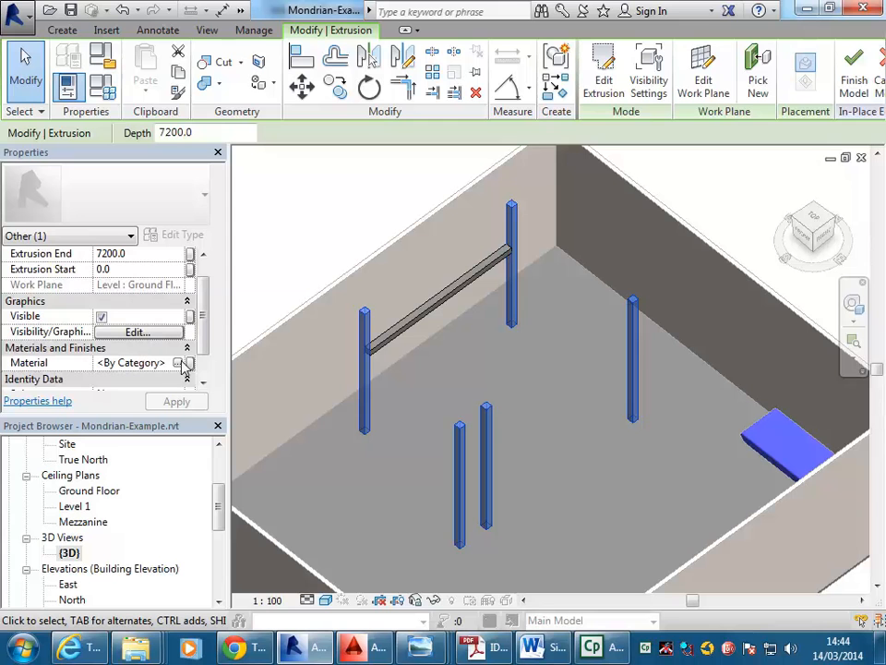
click(180, 363)
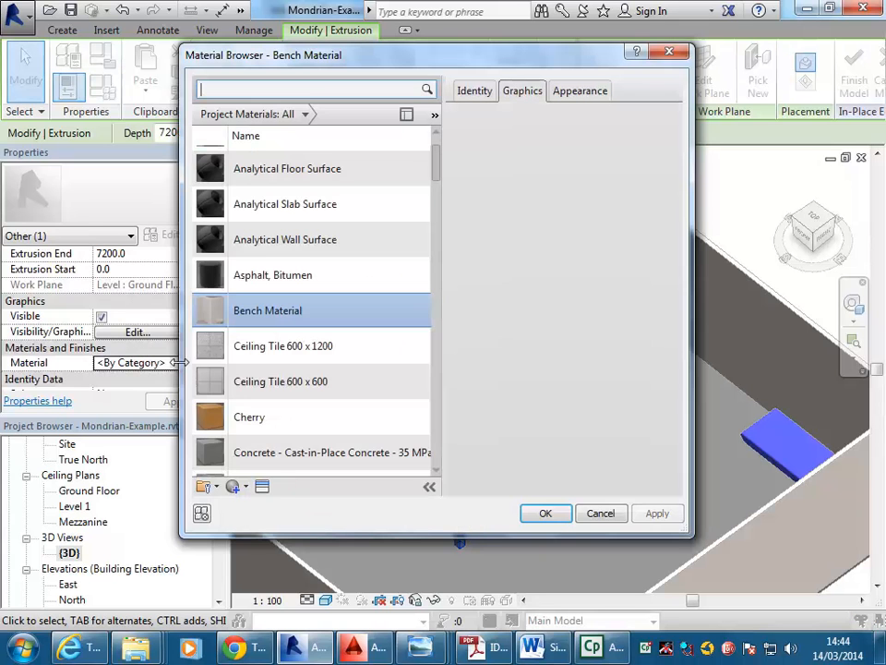
Duplicate the Finish material and name the copy Column Material
mouse_move(438, 168)
mouse_down()
mouse_move(437, 214)
mouse_move(438, 166)
mouse_up()
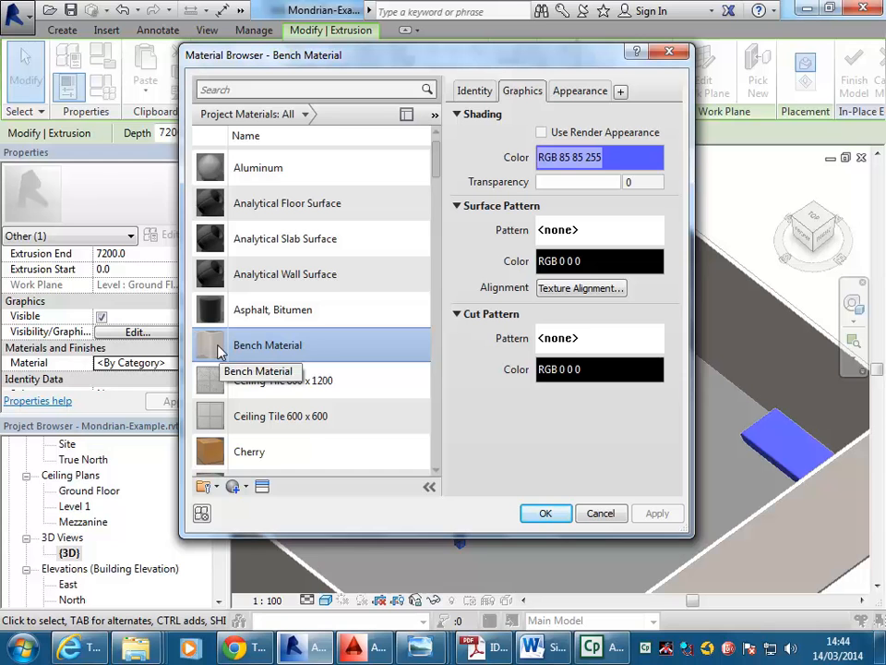
drag(440, 168, 440, 274)
click(254, 299)
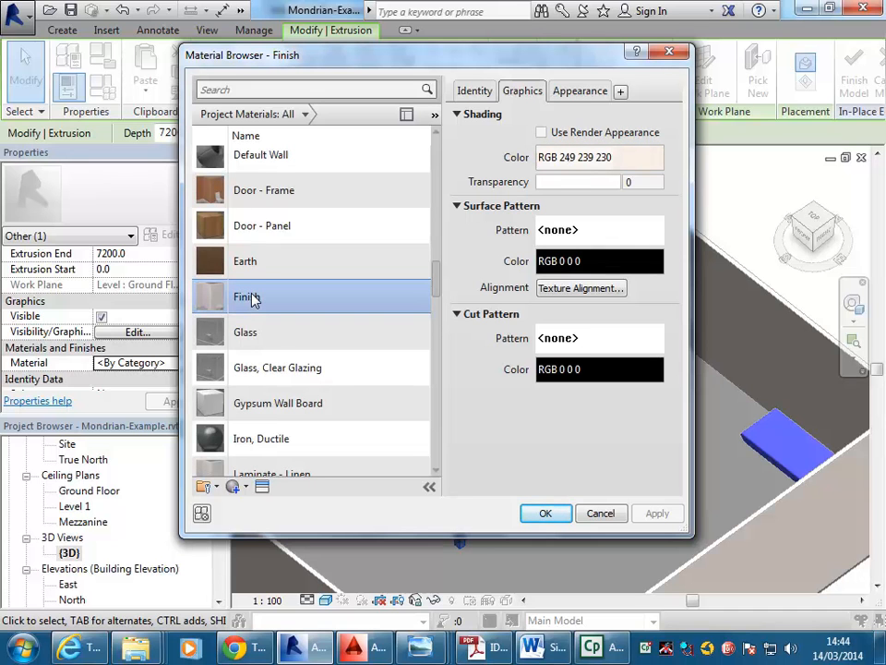
right_click(255, 300)
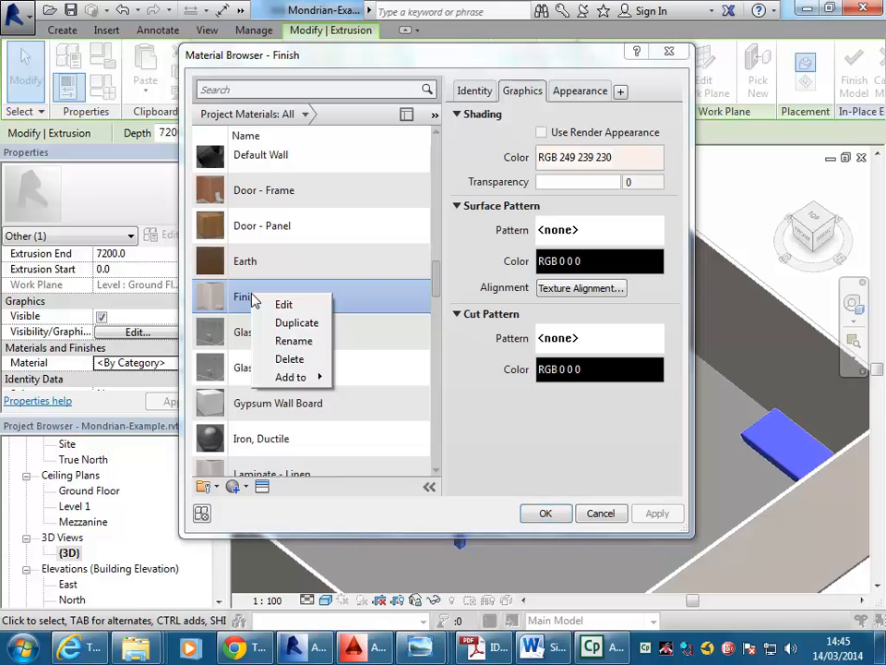
click(304, 324)
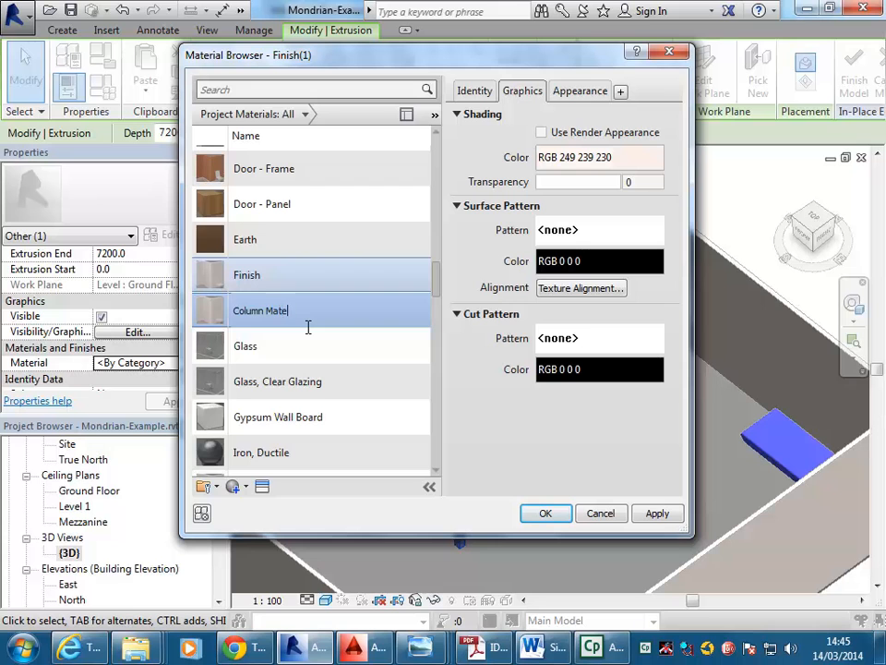
text(Column Material)
key(Return)
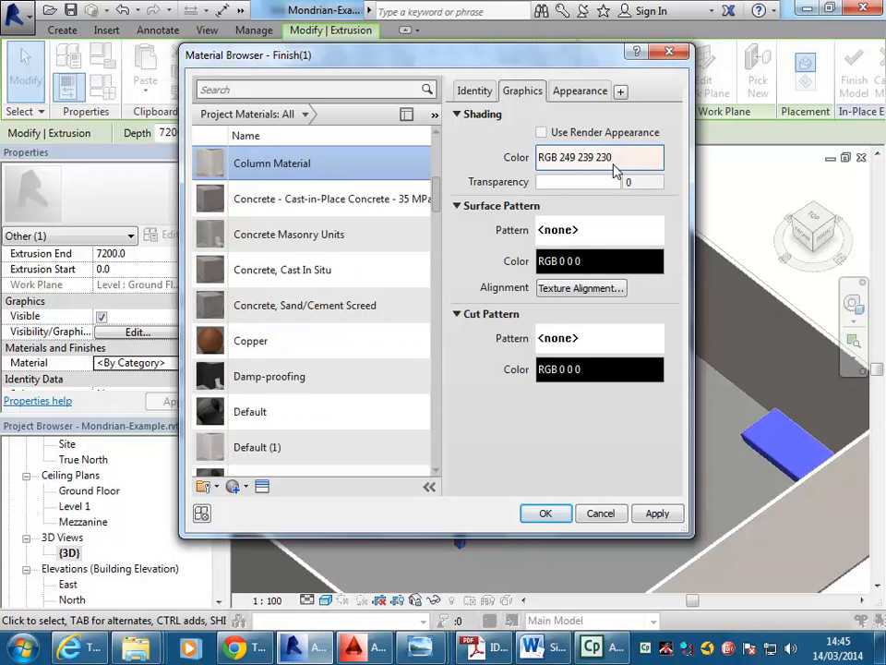
Set Column Material's shading color to RGB 116 54 54 and assign the material to the selected column extrusion
click(643, 166)
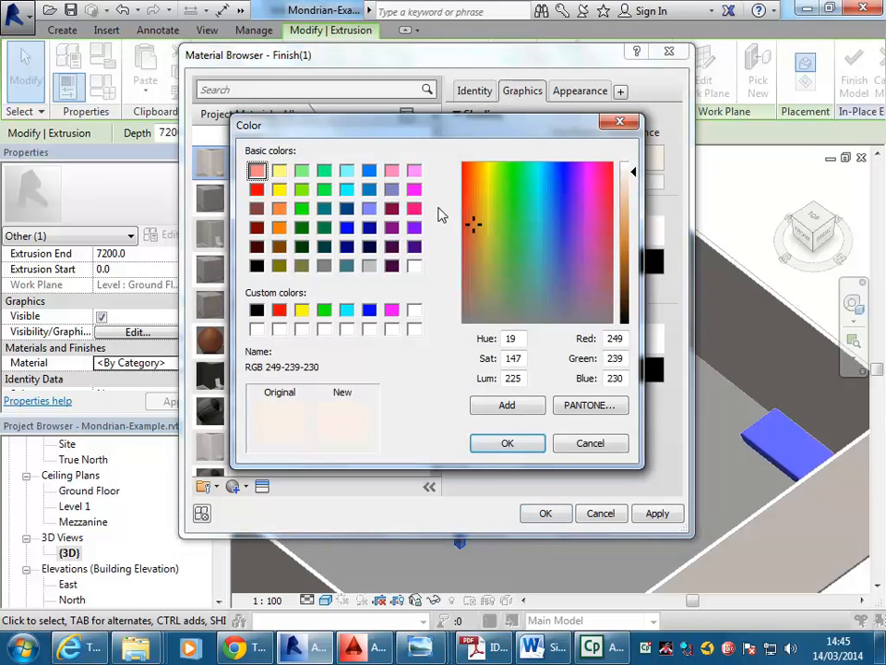
drag(474, 230, 467, 277)
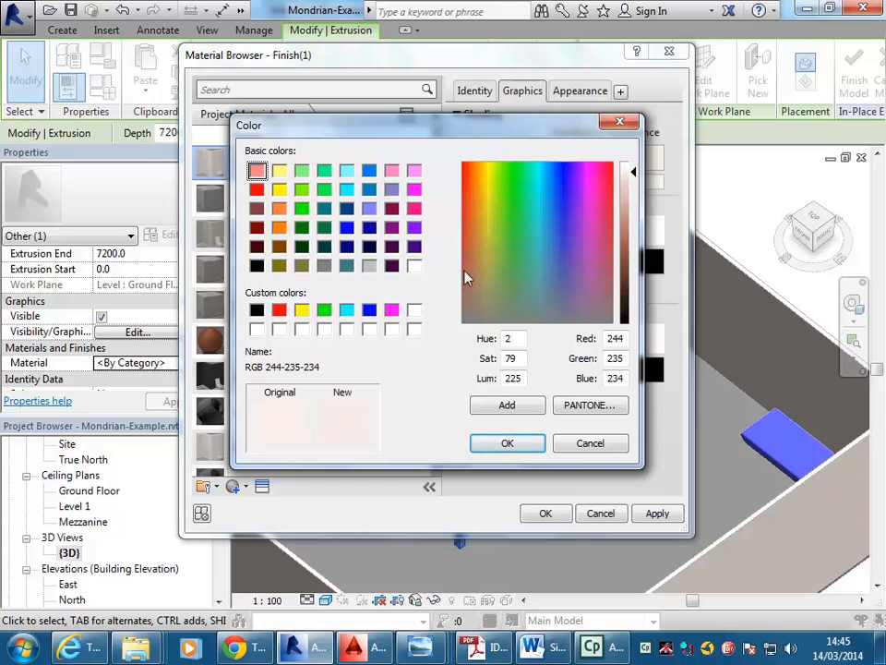
drag(637, 176, 633, 273)
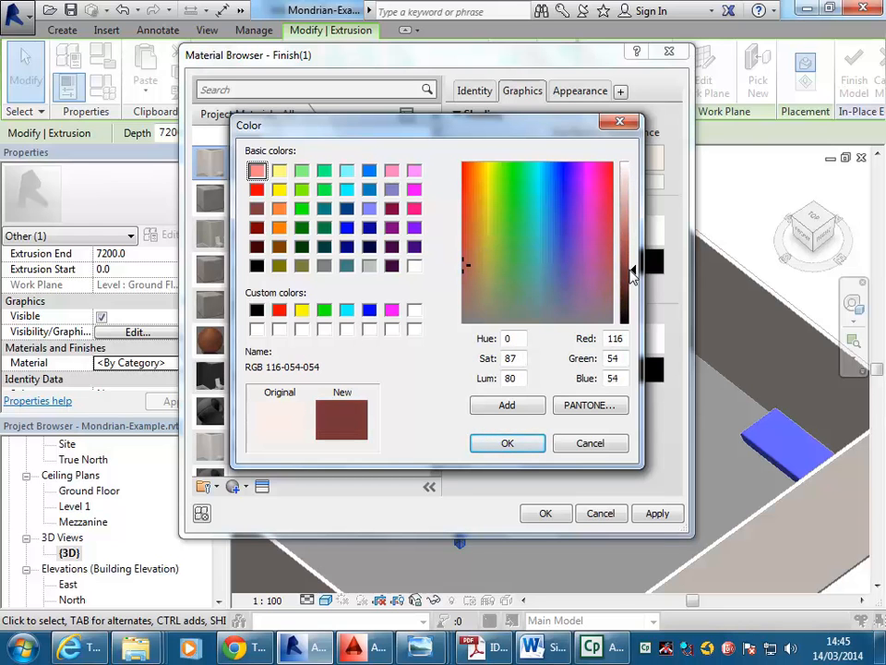
click(509, 447)
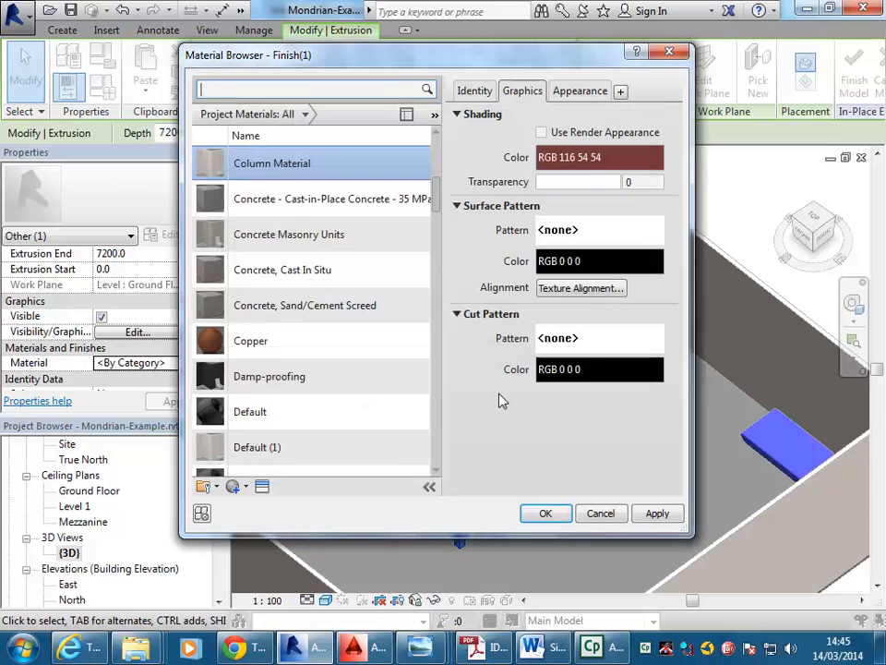
click(550, 521)
Clear the selection, finish the in-place Columns model, and view the whole building in 3D
click(580, 451)
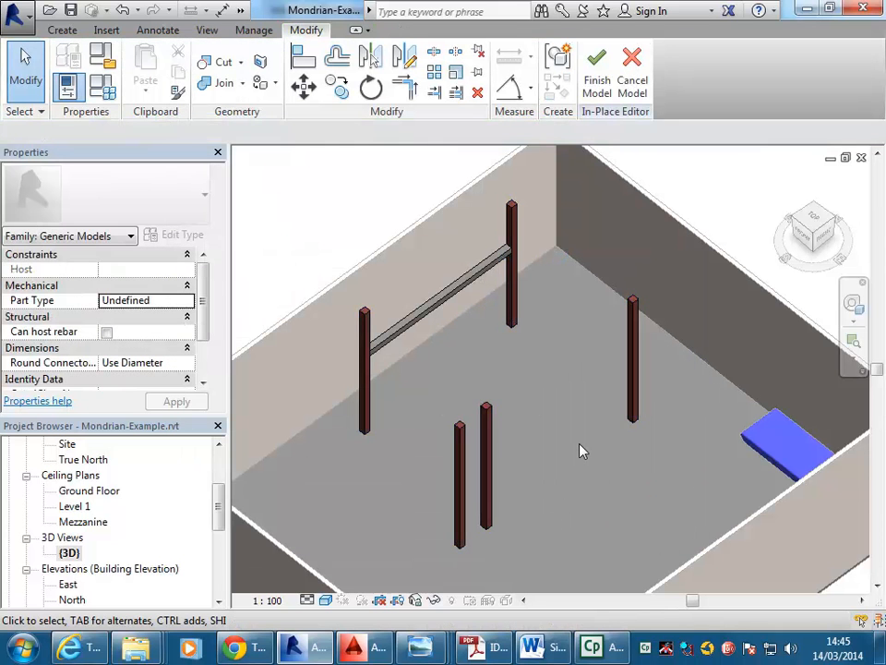
click(598, 85)
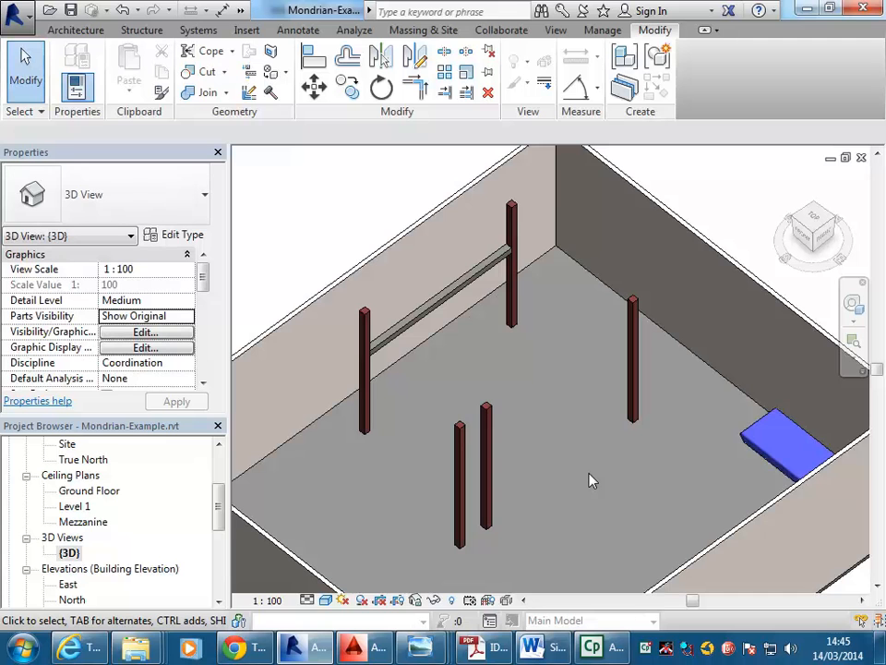
scroll(592, 480, down, 2)
middle_drag(592, 480, 537, 398)
scroll(541, 405, down, 1)
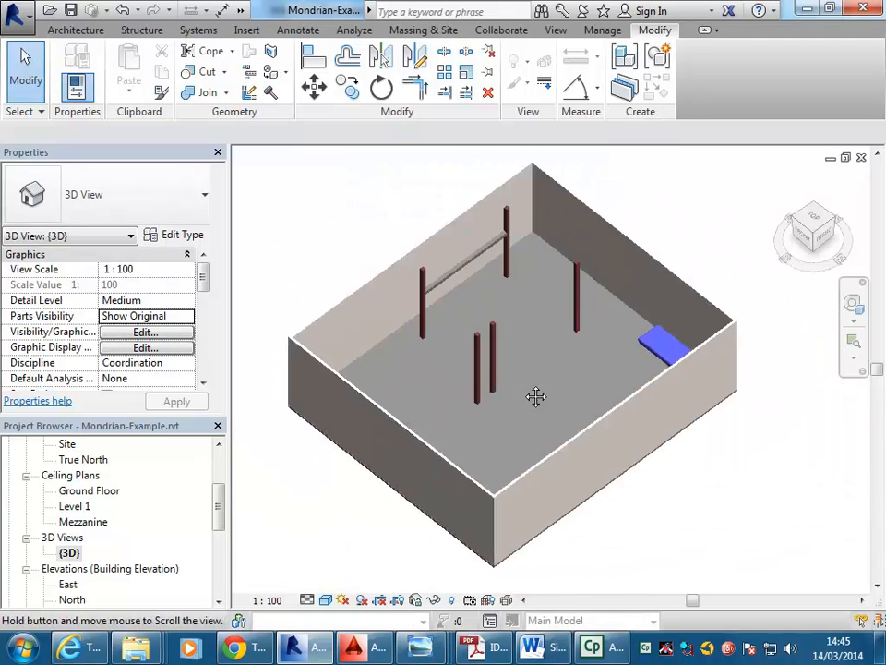
click(812, 232)
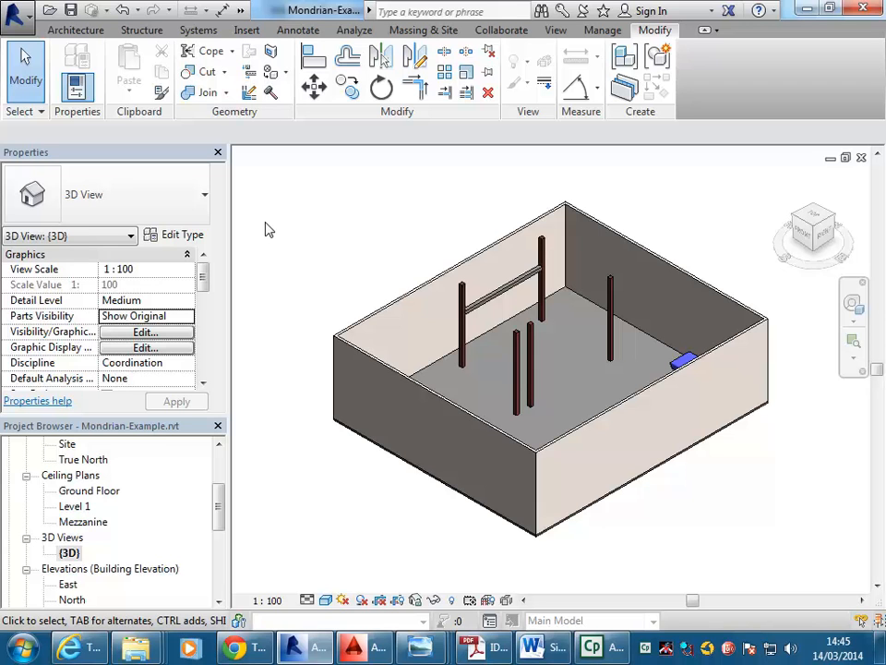
mouse_move(492, 651)
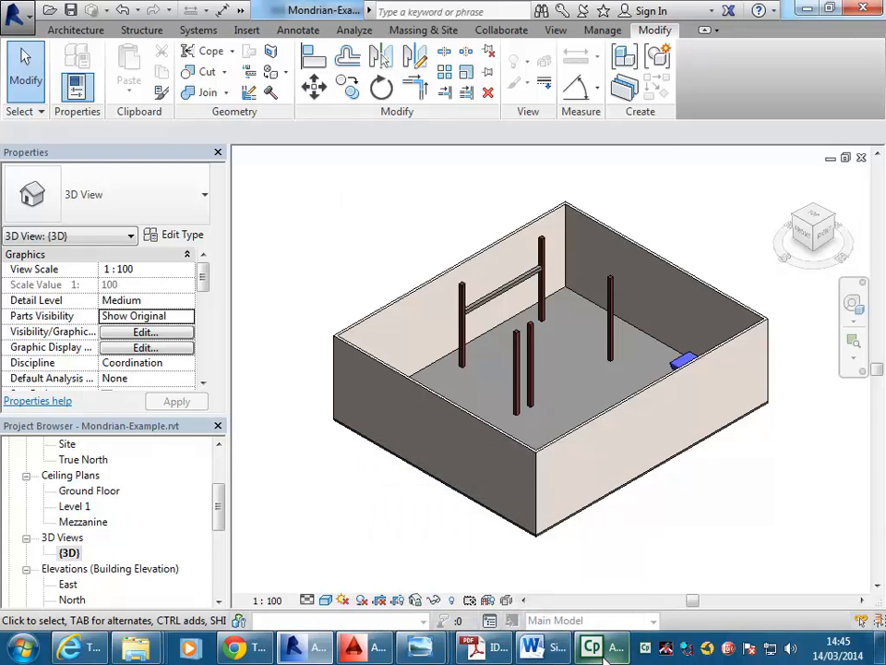
mouse_move(602, 644)
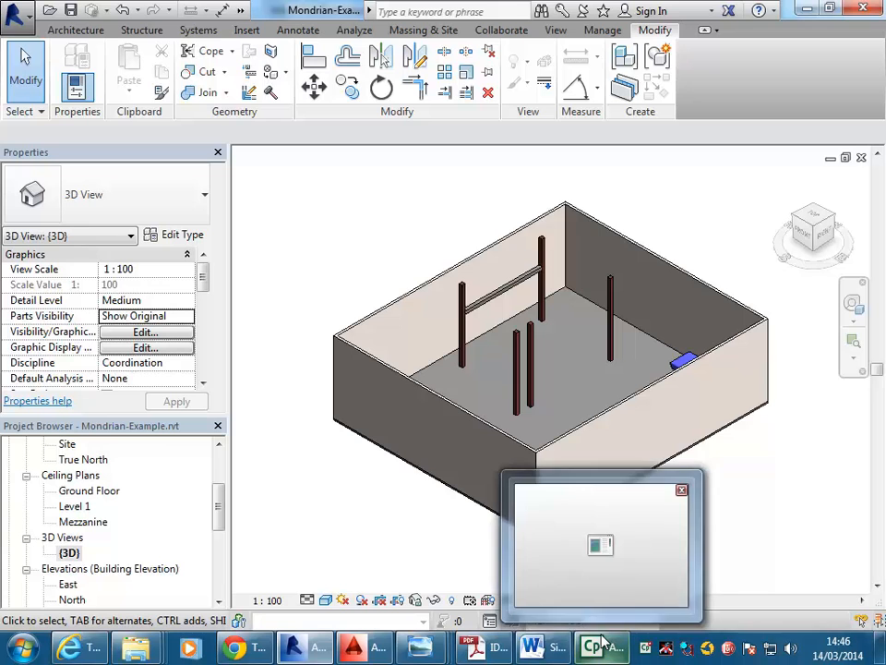
scroll(578, 324, up, 5)
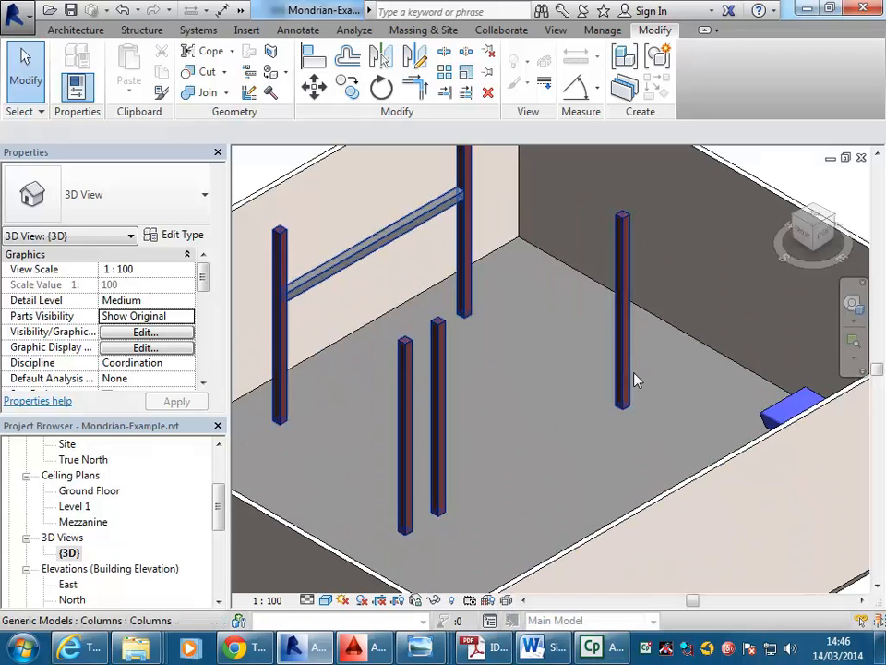
scroll(572, 377, down, 3)
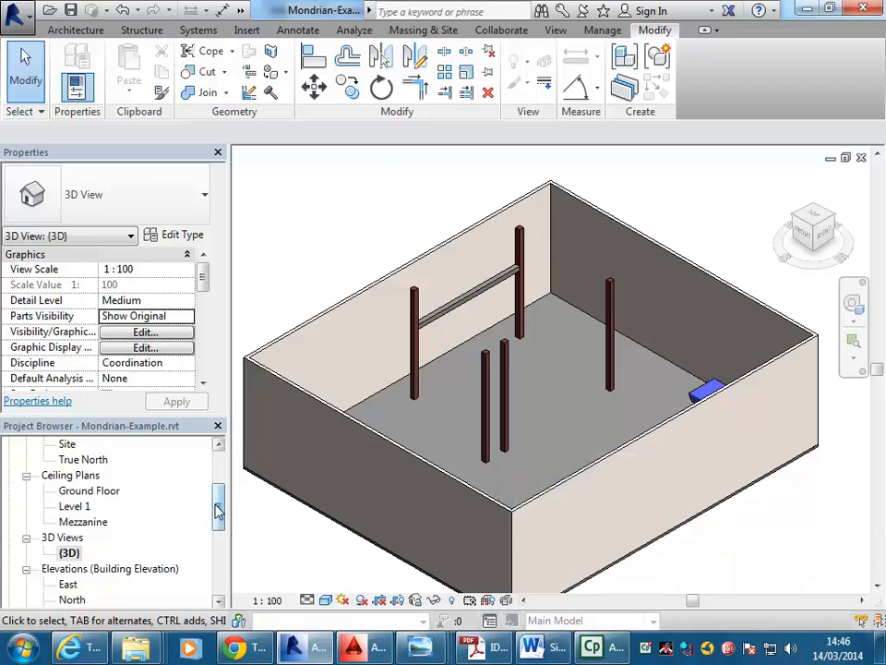
Open the Ground Floor floor plan and bring the whole building outline into view
drag(218, 510, 219, 466)
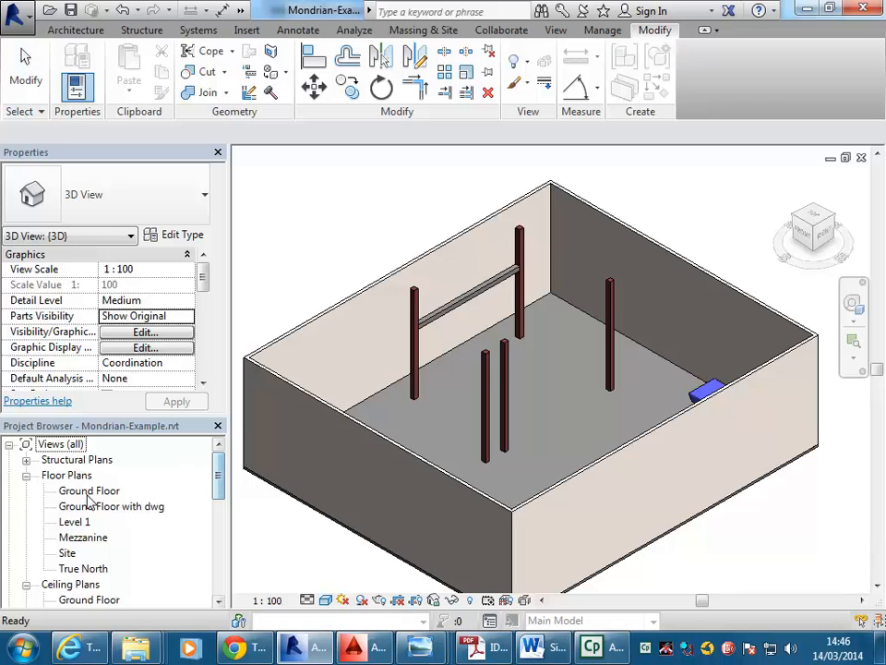
double_click(90, 492)
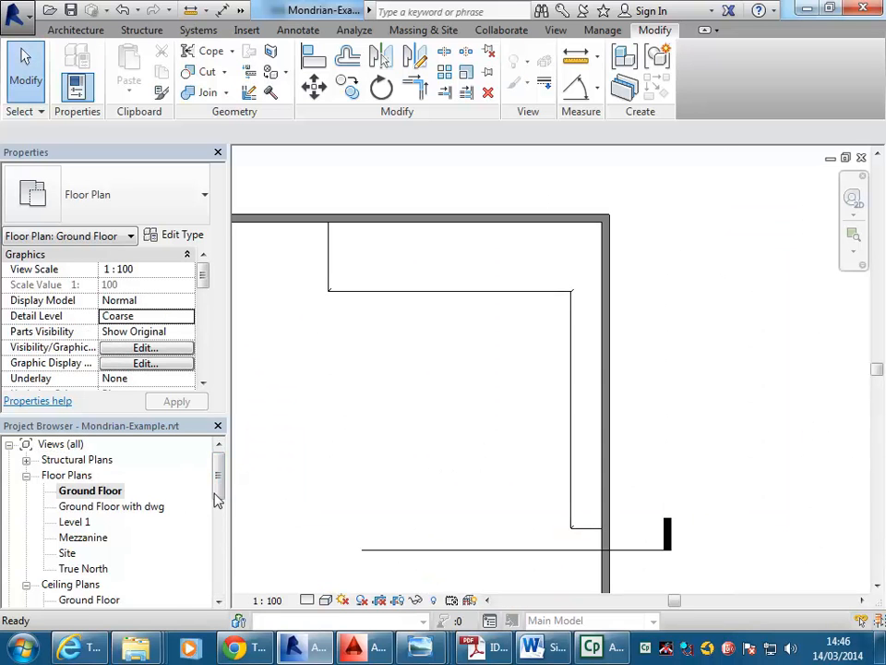
scroll(427, 417, down, 5)
middle_drag(571, 358, 496, 335)
scroll(494, 308, up, 1)
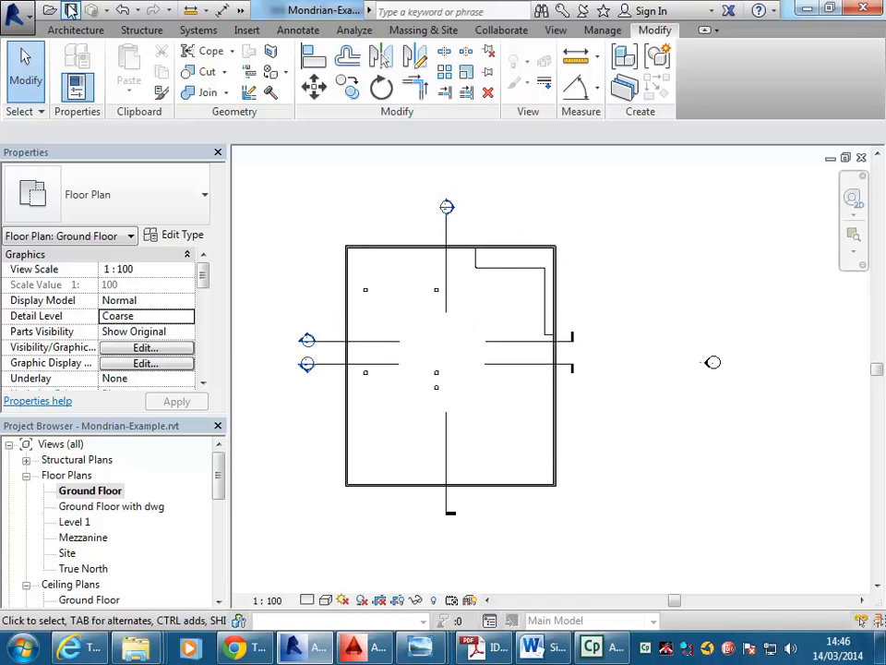
Create a perspective camera view from the room's southwest corner, aimed at the benches in the northeast corner
click(242, 11)
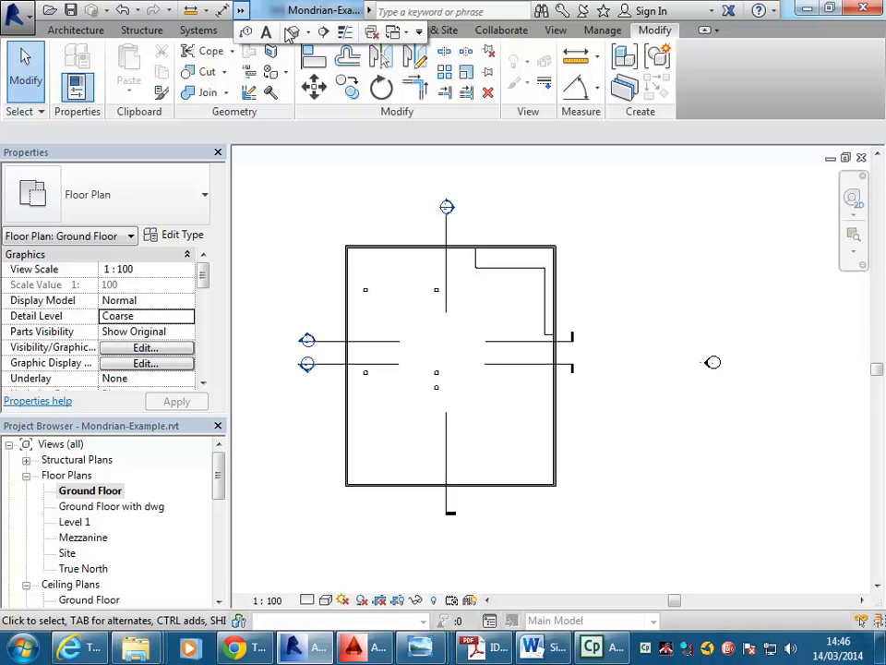
click(309, 34)
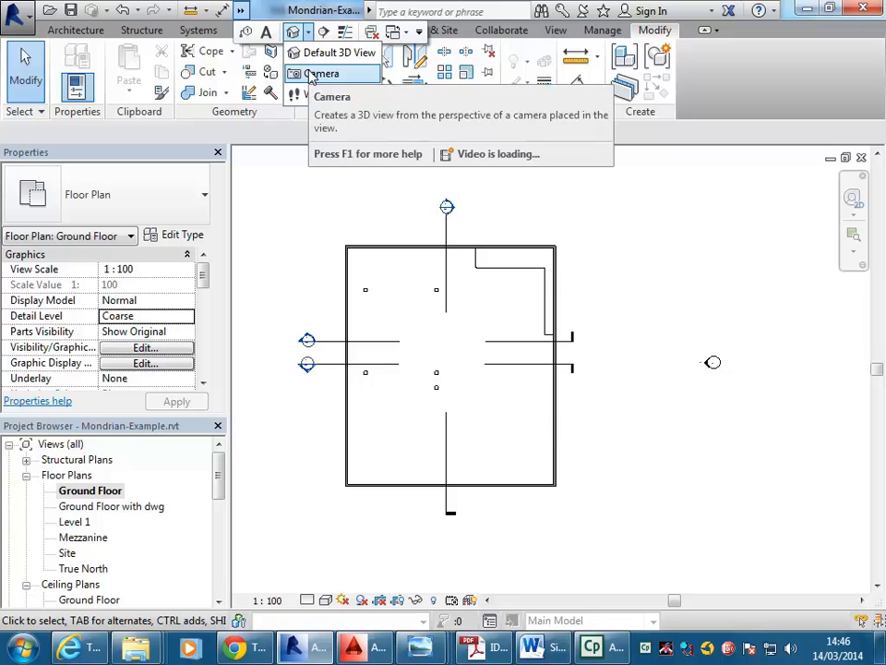
click(318, 74)
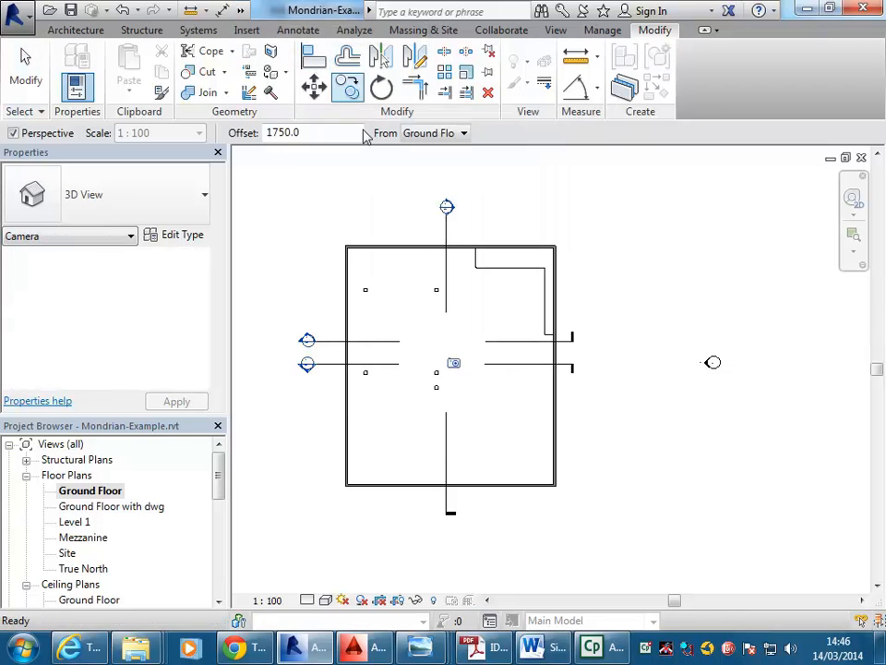
click(363, 472)
click(545, 271)
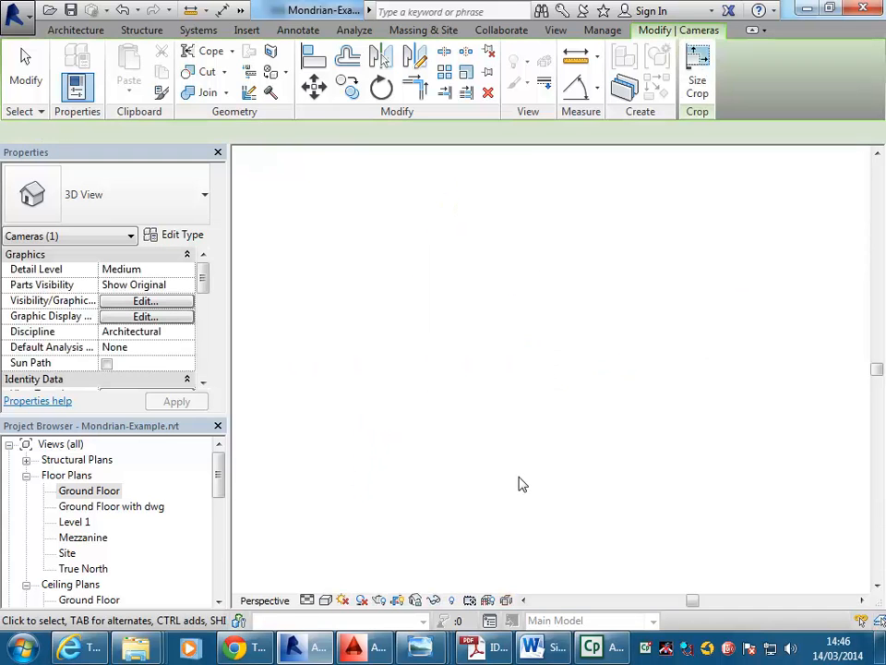
Enlarge the camera view's crop region on all sides to show more of the room, and clear the selection
scroll(476, 343, down, 3)
mouse_move(477, 343)
middle_down()
mouse_move(509, 366)
mouse_move(492, 342)
middle_up()
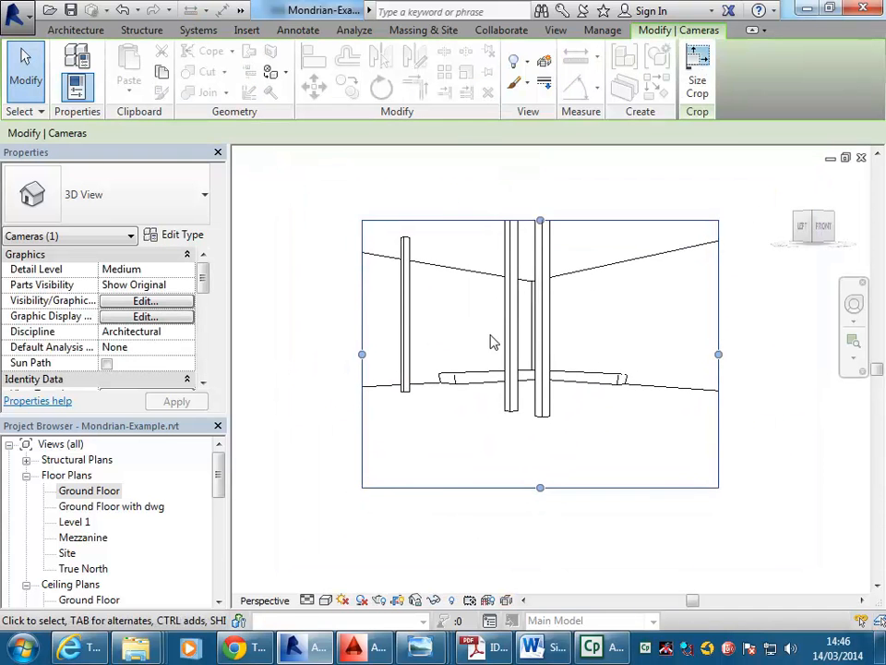
drag(360, 354, 301, 354)
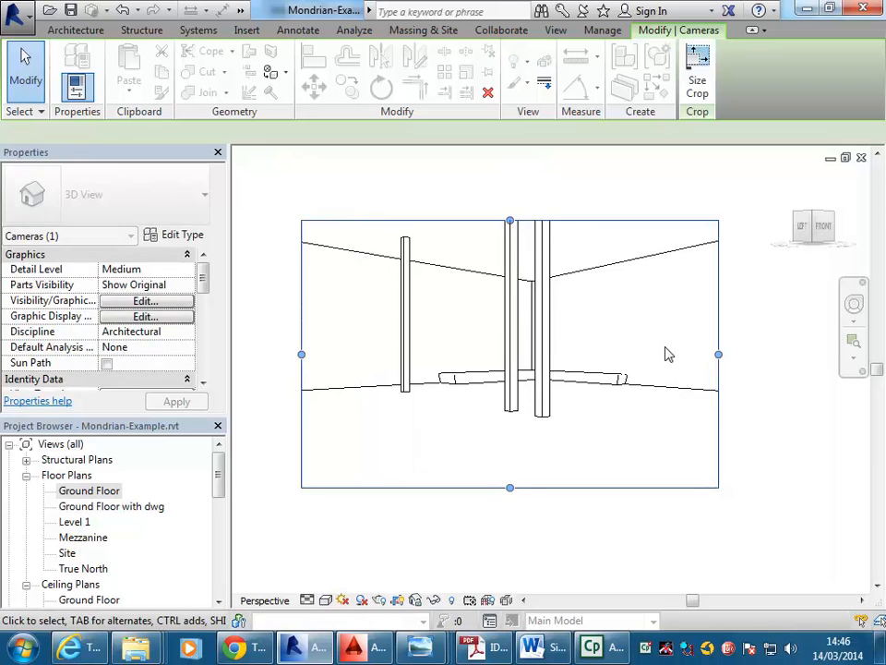
drag(718, 355, 814, 351)
drag(560, 221, 554, 161)
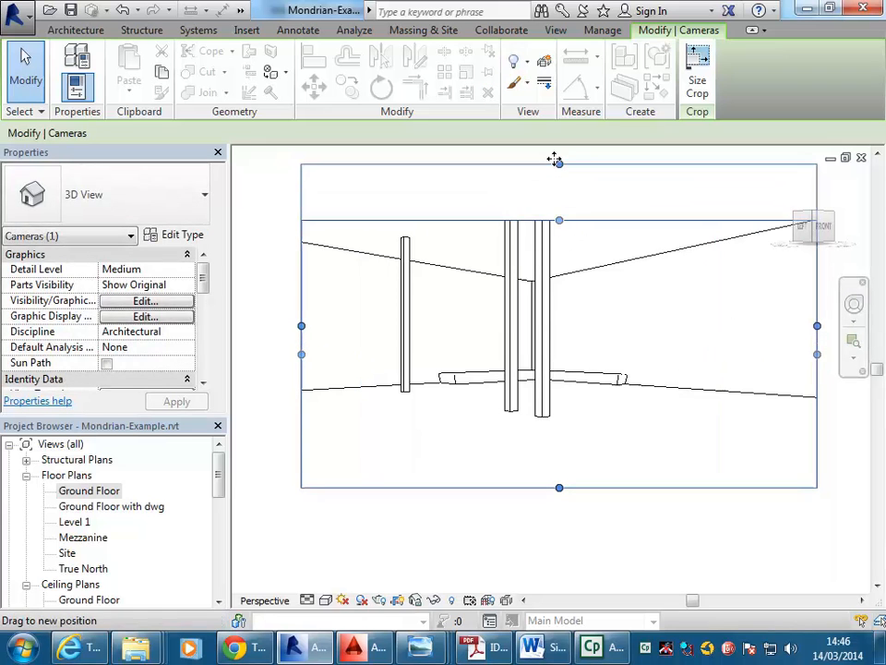
drag(540, 447, 540, 492)
click(528, 438)
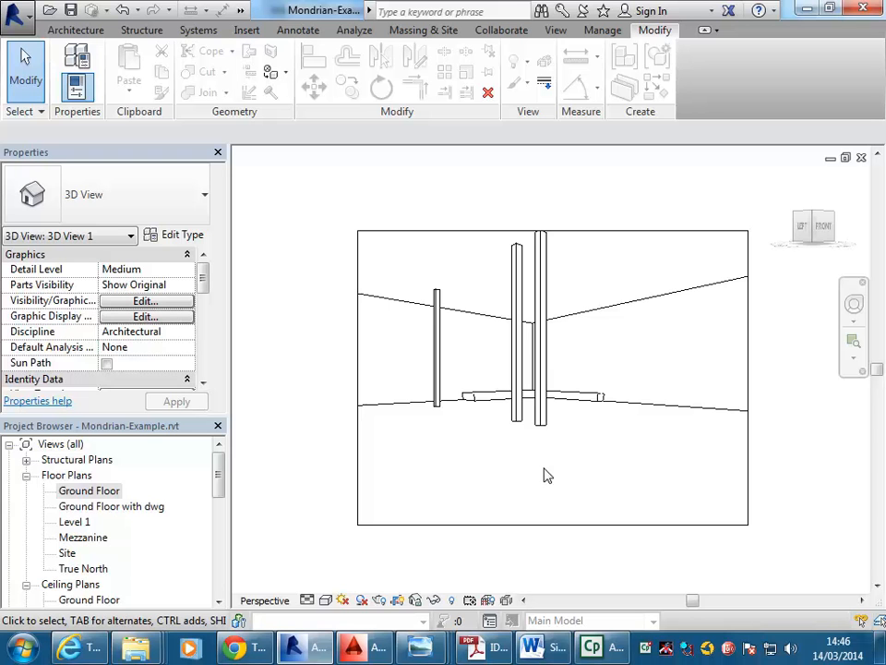
Cycle through the open views to reach the Ground Floor plan of the Mondrian1 project
key(ctrl+Tab)
key(ctrl+Tab)
key(ctrl+Tab)
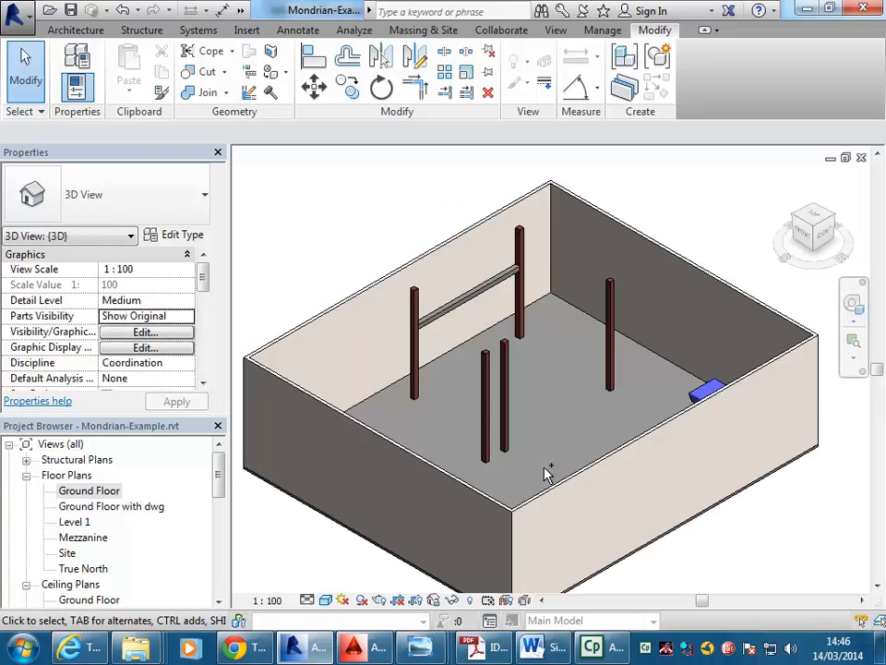
key(ctrl+Tab)
key(ctrl+Tab)
key(ctrl+Tab)
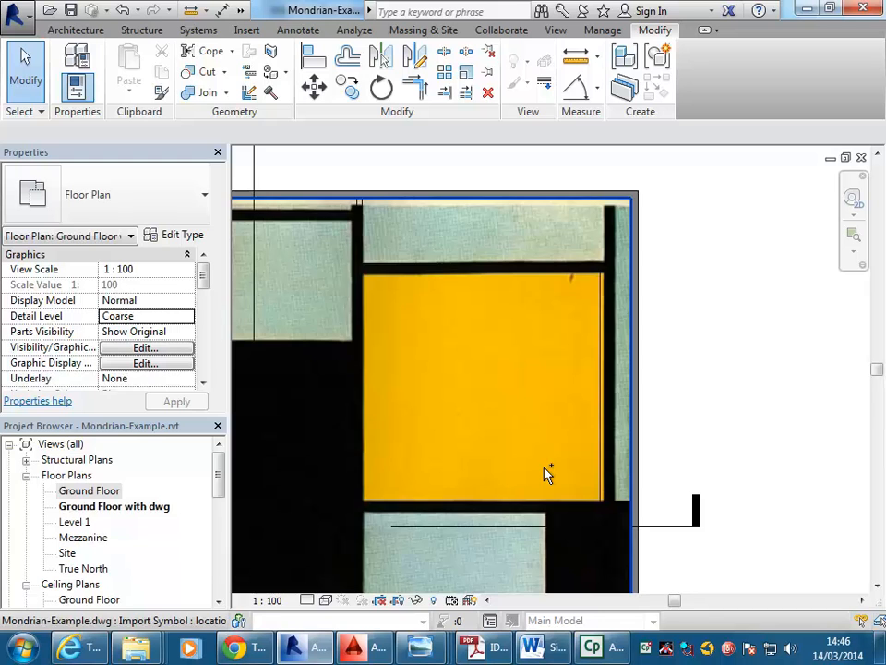
key(ctrl+Tab)
key(ctrl+Tab)
key(ctrl+Tab)
key(ctrl+Tab)
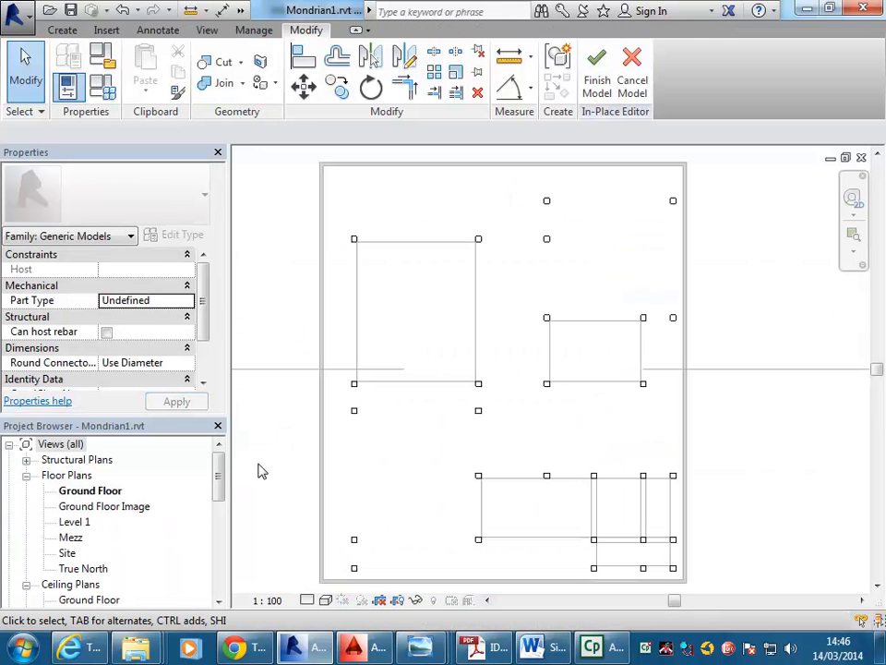
Open Mondrian1's 3D View 1 perspective and examine its column and beam layout in perspective and plan
drag(221, 474, 218, 511)
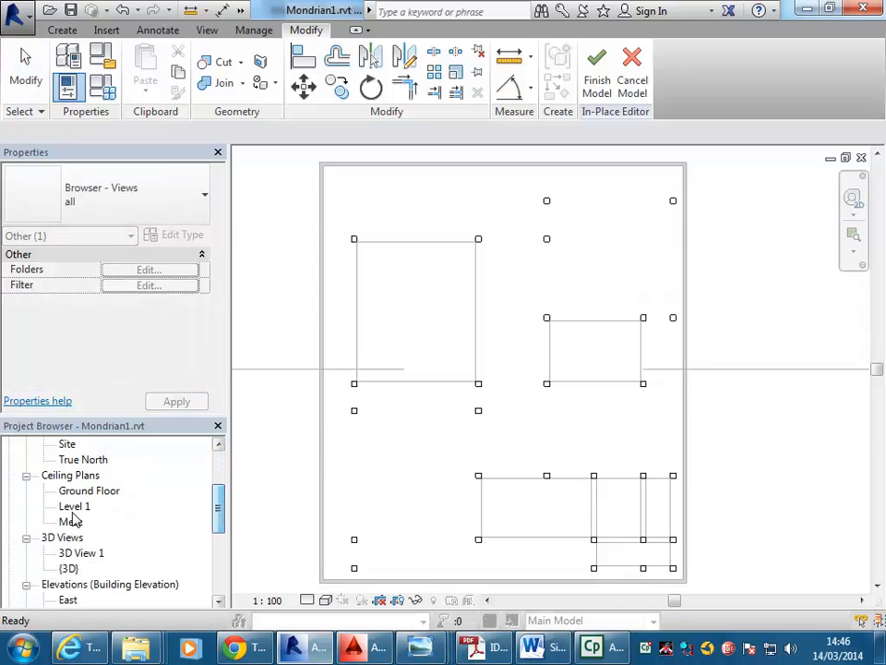
double_click(74, 553)
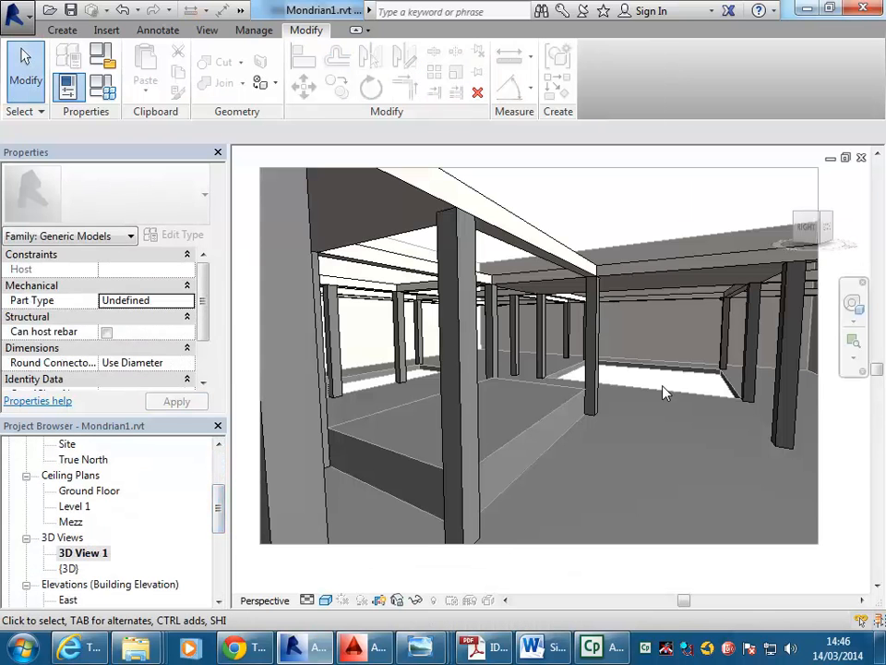
shift+middle_drag(657, 426, 687, 388)
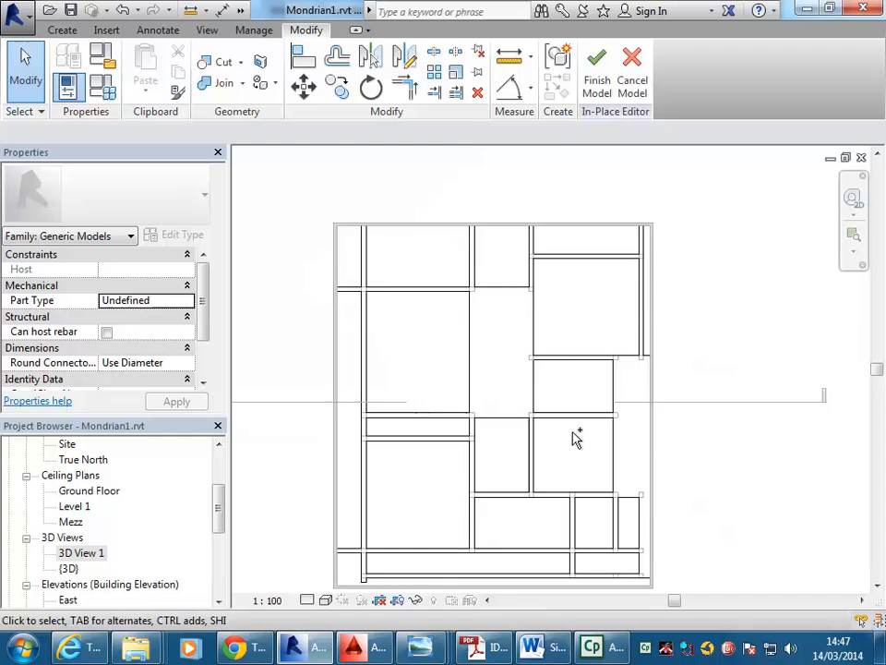
scroll(576, 437, up, 3)
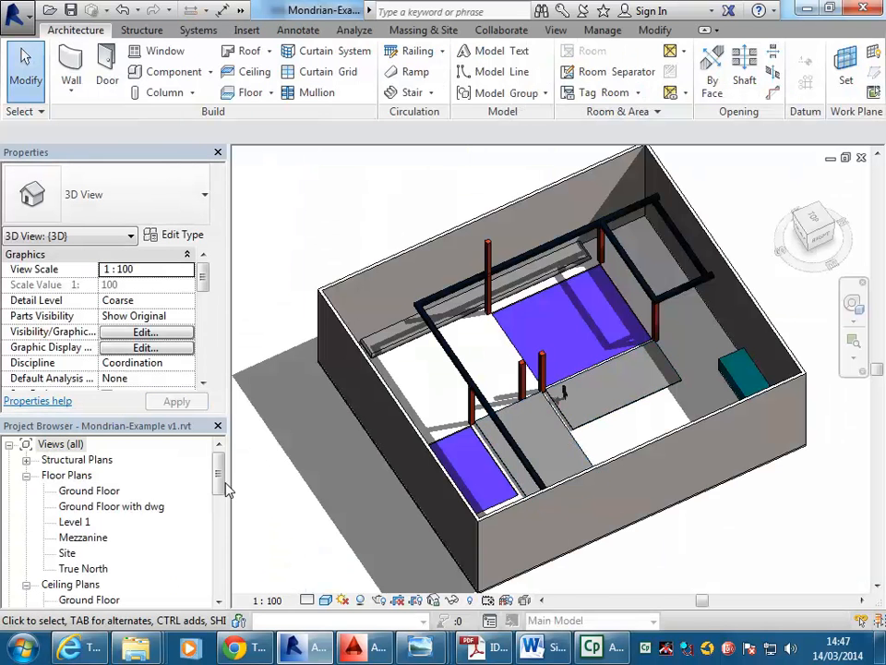
Examine the Mondrian-Example v1 model in 3D, open its 3D View 1 perspective and turn the camera slightly
scroll(560, 333, up, 5)
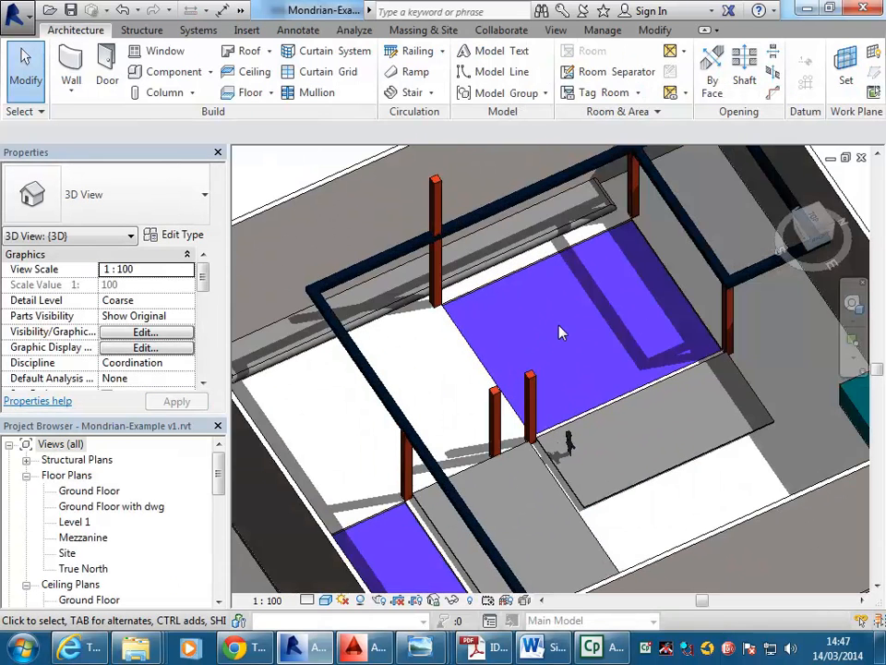
drag(218, 481, 220, 513)
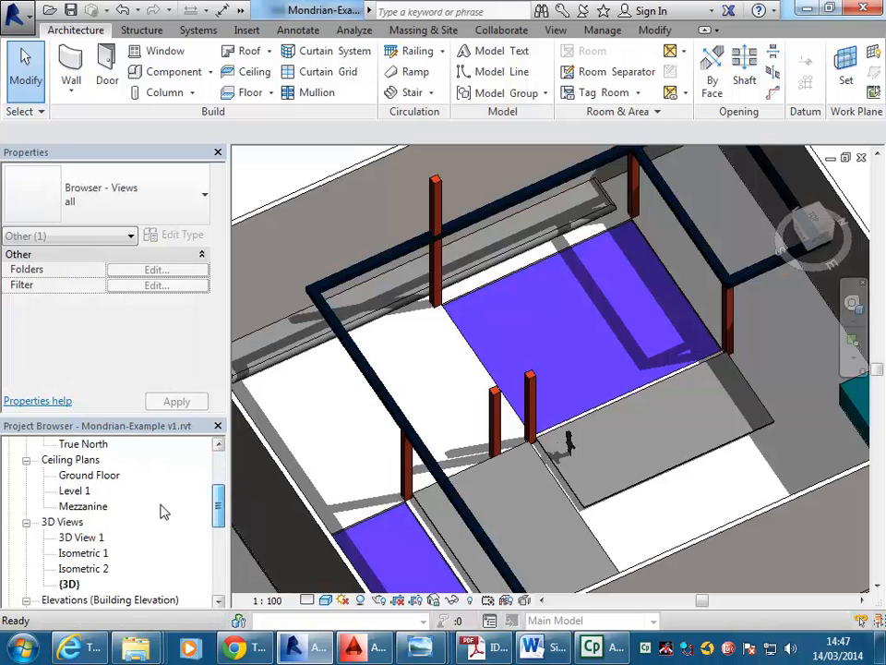
double_click(80, 538)
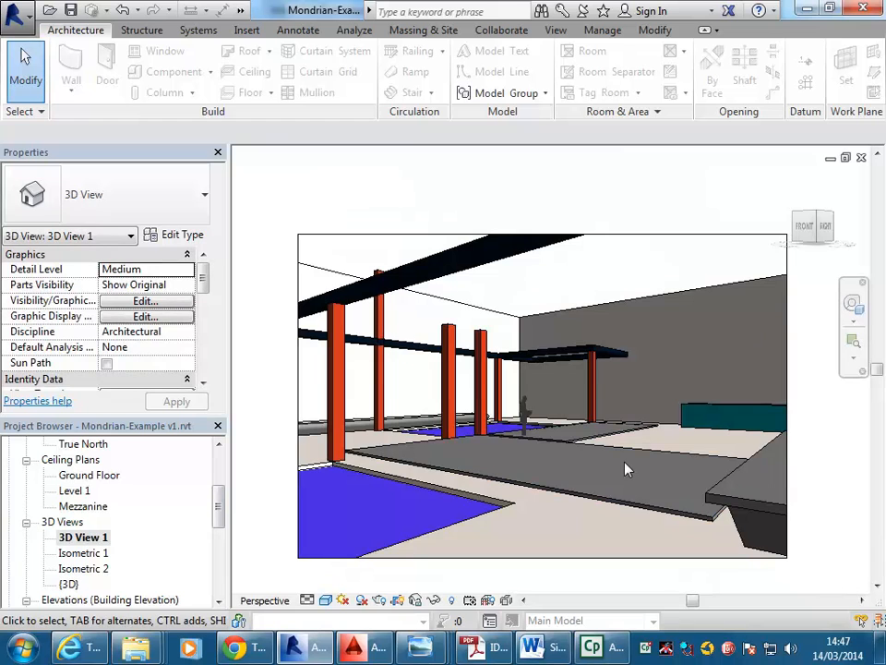
mouse_move(627, 448)
shift+middle_down()
mouse_move(625, 441)
mouse_move(603, 464)
mouse_move(706, 453)
mouse_move(611, 533)
mouse_move(554, 550)
mouse_move(618, 573)
mouse_move(623, 590)
mouse_move(554, 509)
mouse_move(441, 564)
mouse_move(382, 552)
mouse_move(352, 524)
mouse_move(460, 559)
mouse_move(607, 554)
mouse_move(673, 534)
mouse_move(825, 559)
mouse_move(655, 580)
mouse_move(630, 525)
mouse_move(628, 433)
shift+middle_up()
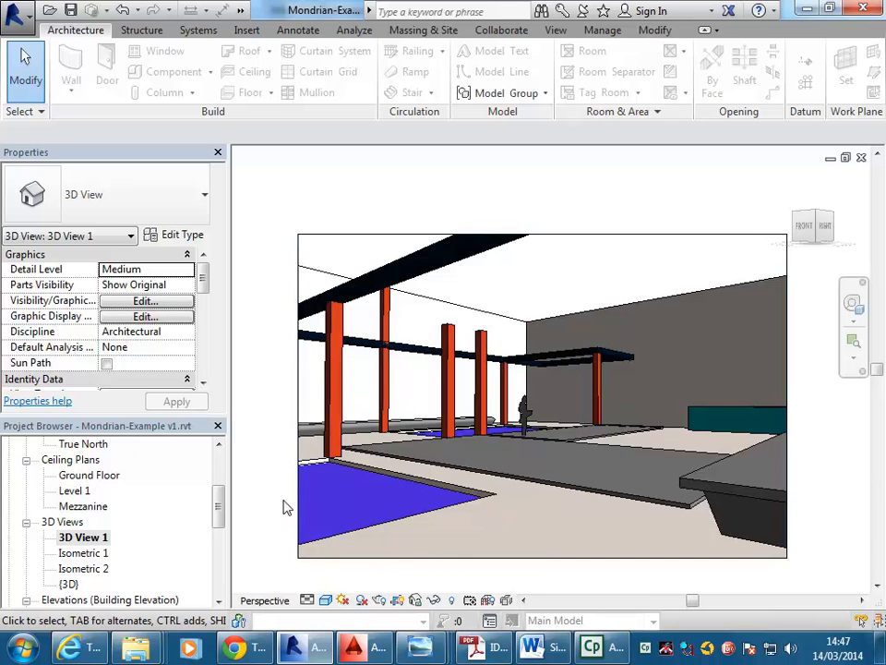
click(240, 11)
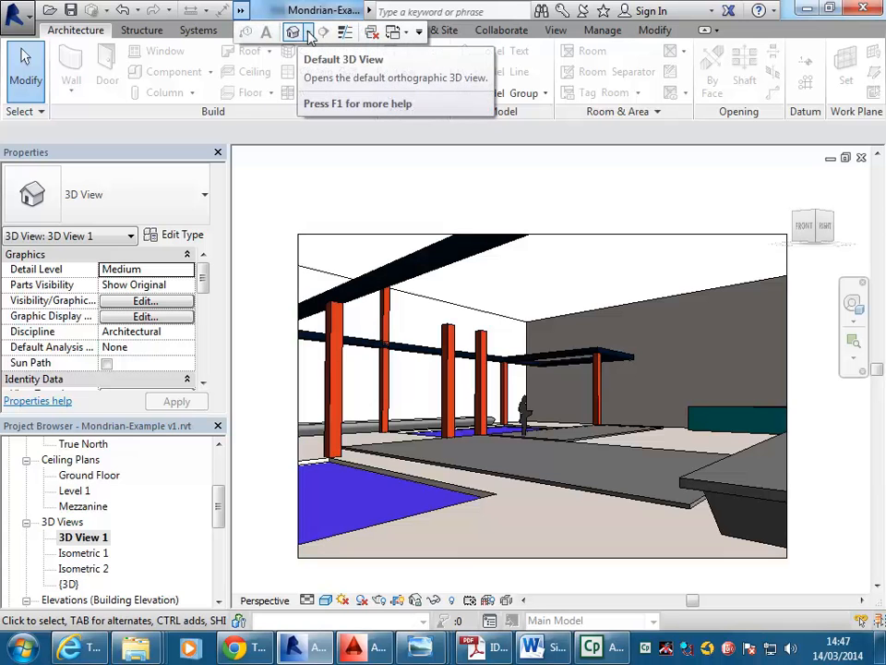
click(308, 33)
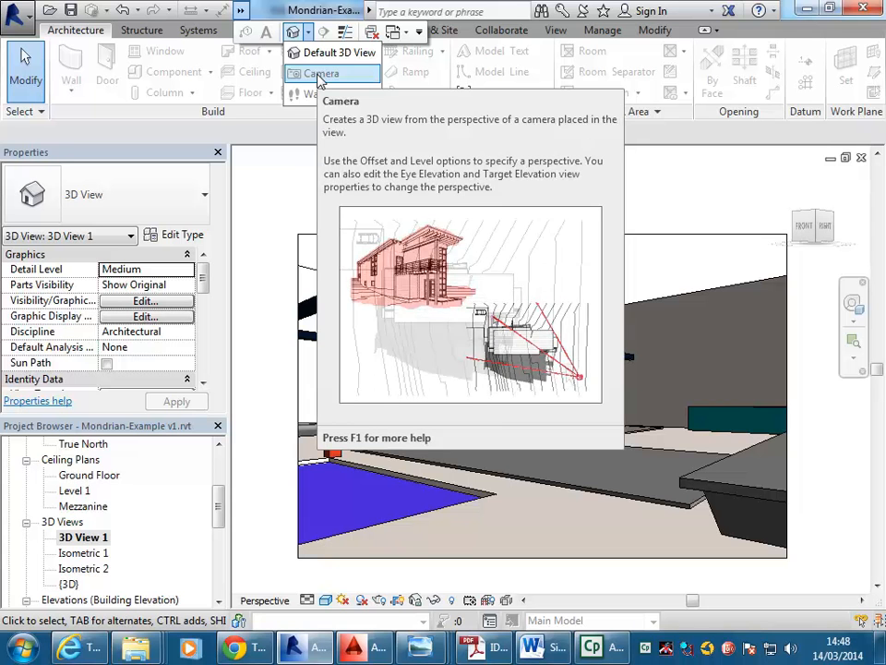
click(298, 160)
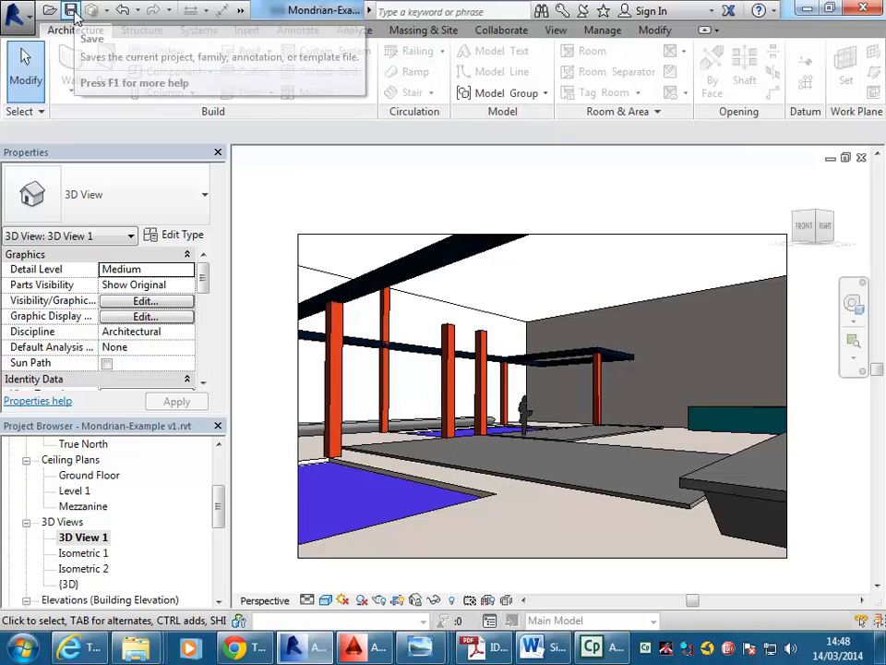
mouse_move(609, 651)
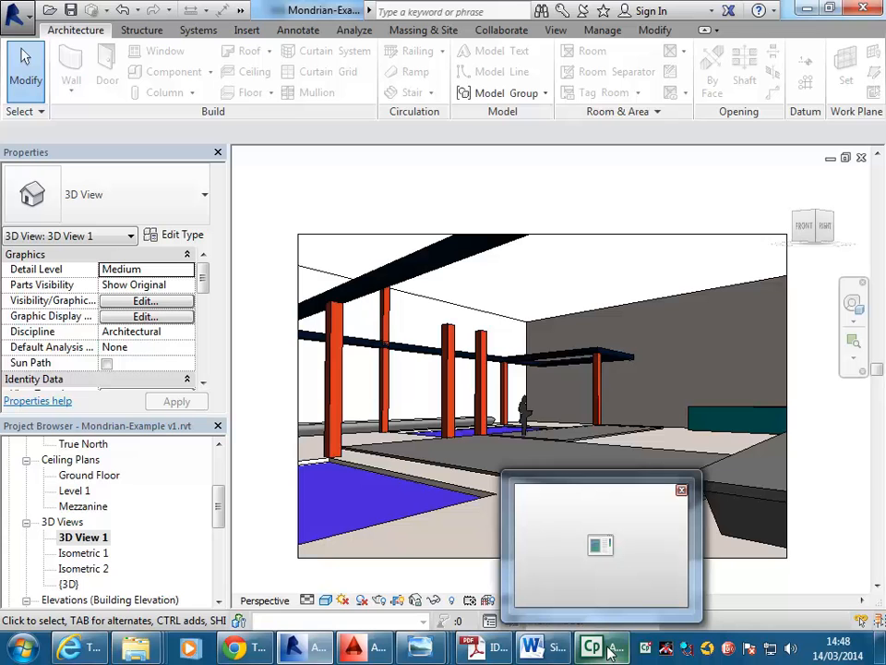